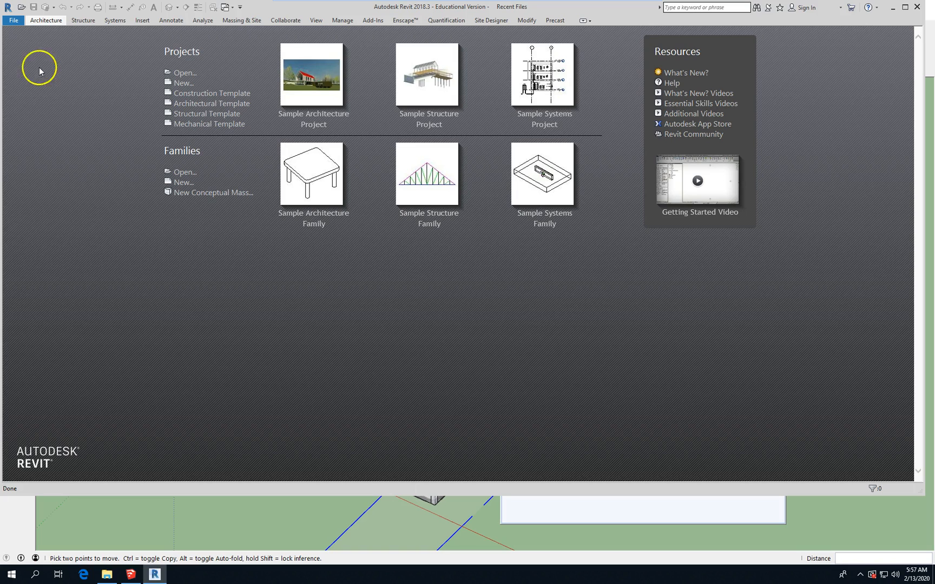
Maximize the Revit window and create a new project from the Architectural Template.
click(903, 9)
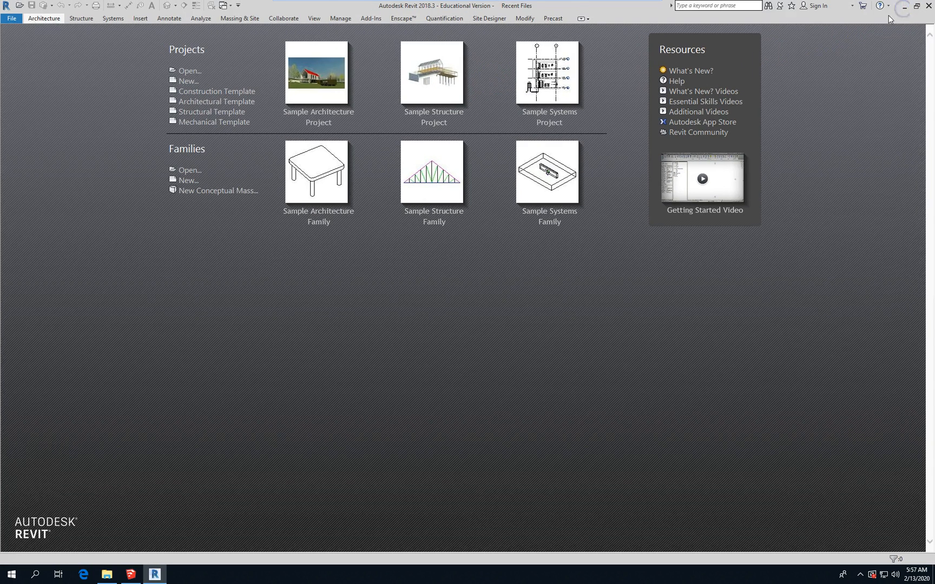
click(12, 19)
click(29, 55)
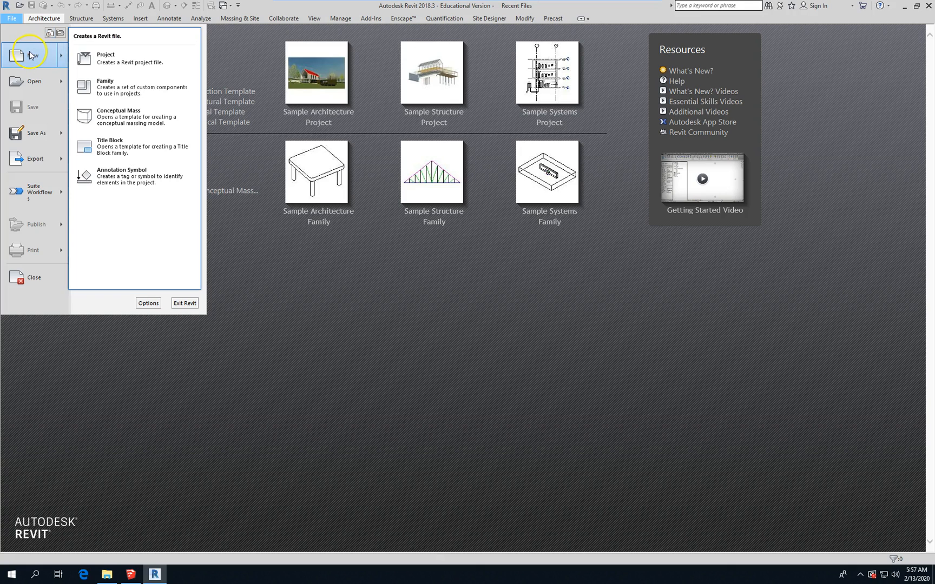
click(157, 62)
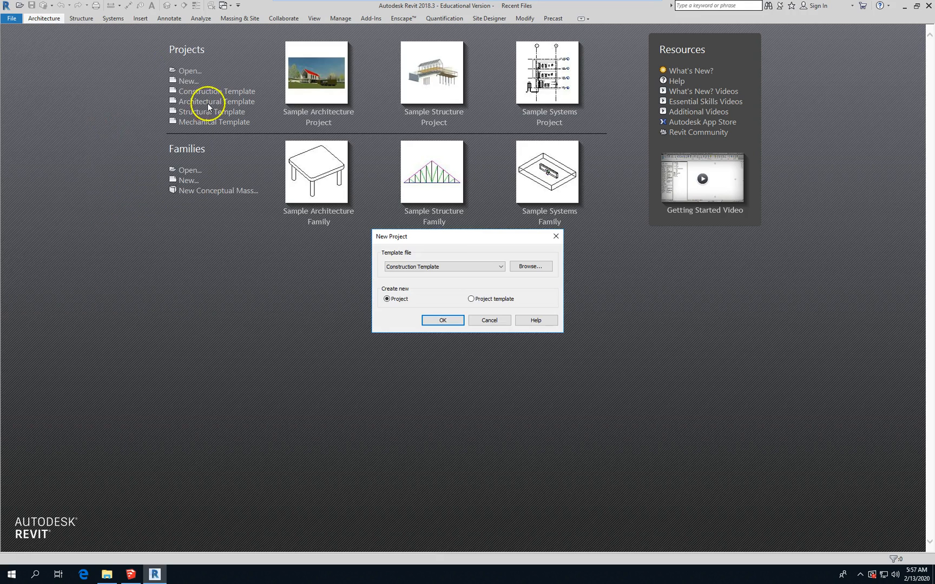
click(454, 266)
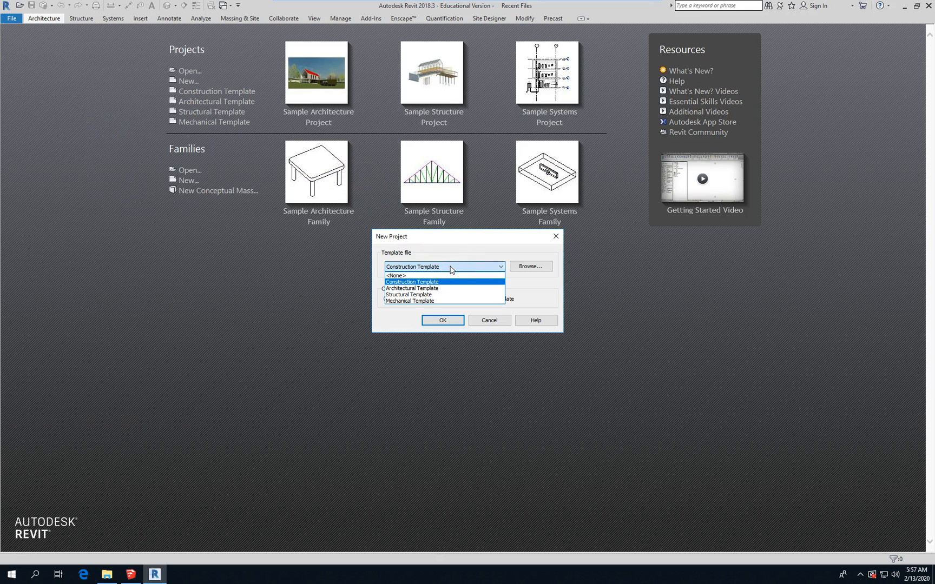
click(436, 288)
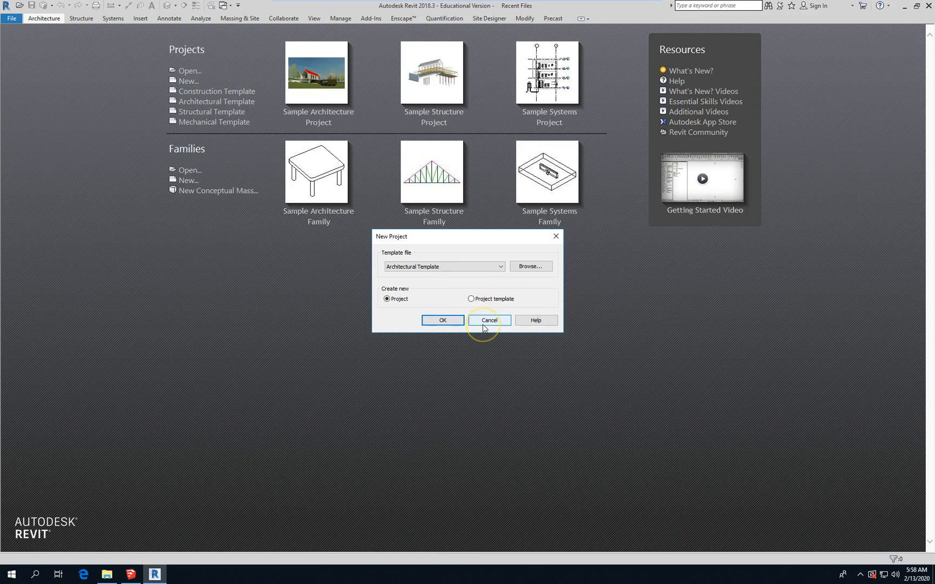
click(455, 323)
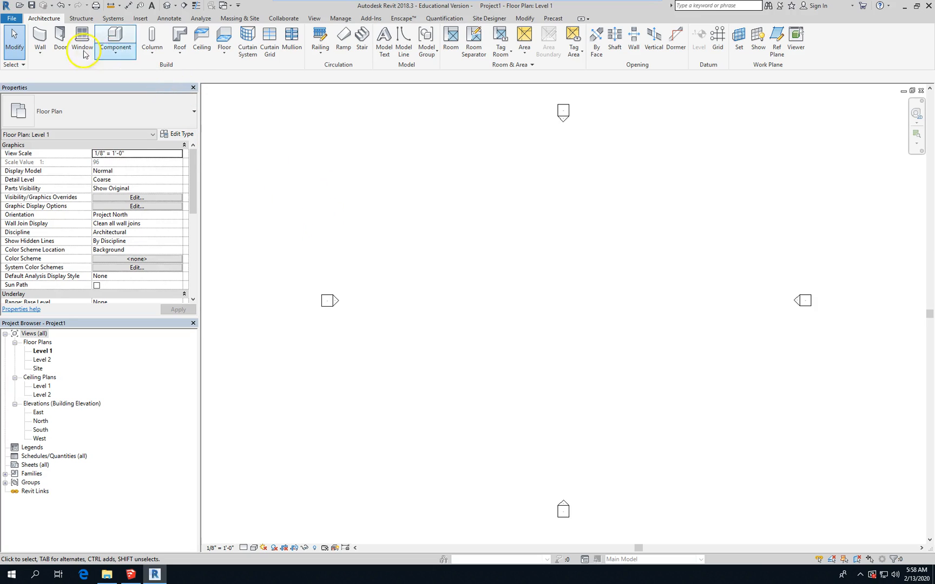
click(11, 18)
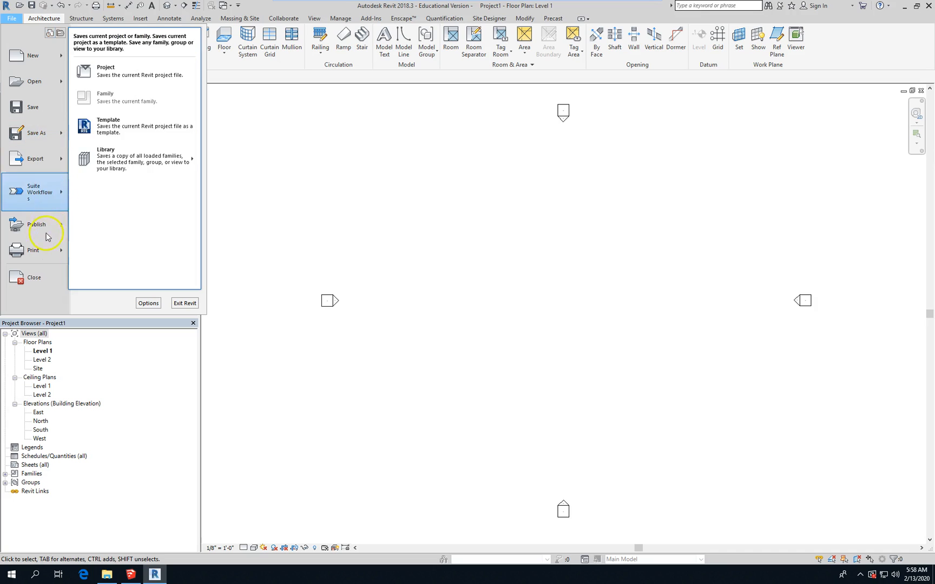
mouse_move(44, 259)
click(270, 6)
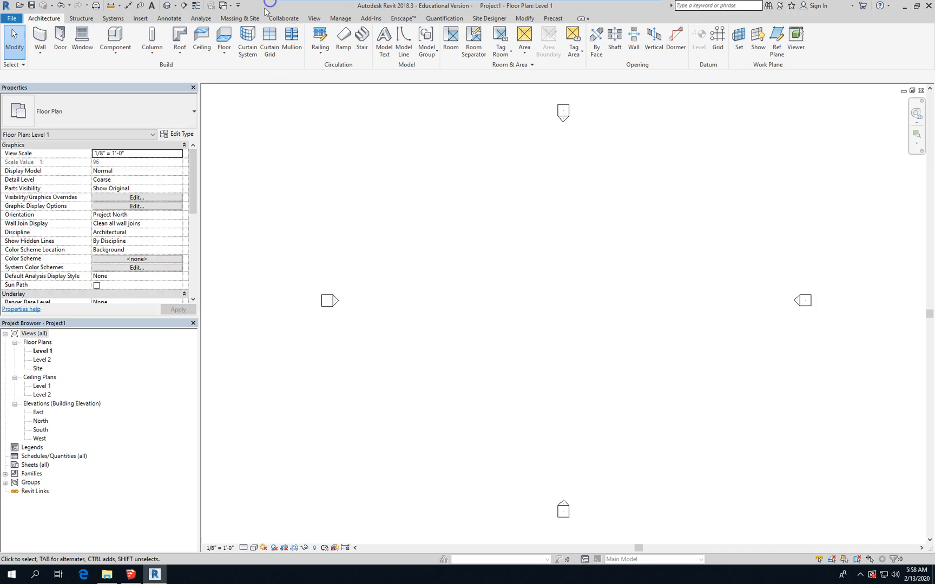
Start linking a CAD file and browse through the Desktop location to the Documents folder in the personal user folder.
click(140, 19)
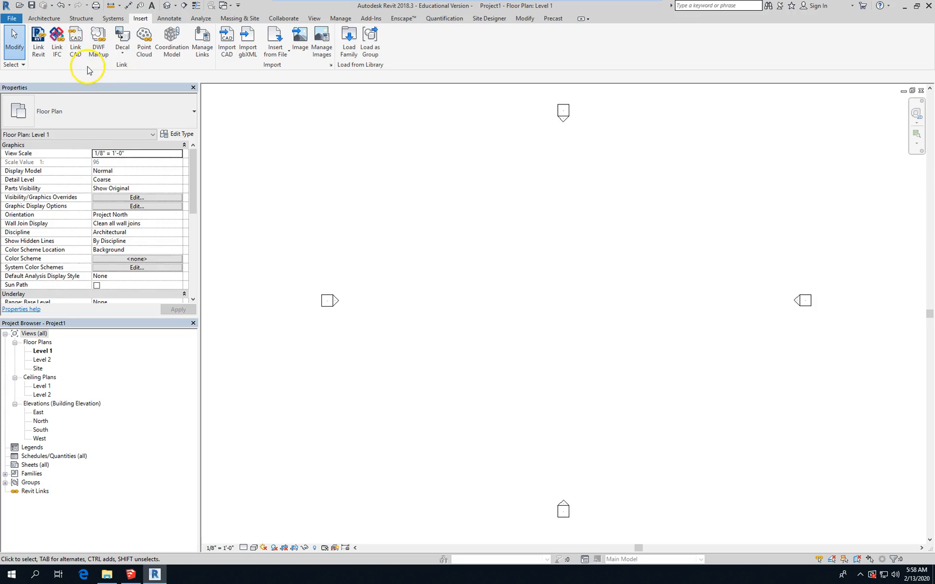
click(76, 42)
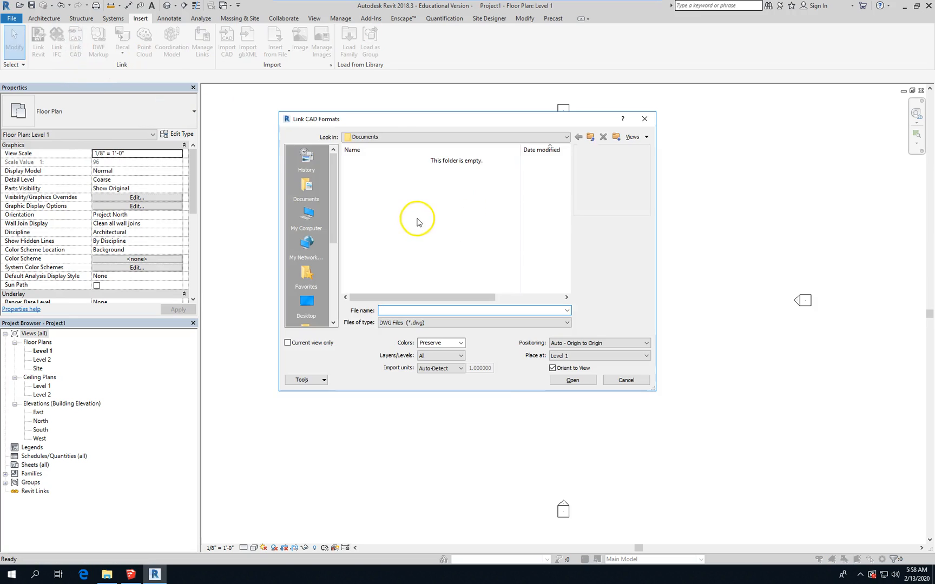
click(508, 137)
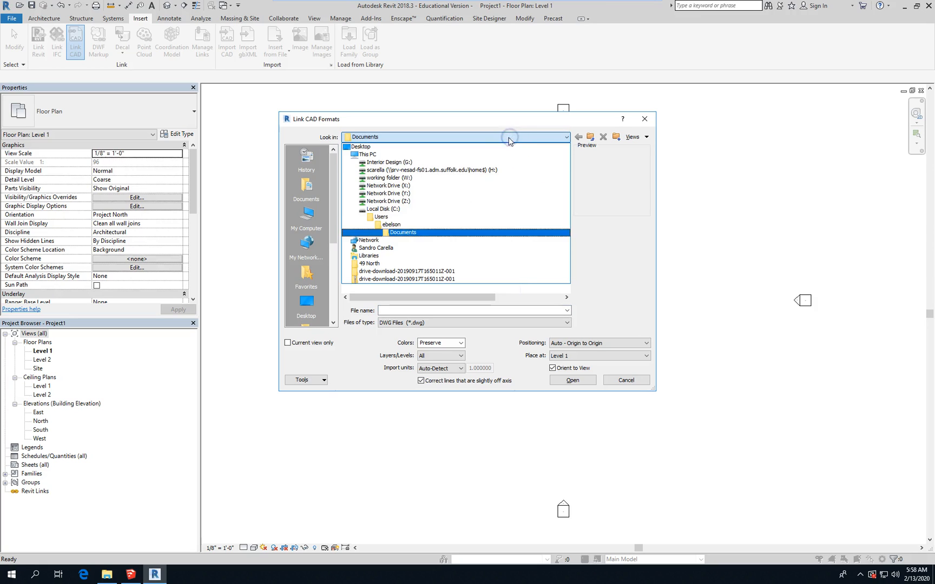
click(335, 246)
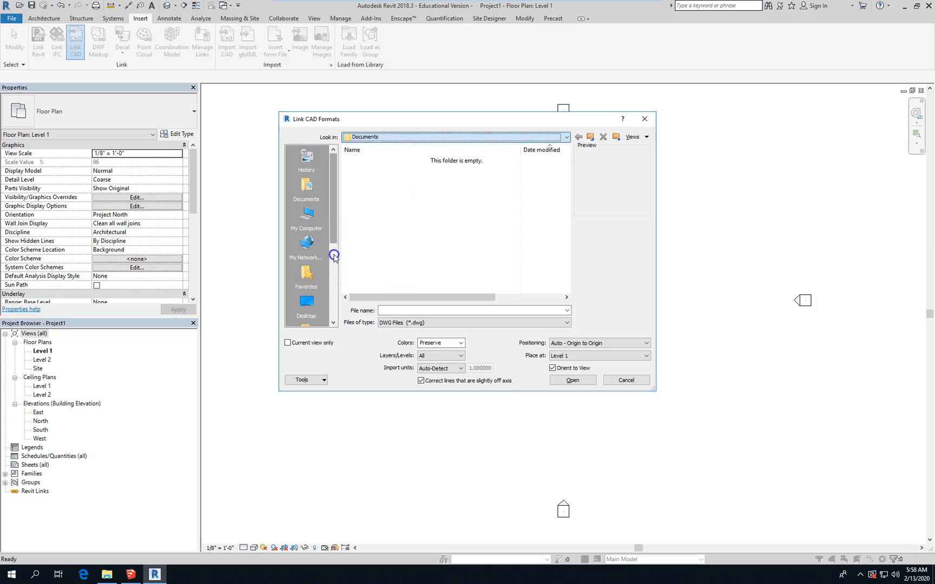
scroll(330, 277, down, 3)
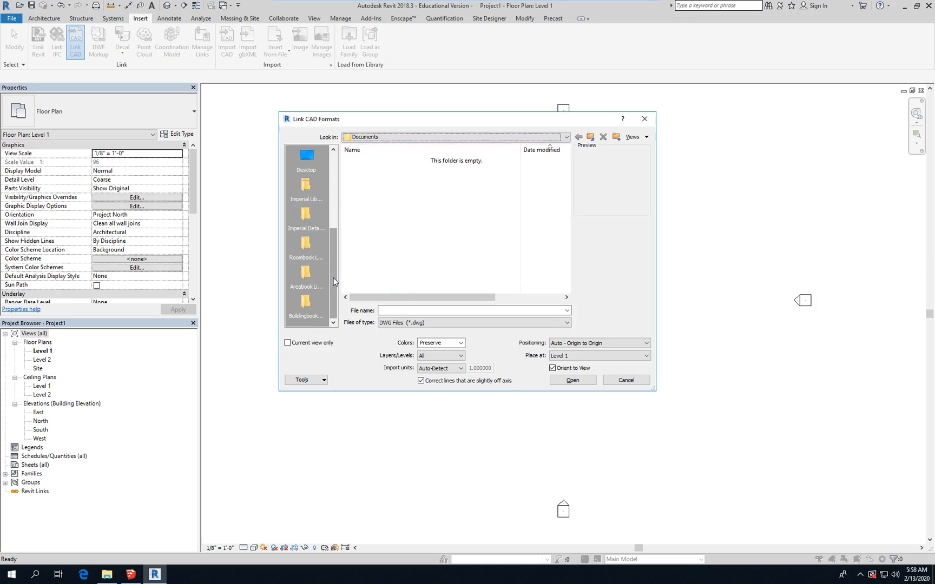
drag(334, 263, 334, 234)
click(307, 214)
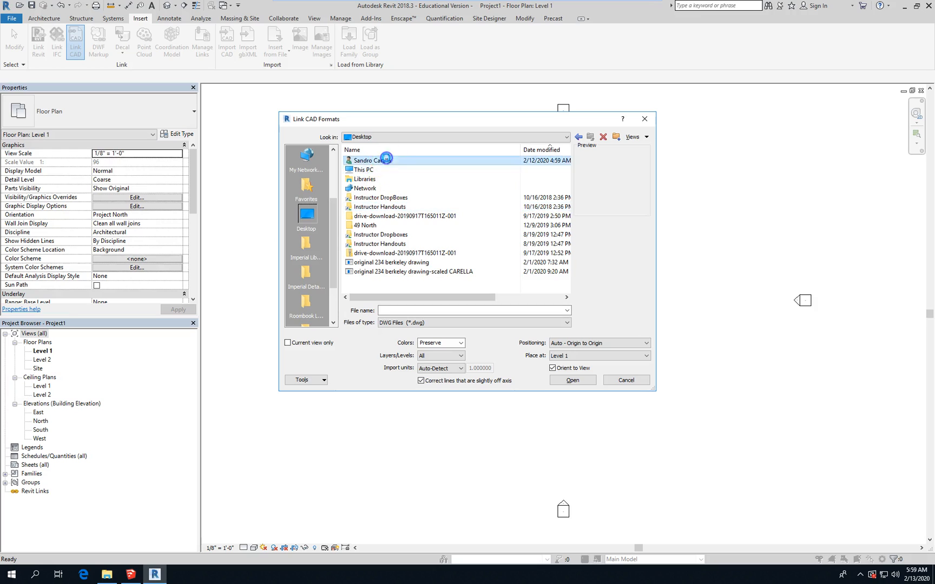
double_click(413, 160)
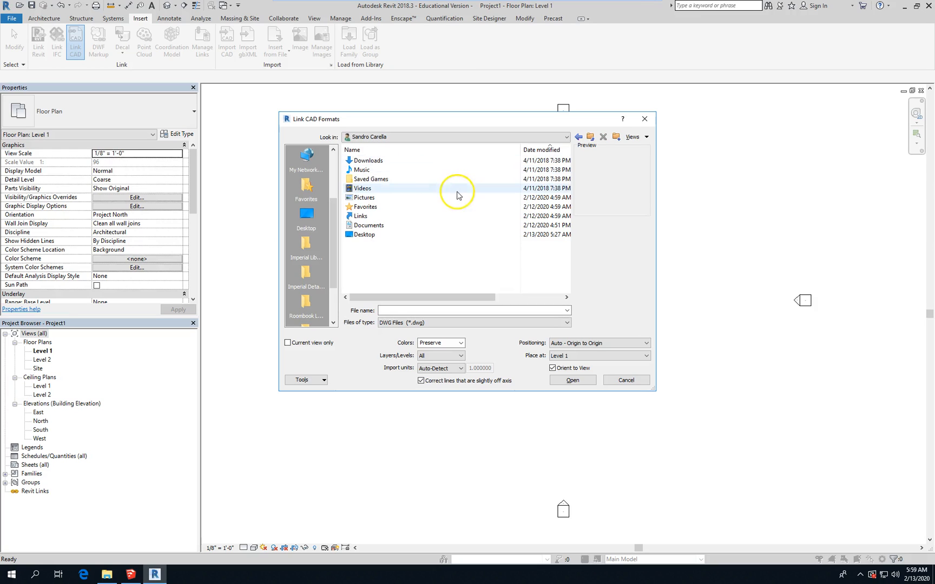
double_click(399, 225)
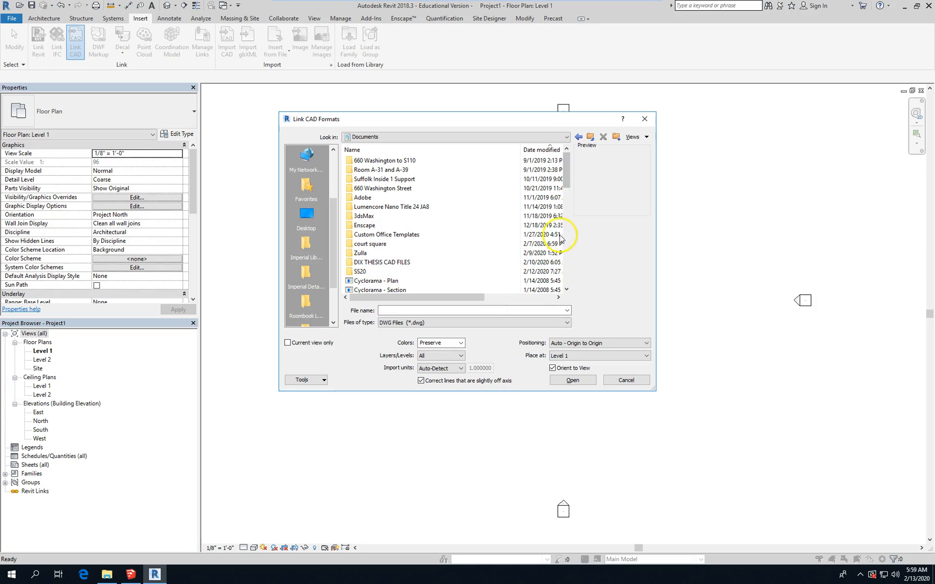
Link the DWG file "iida 2020 competition grid" from the Documents folder into the Level 1 floor plan.
mouse_move(566, 170)
mouse_down()
mouse_move(563, 261)
mouse_move(578, 165)
mouse_up()
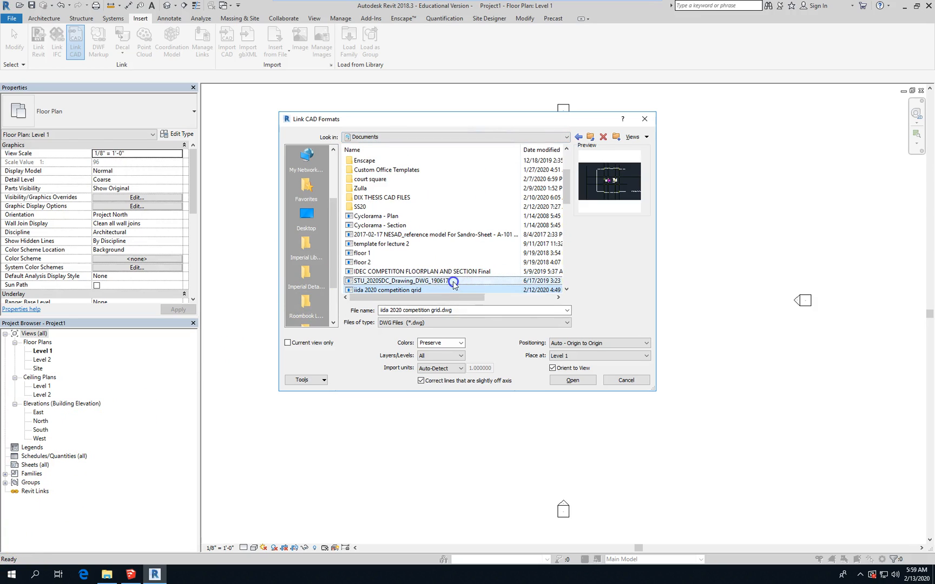
click(453, 281)
scroll(460, 284, down, 1)
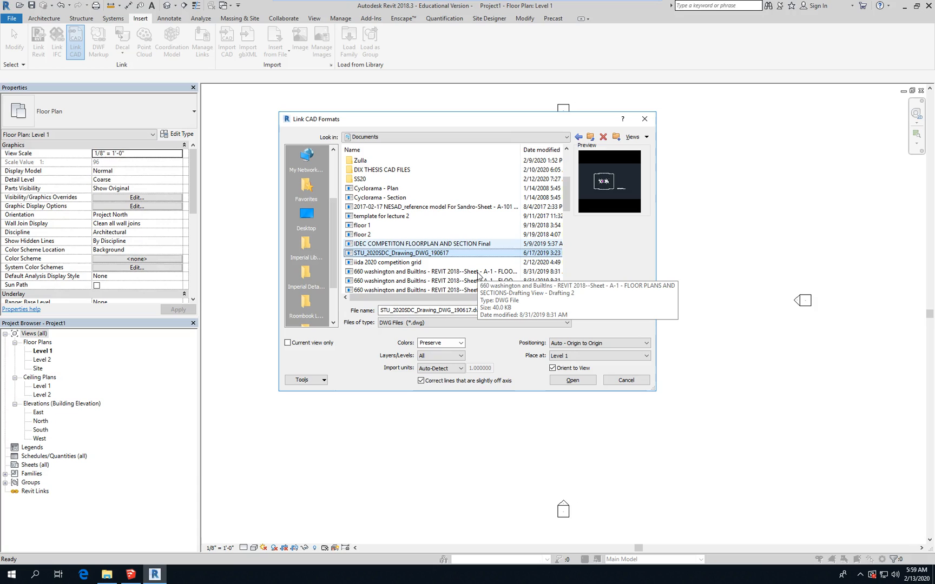
click(464, 255)
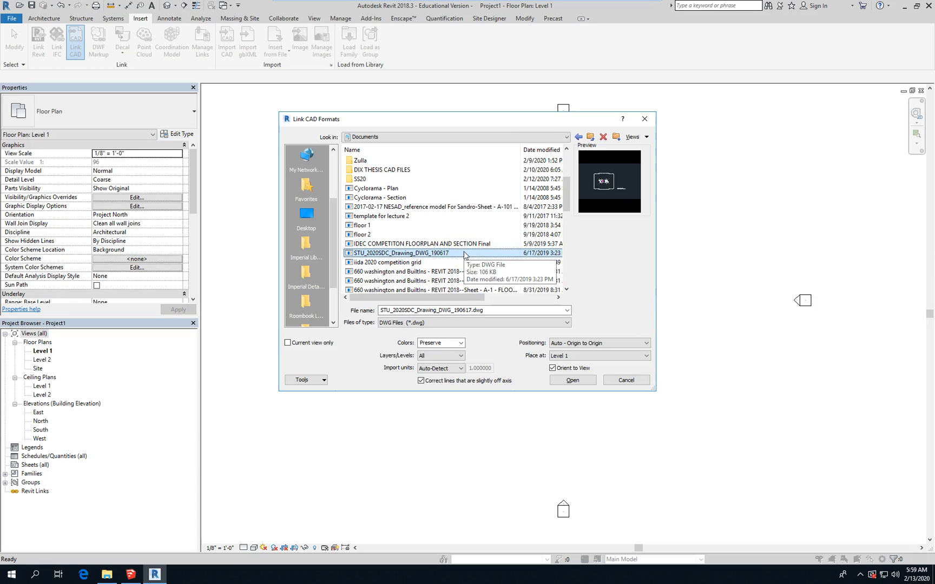
click(439, 258)
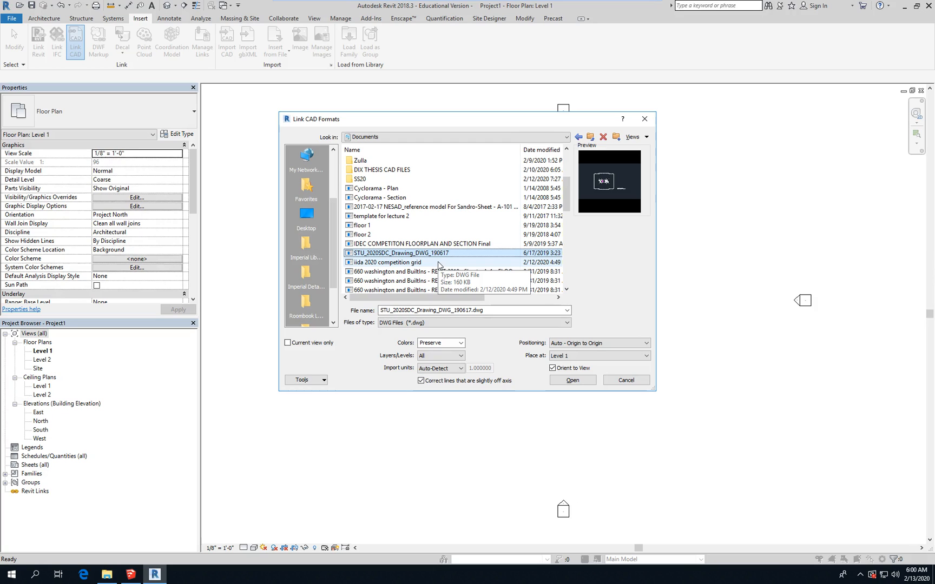
click(439, 262)
click(438, 297)
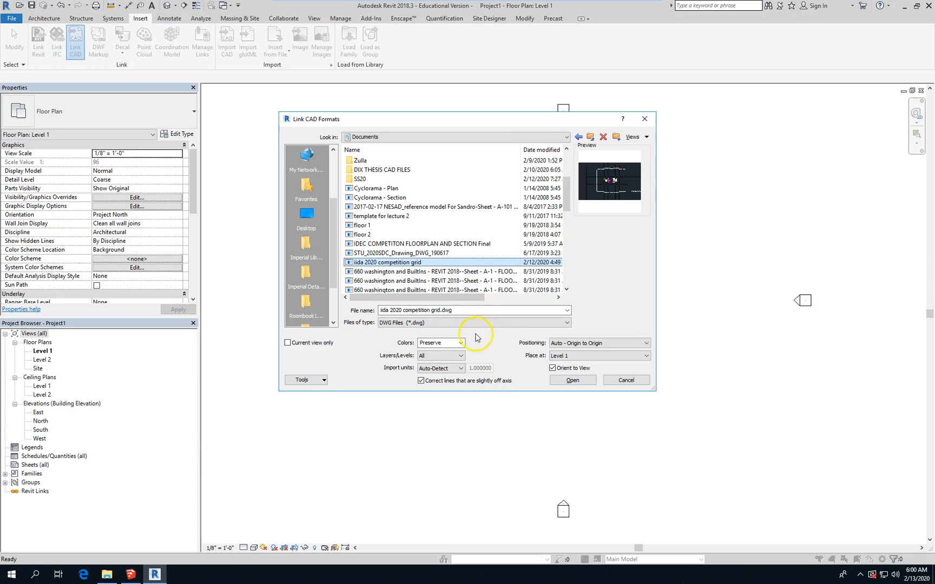
click(571, 380)
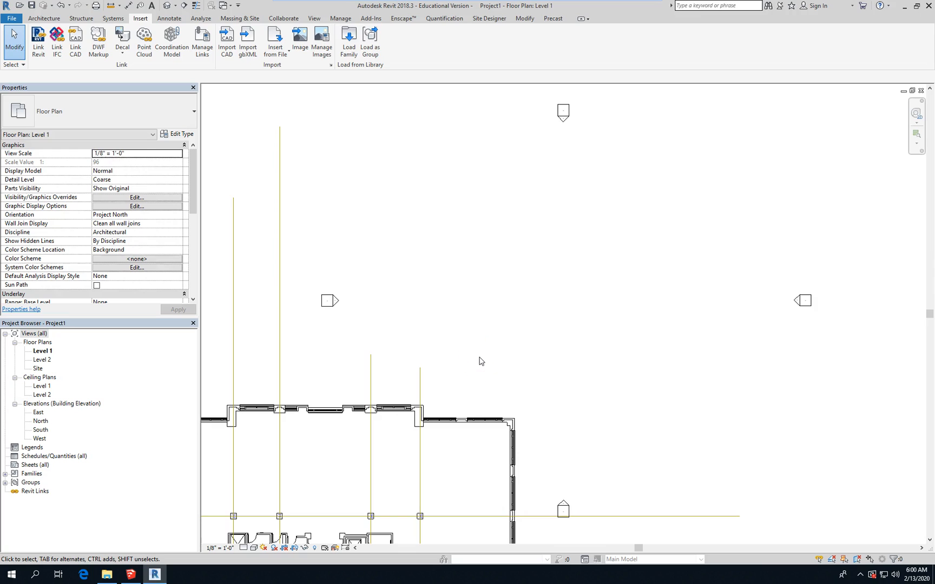
Move the linked competition grid drawing so the building outline sits centred between the four elevation markers, and deselect it.
scroll(556, 311, down, 3)
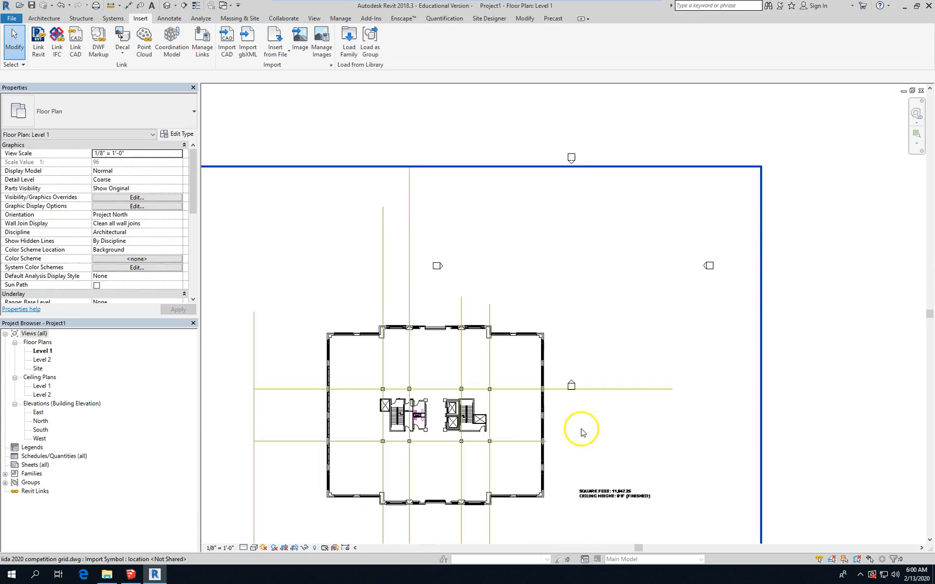
scroll(613, 515, up, 2)
scroll(543, 387, down, 4)
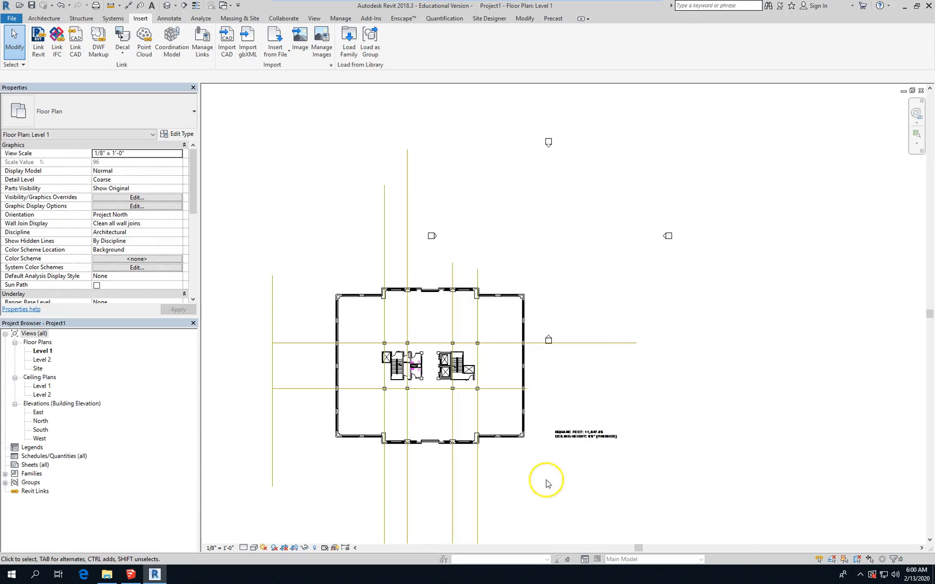
scroll(488, 477, up, 2)
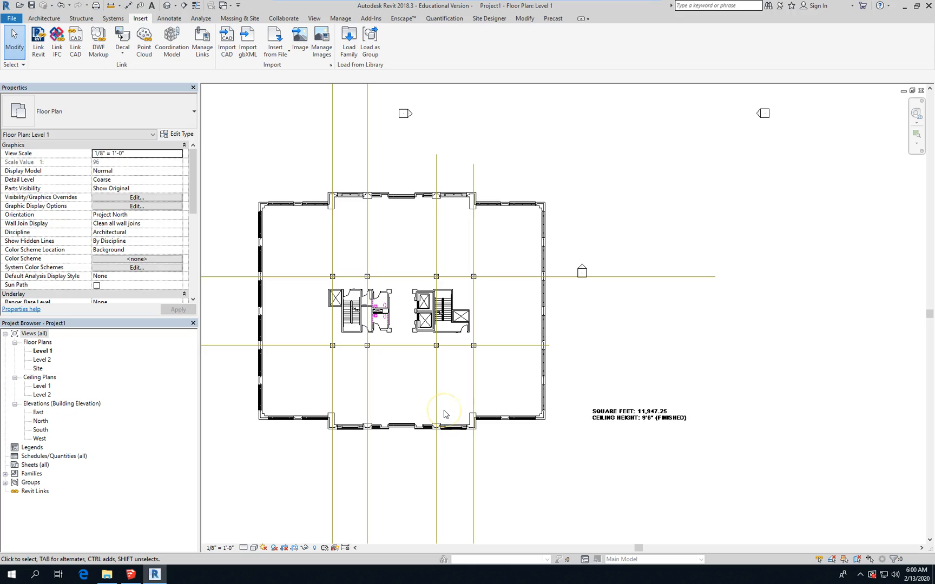
scroll(503, 356, down, 2)
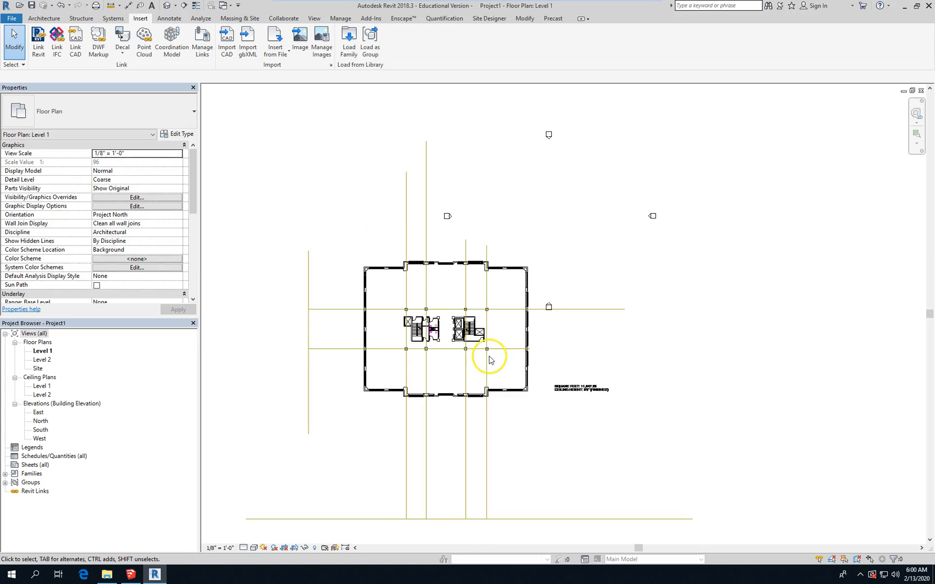
scroll(437, 358, down, 2)
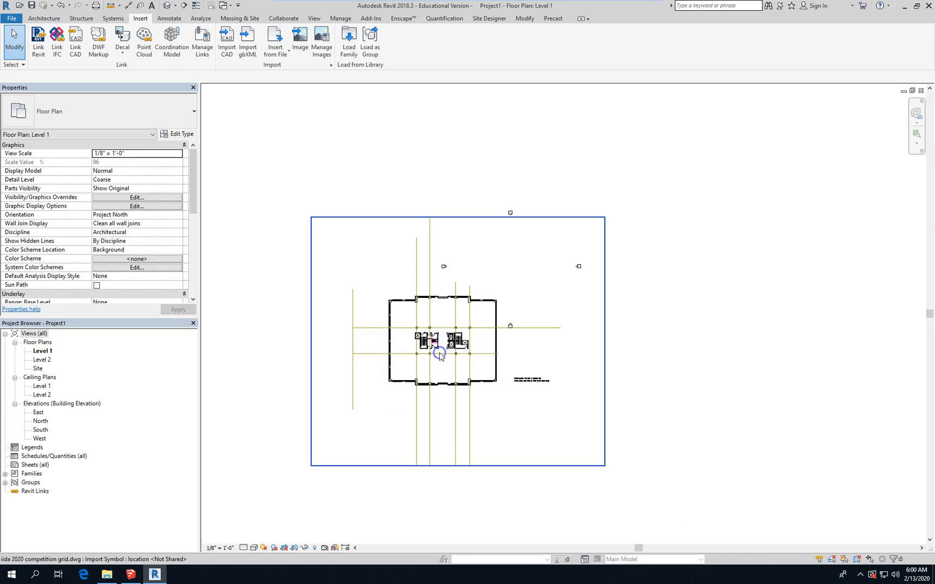
click(457, 342)
drag(456, 341, 525, 270)
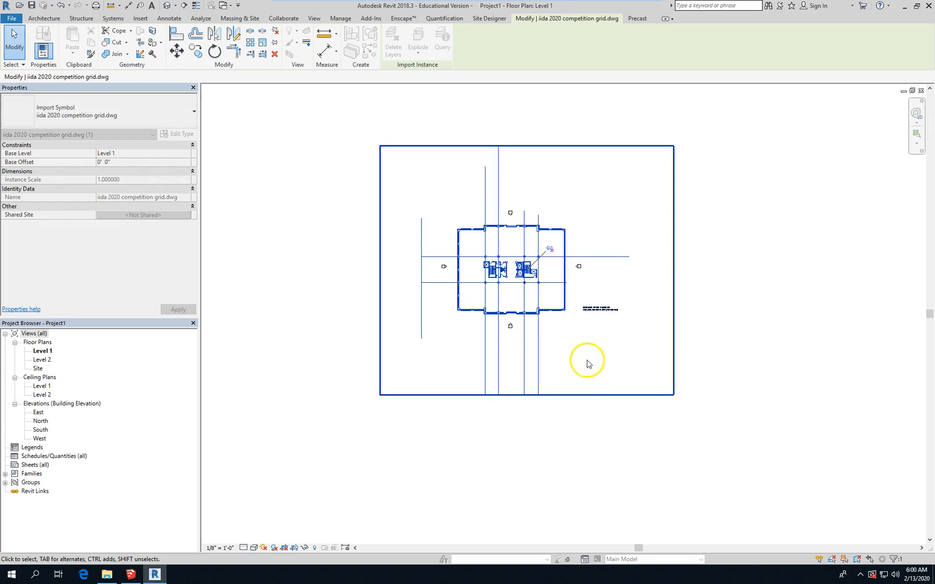
click(585, 357)
scroll(516, 273, up, 4)
scroll(517, 274, up, 2)
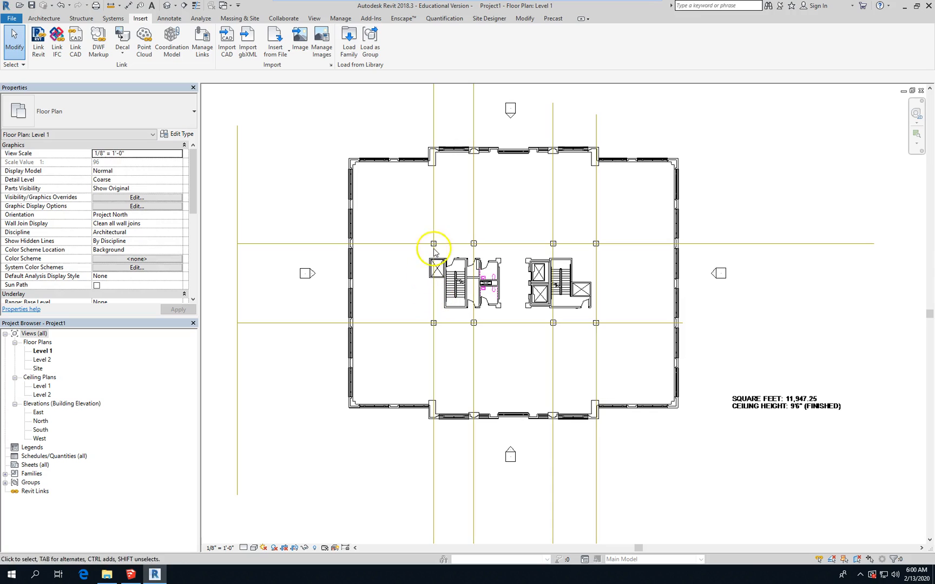
Open the default 3D view and examine the linked floor plan drawing in it.
click(167, 8)
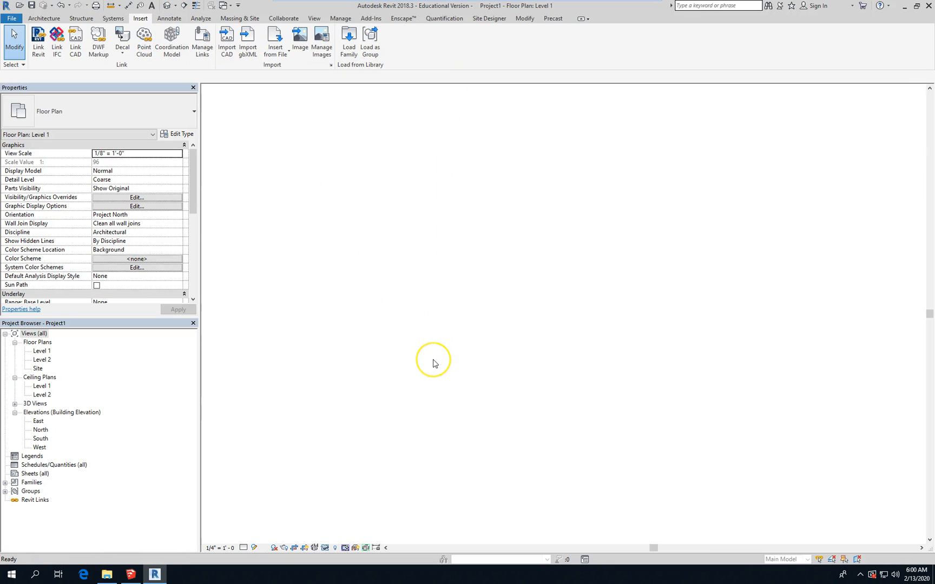
scroll(559, 328, up, 2)
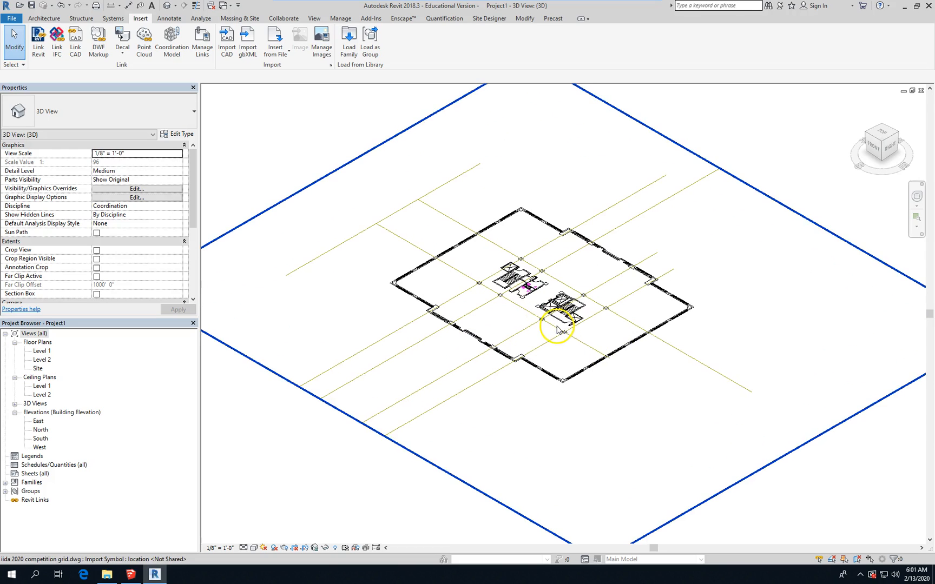
scroll(557, 328, down, 3)
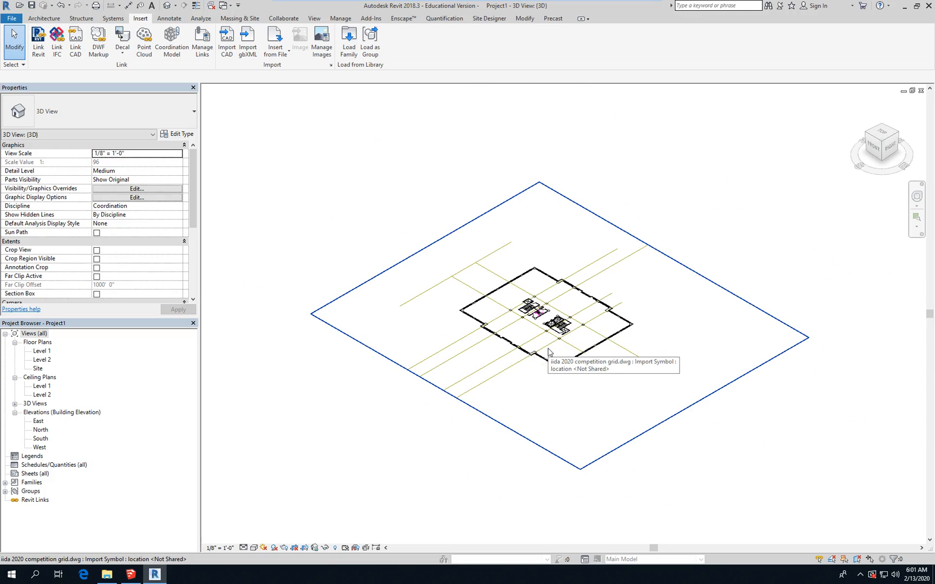
scroll(544, 329, up, 2)
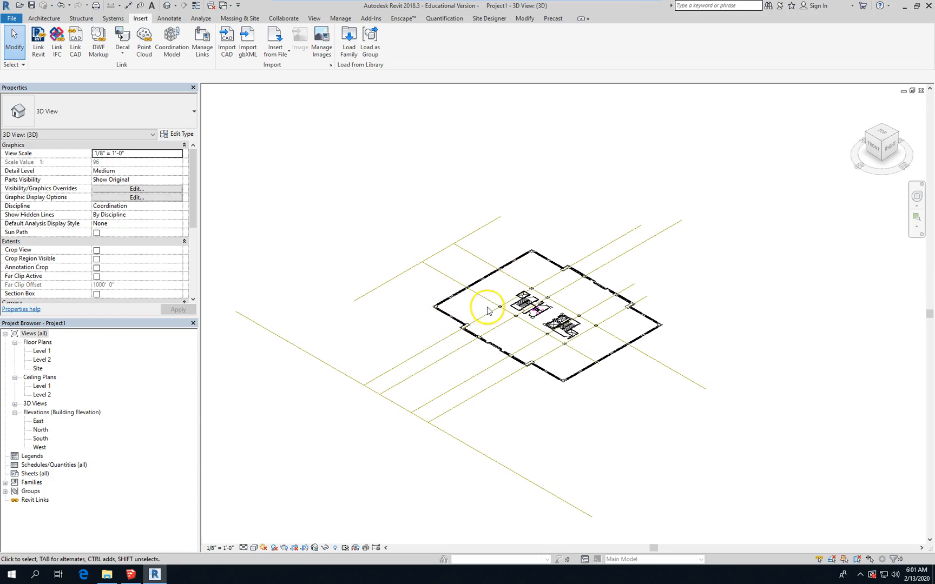
scroll(503, 312, up, 3)
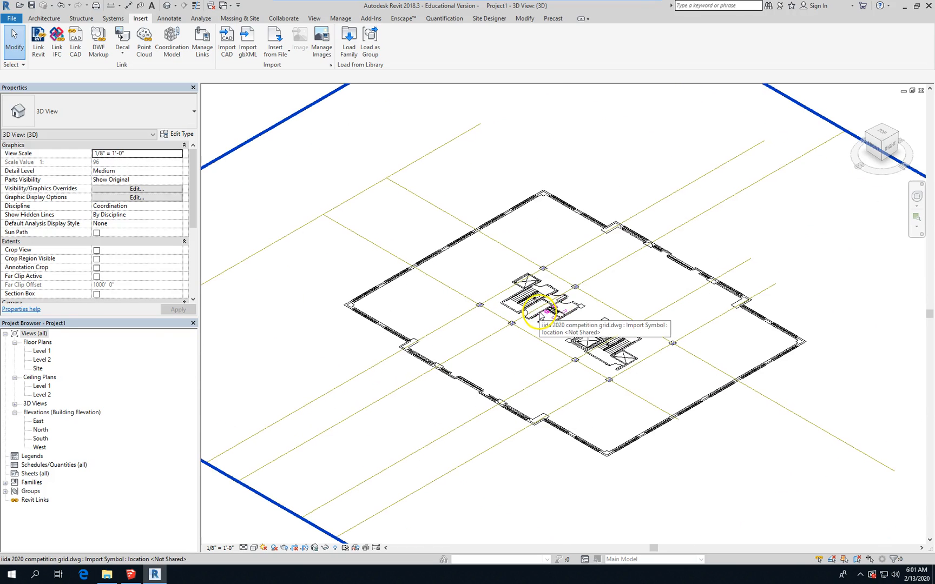
scroll(515, 317, down, 2)
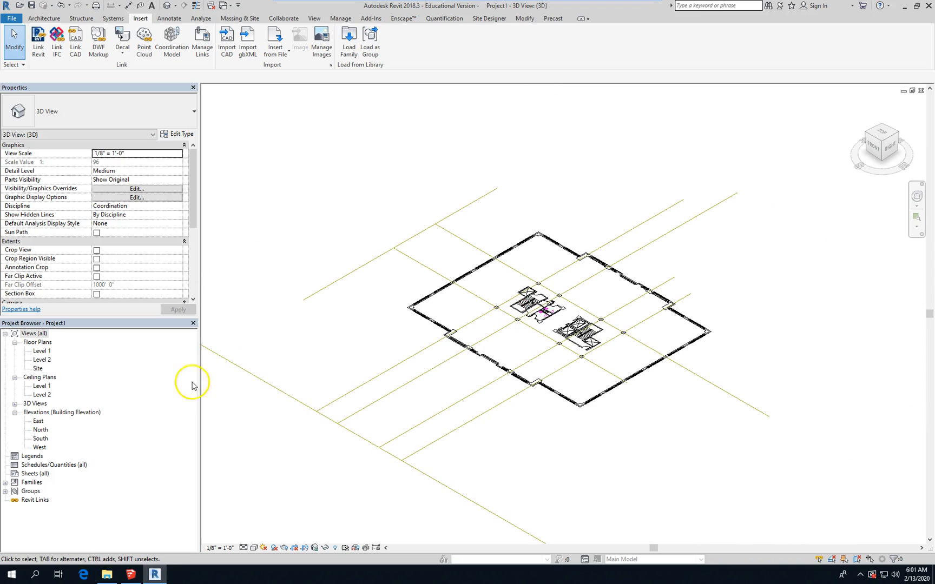
Open the East elevation and set the elevation of Level 2 to 14'.
double_click(38, 422)
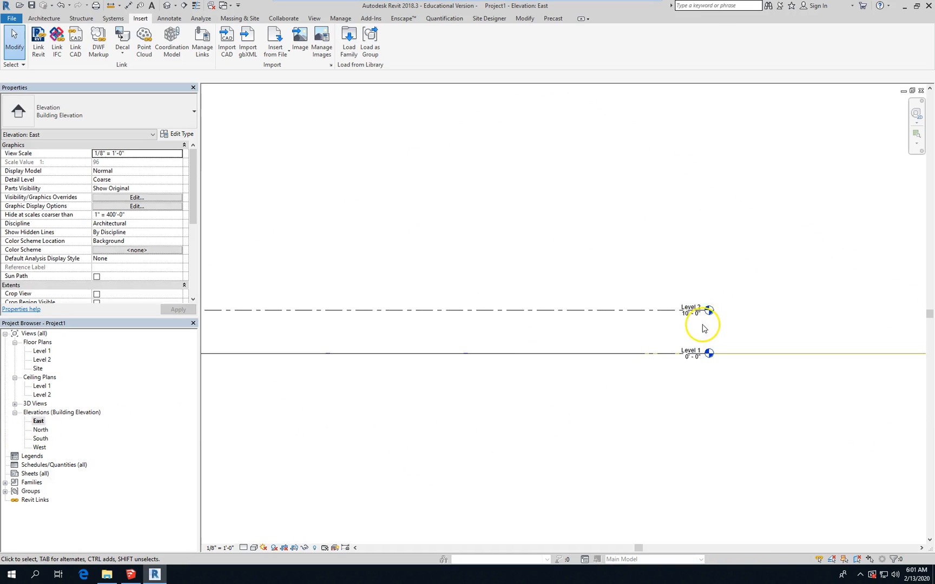
scroll(702, 329, up, 2)
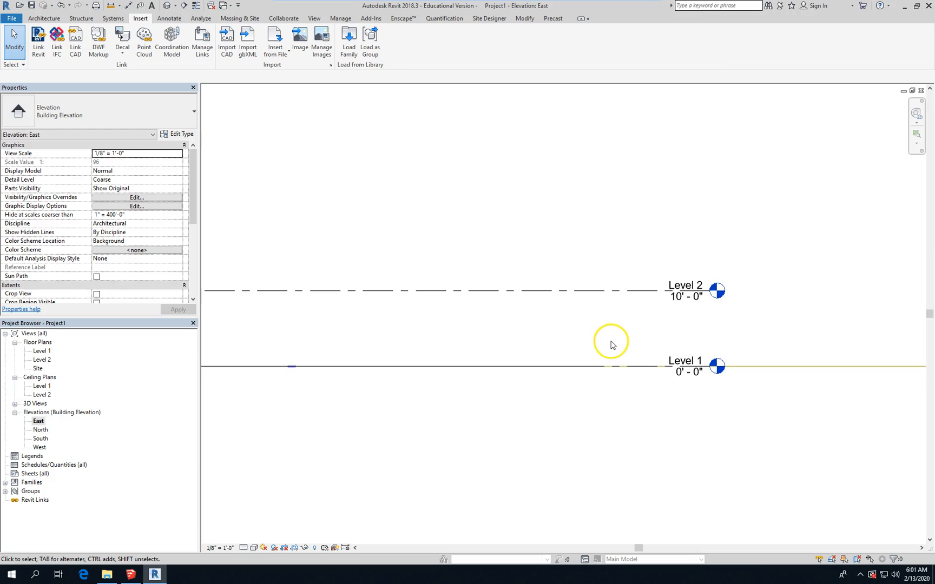
scroll(678, 388, down, 4)
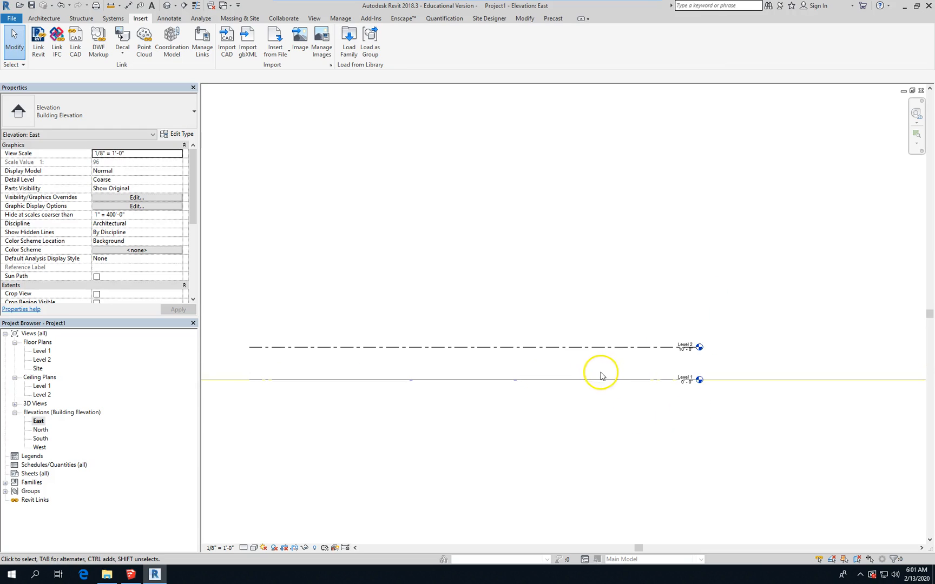
scroll(597, 372, up, 1)
click(652, 337)
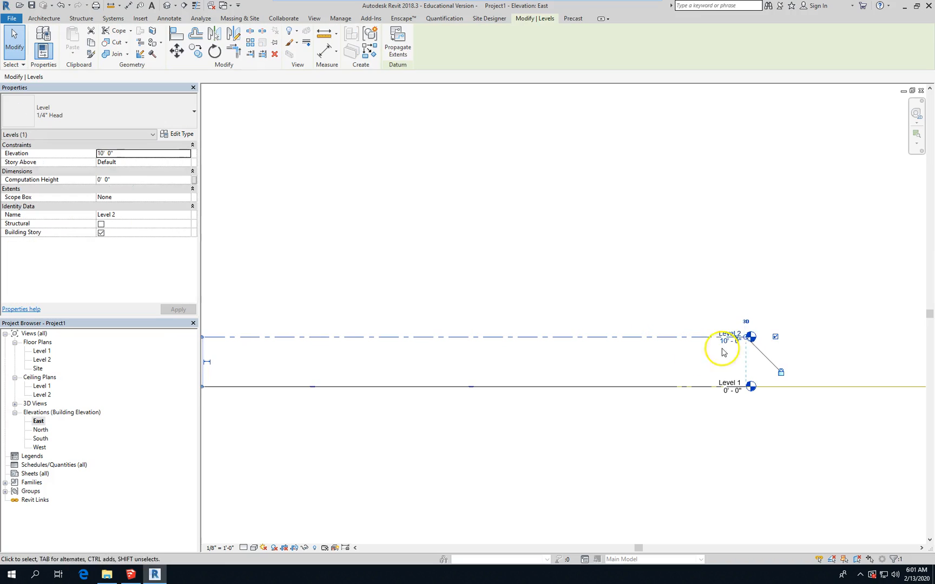
click(727, 342)
text(14)
key(Return)
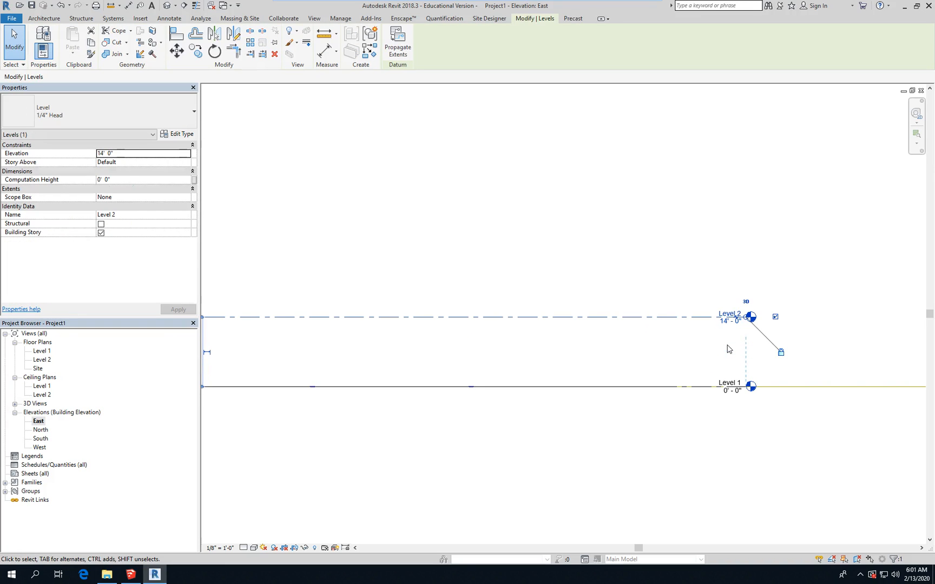
click(688, 380)
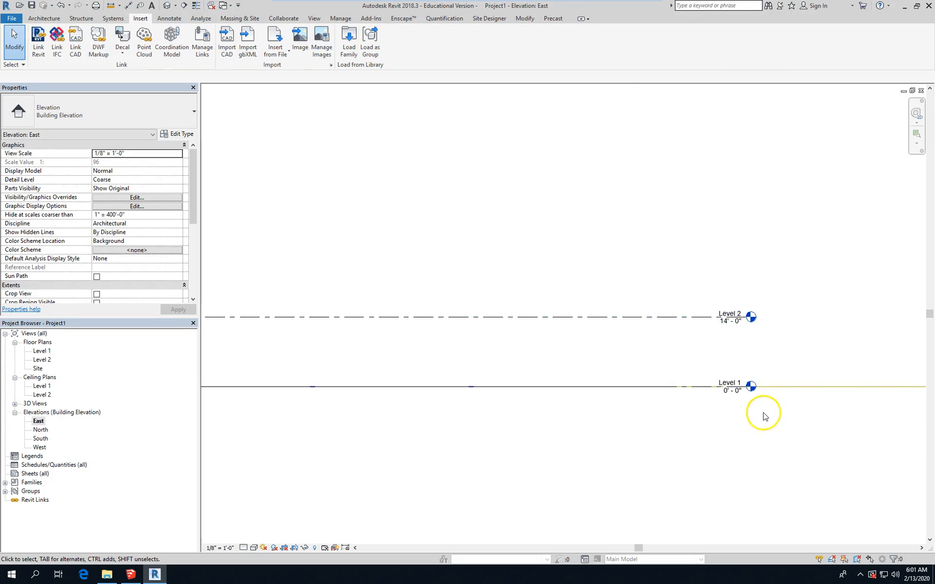
scroll(763, 413, down, 2)
click(469, 430)
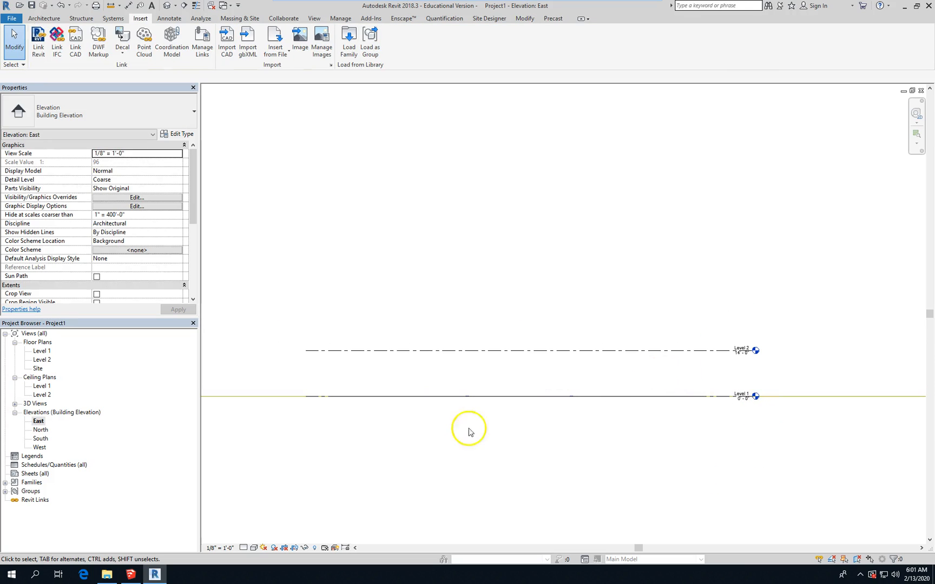
Create a third level similar to Level 2, placed 14' above it and aligned with its ends.
click(429, 351)
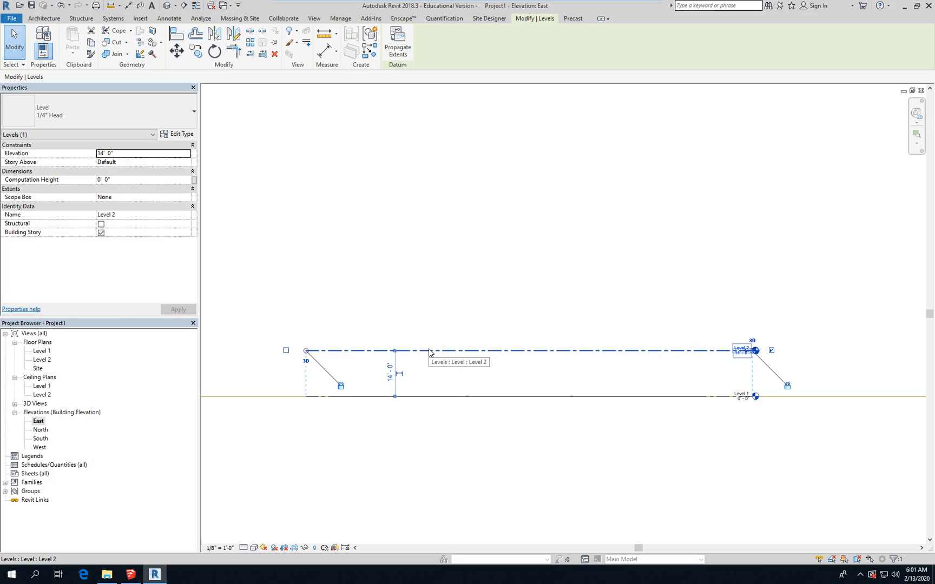
right_click(429, 352)
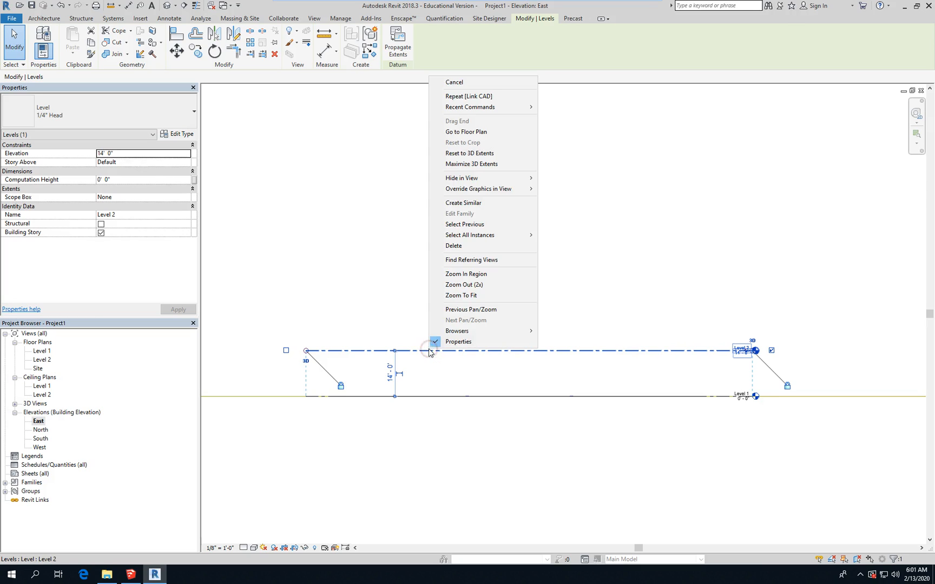
click(494, 204)
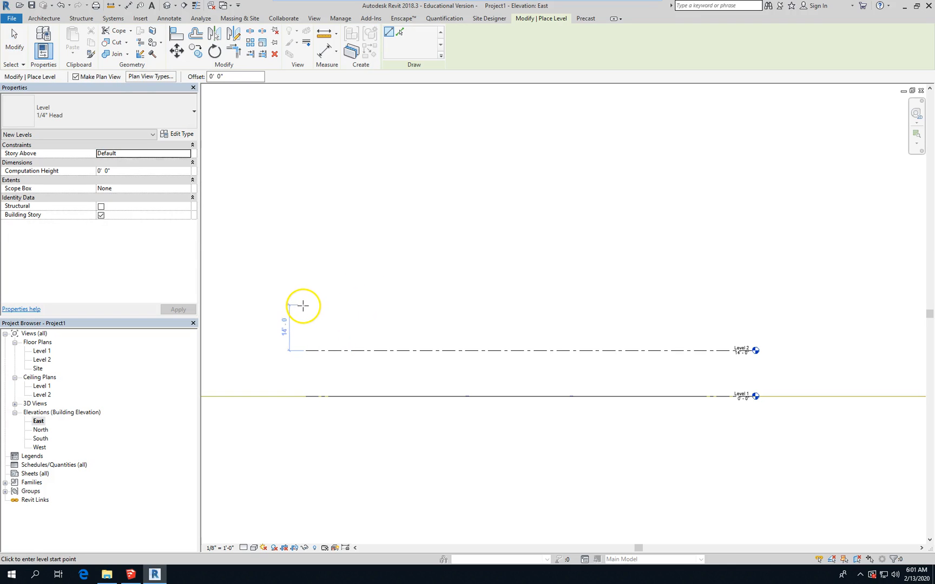
click(303, 306)
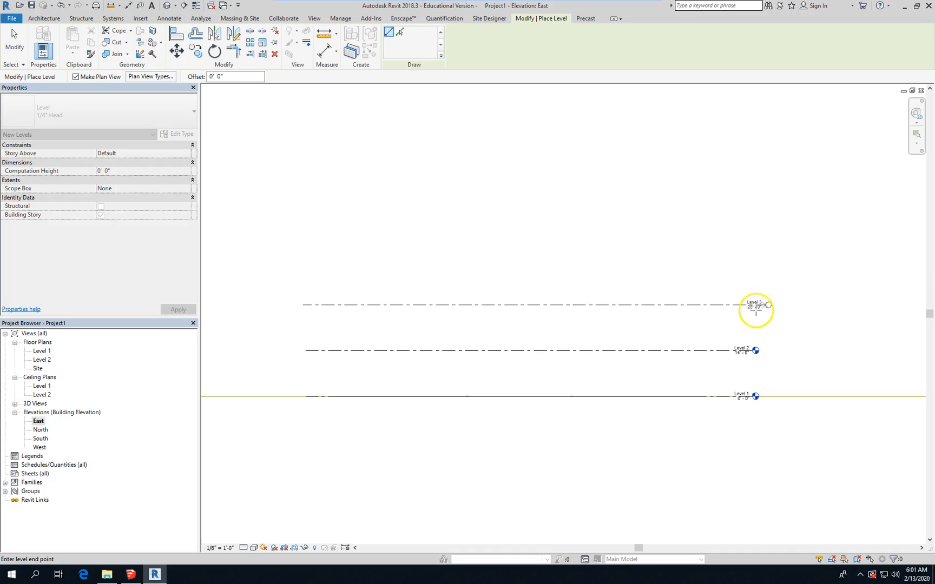
click(751, 311)
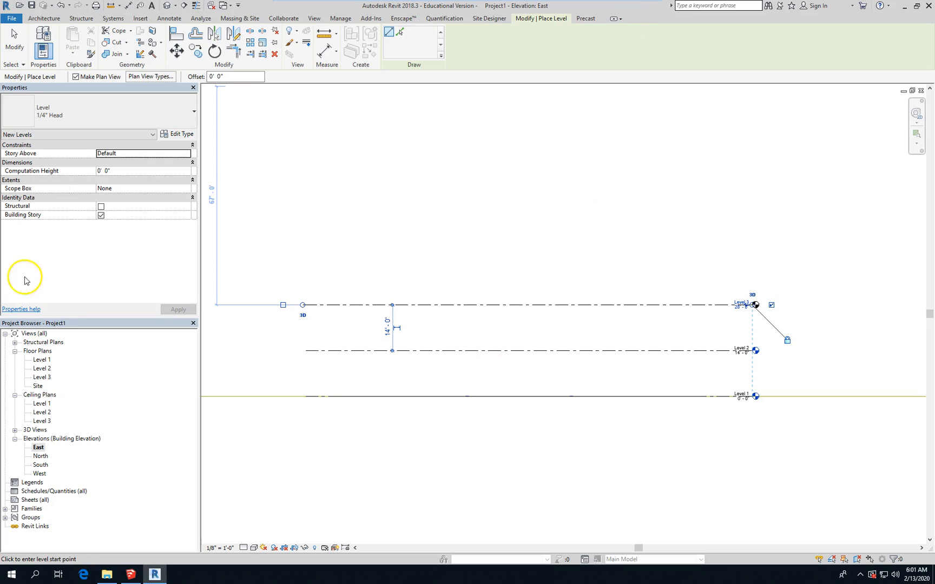
In the Level 1 floor plan, draw vertical grid lines over the two westernmost column lines of the linked drawing, extending past both exterior walls.
double_click(43, 359)
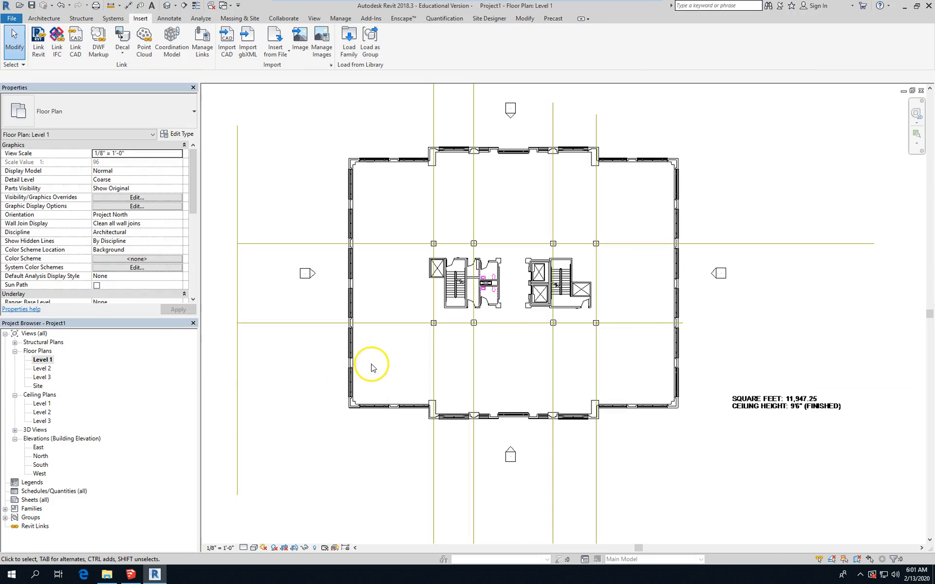
scroll(371, 367, down, 2)
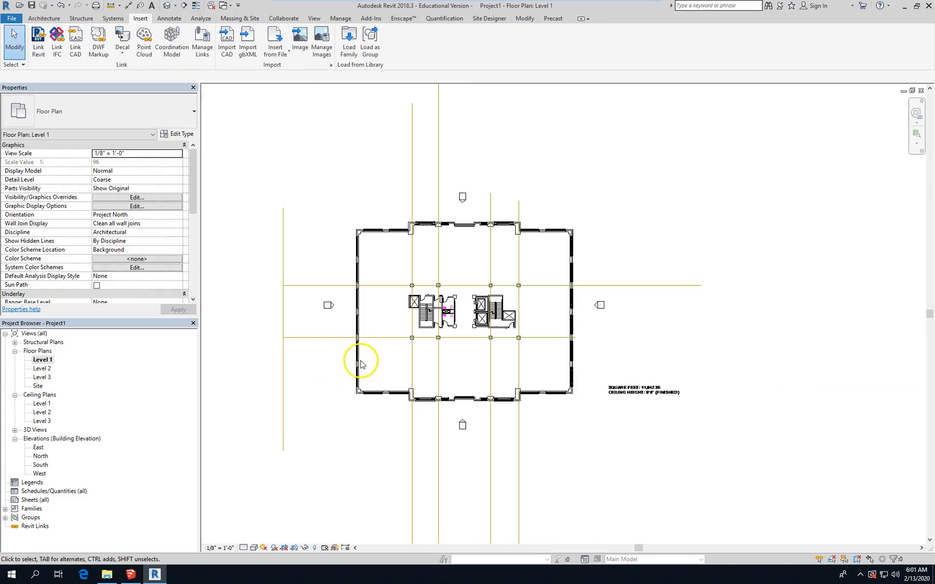
click(44, 18)
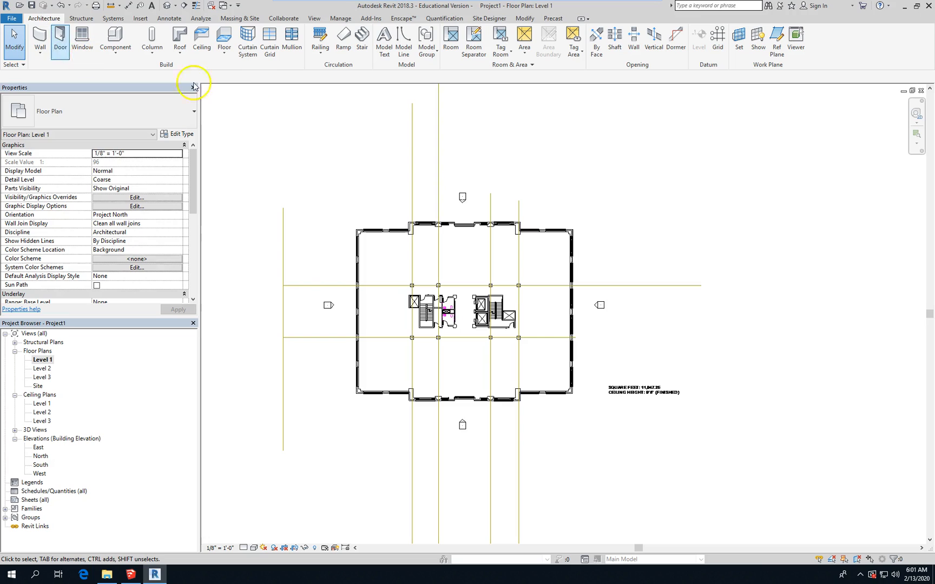
click(717, 36)
scroll(422, 284, up, 2)
scroll(418, 281, up, 2)
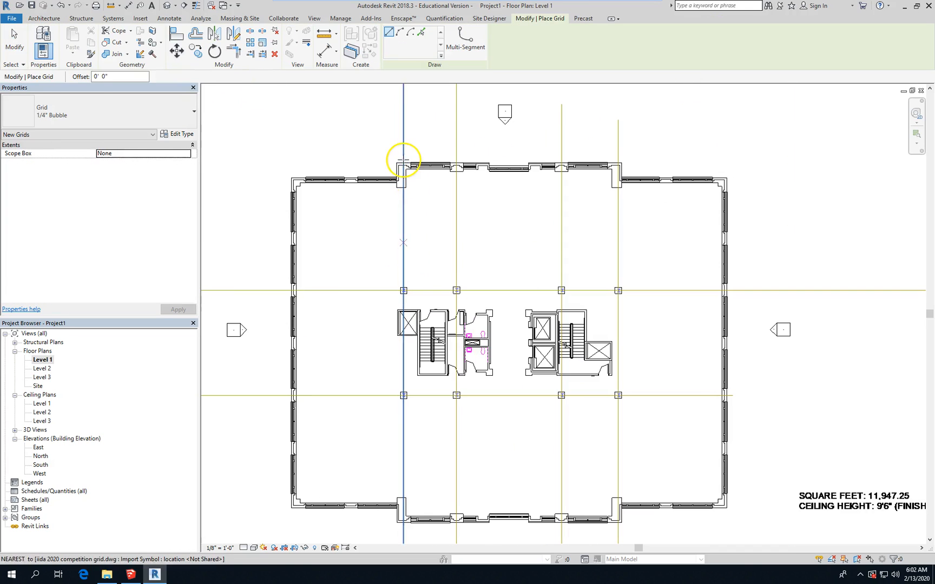
click(403, 143)
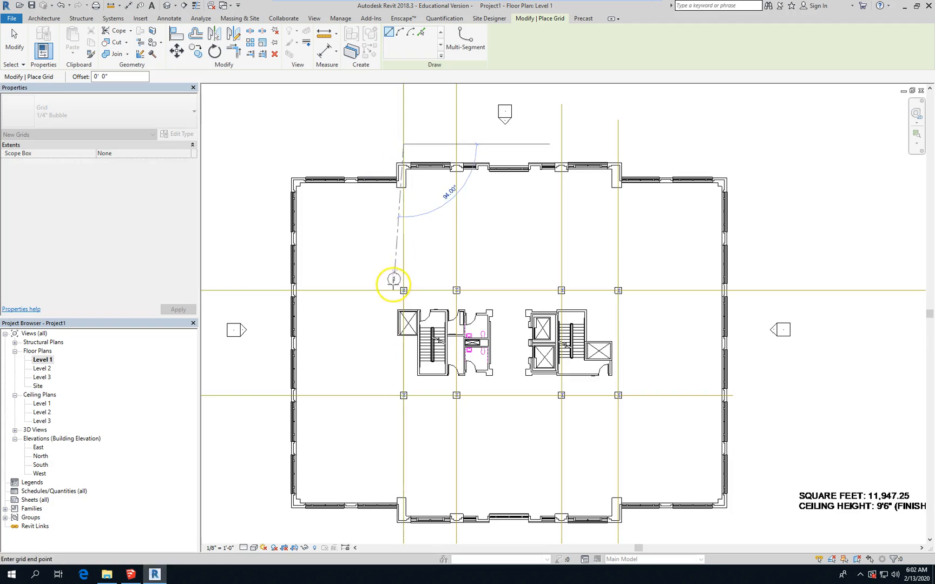
scroll(396, 282, down, 2)
scroll(418, 196, down, 2)
click(405, 403)
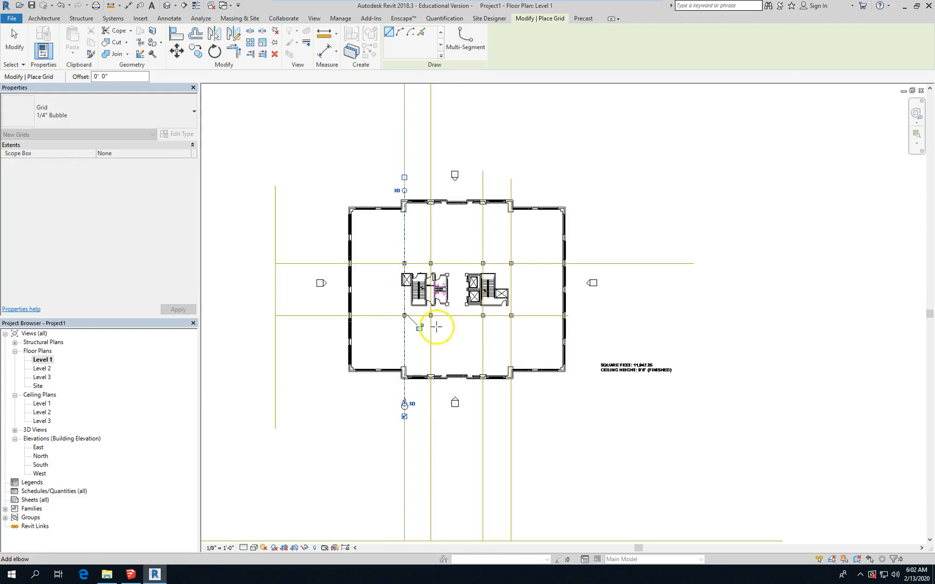
click(432, 156)
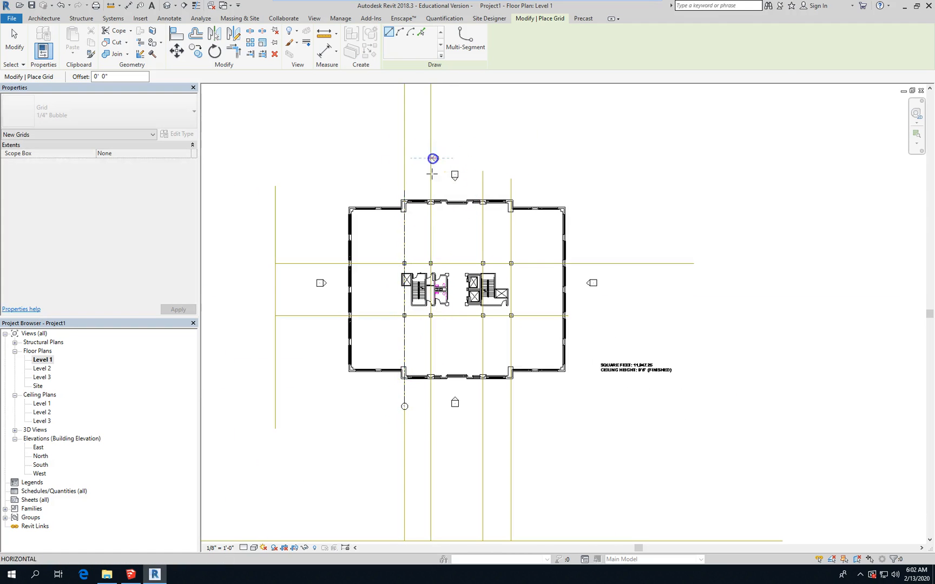
click(430, 405)
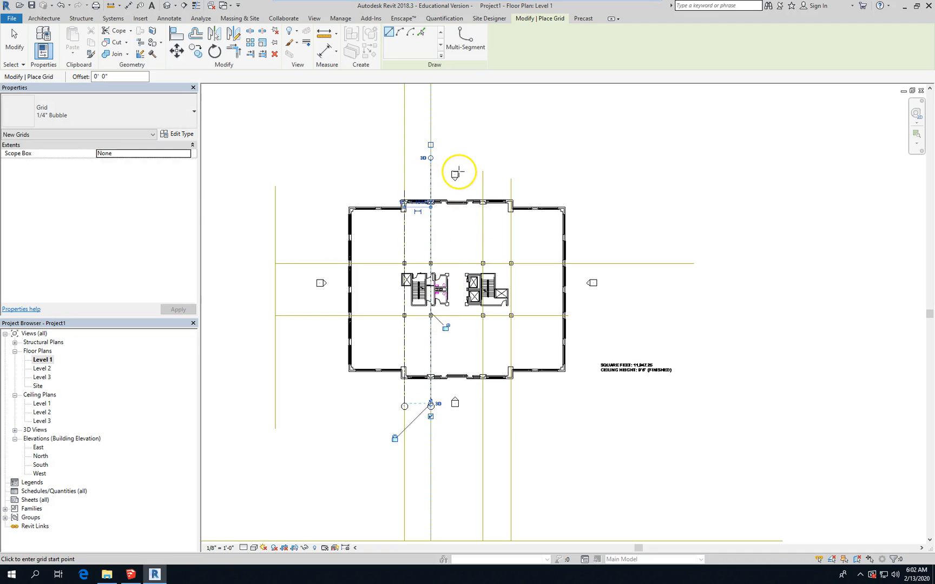
Draw a vertical grid line from the midpoint of the restroom core's northeast pier down past the south exterior wall.
scroll(444, 288, up, 2)
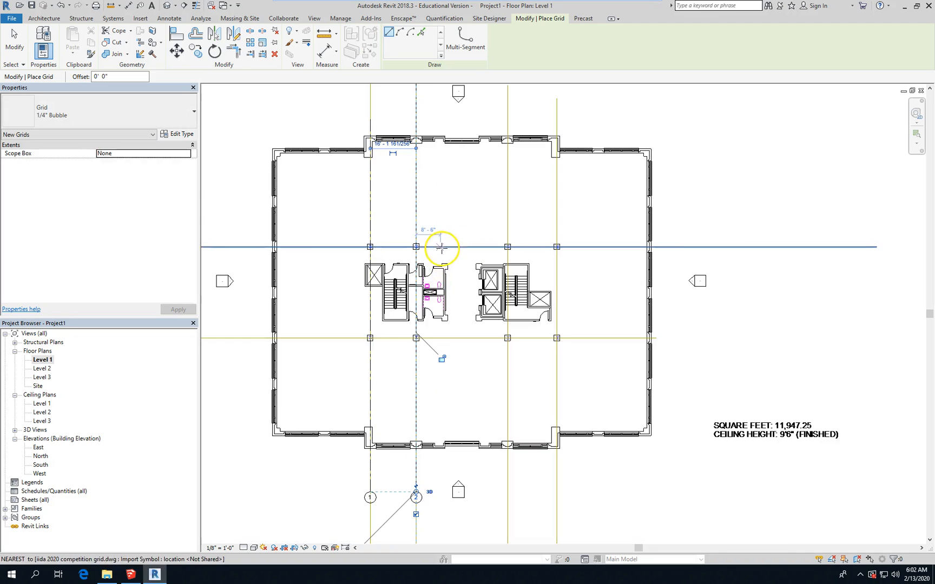
scroll(443, 267, up, 3)
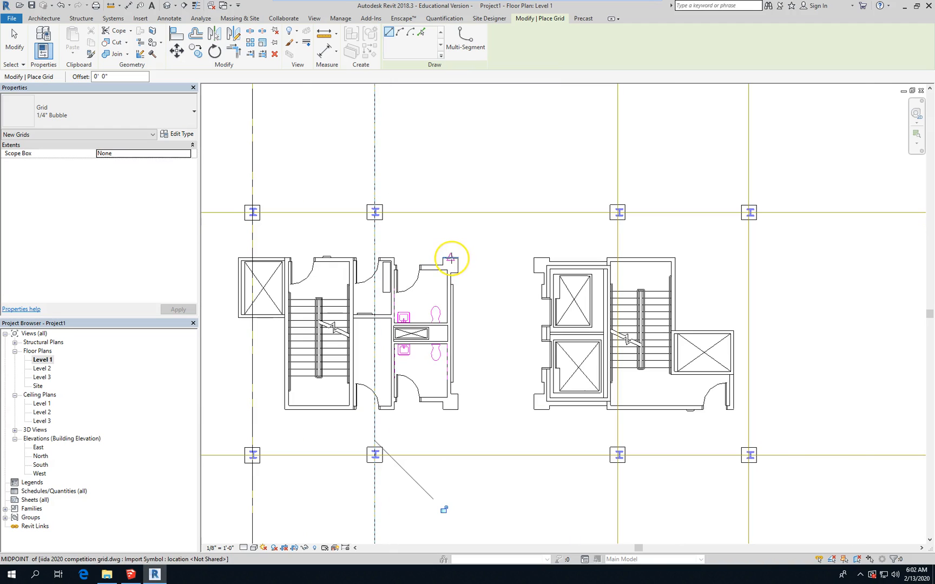
click(450, 258)
scroll(455, 178, down, 4)
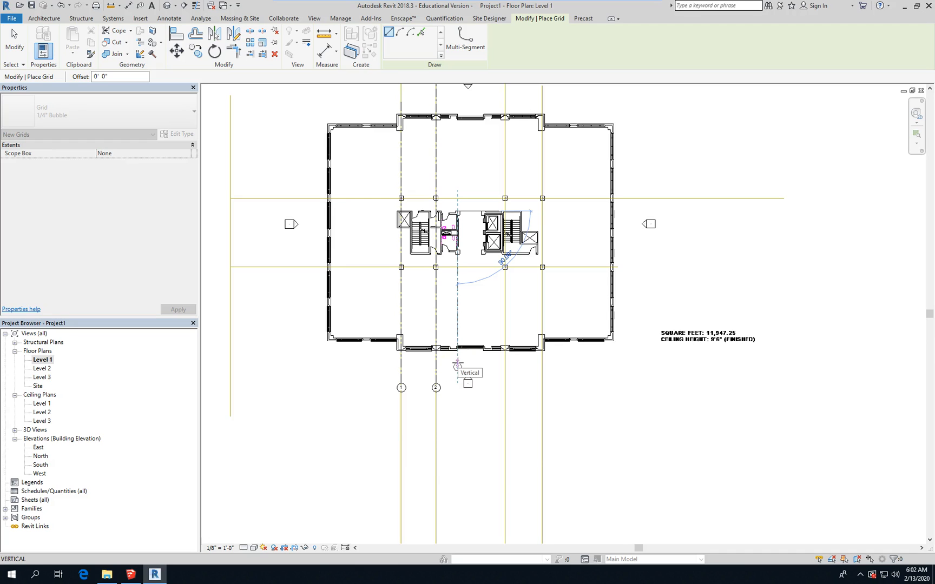
scroll(457, 363, up, 5)
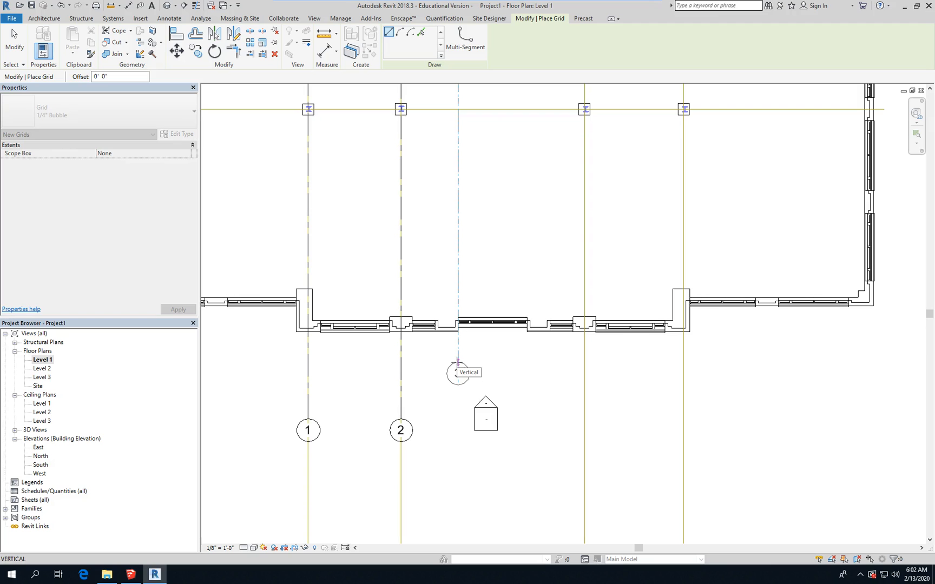
click(457, 361)
scroll(465, 359, down, 3)
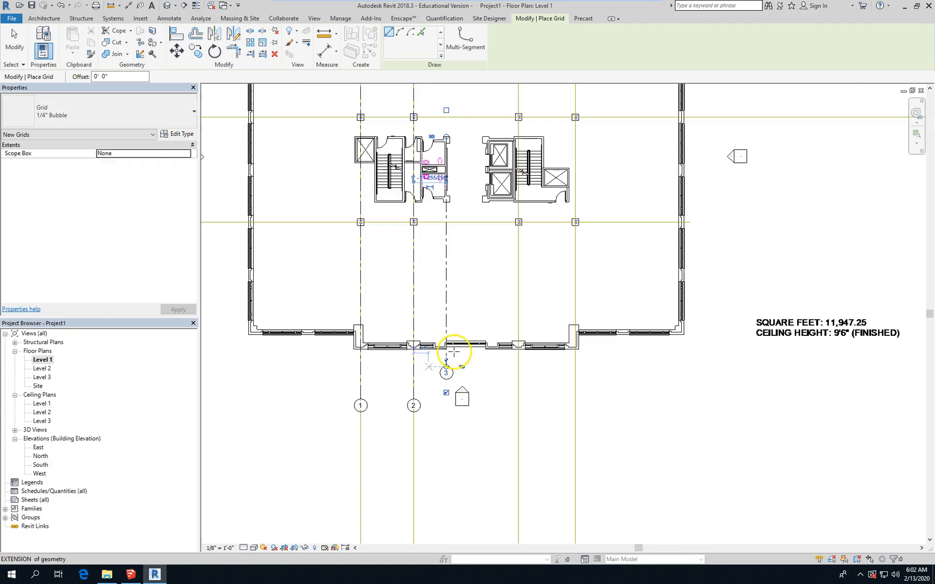
Draw a vertical grid line from the midpoint of the elevator core's southwest pier down past the south wall, ending level with grid 3.
scroll(486, 200, up, 2)
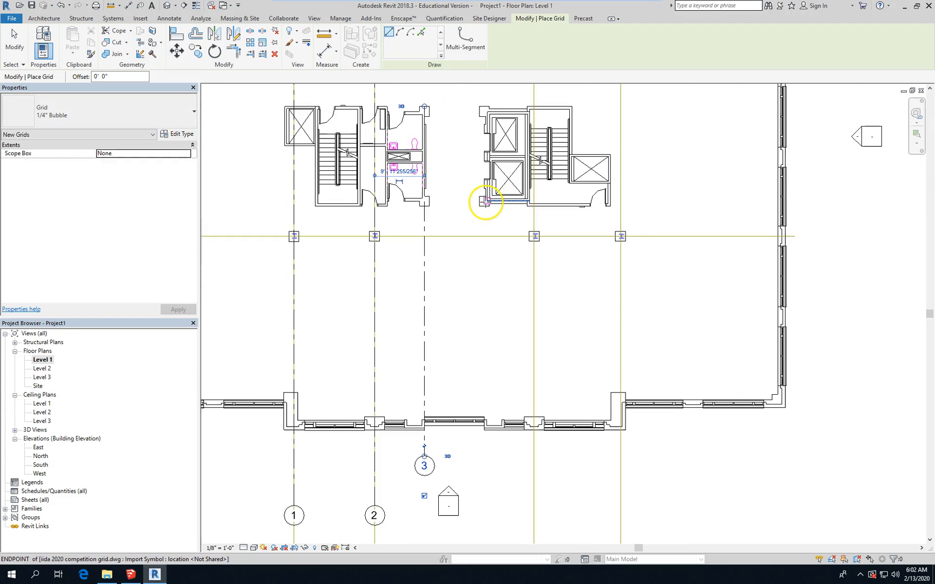
scroll(484, 202, up, 3)
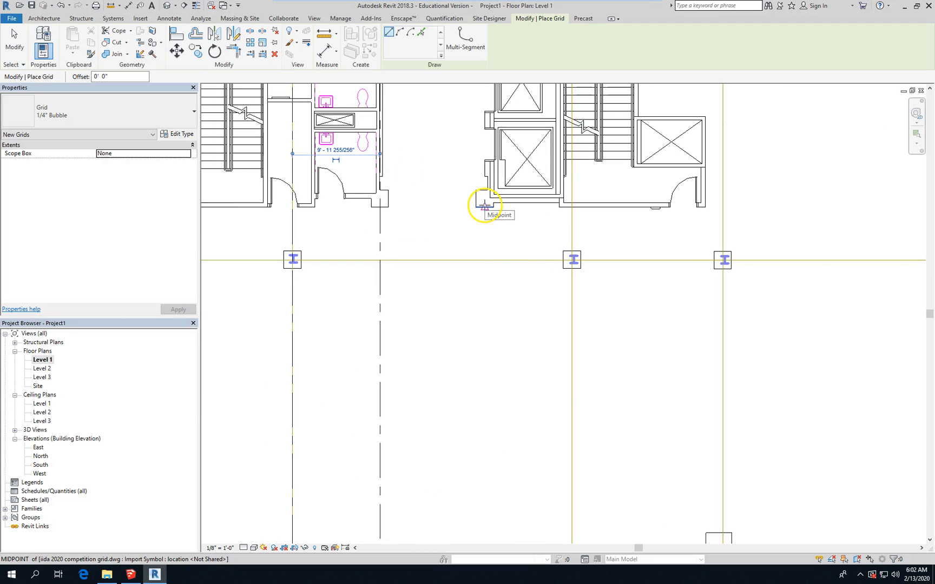
click(485, 204)
scroll(484, 243, down, 3)
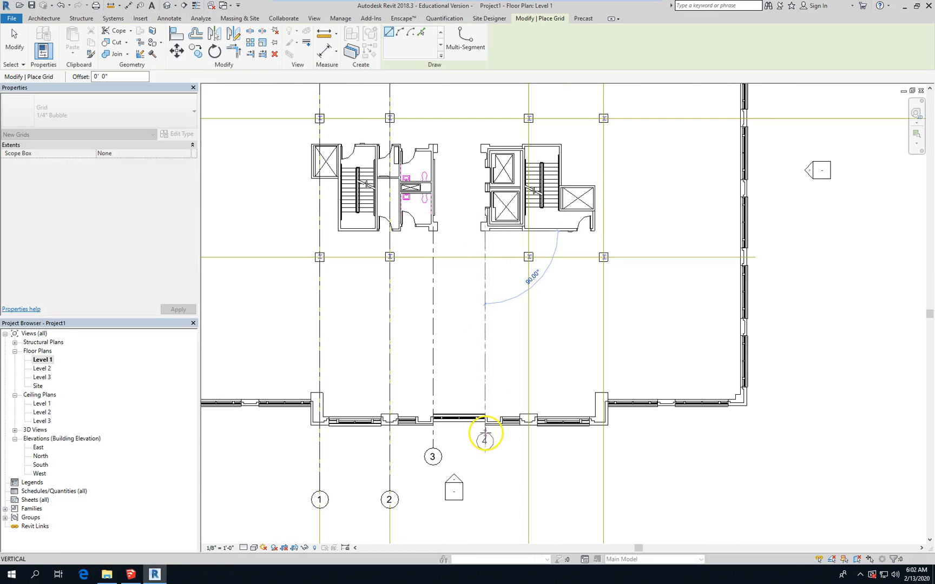
click(482, 448)
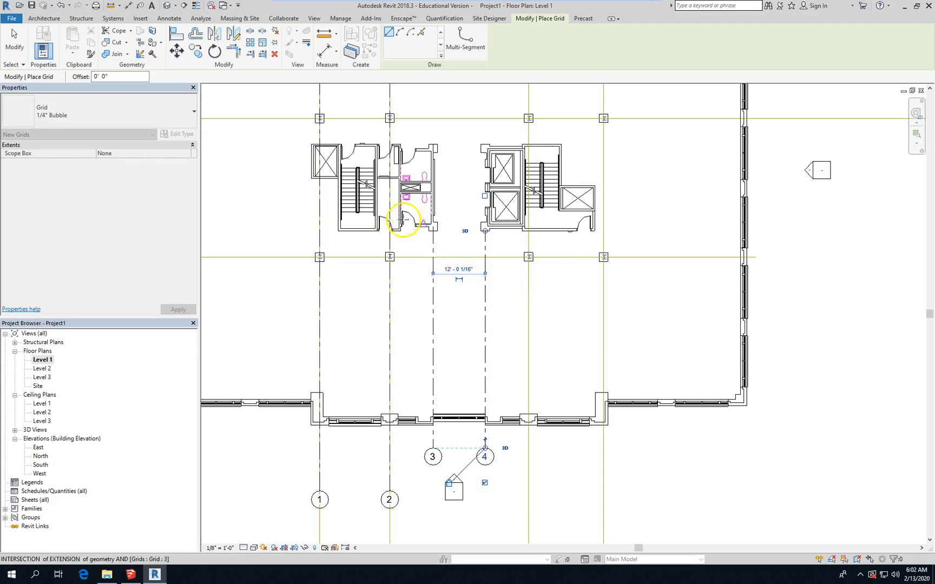
Draw vertical grid lines over the two easternmost column lines of the linked drawing, ending level with grids 1 and 2 below the south wall.
scroll(416, 214, down, 2)
click(486, 124)
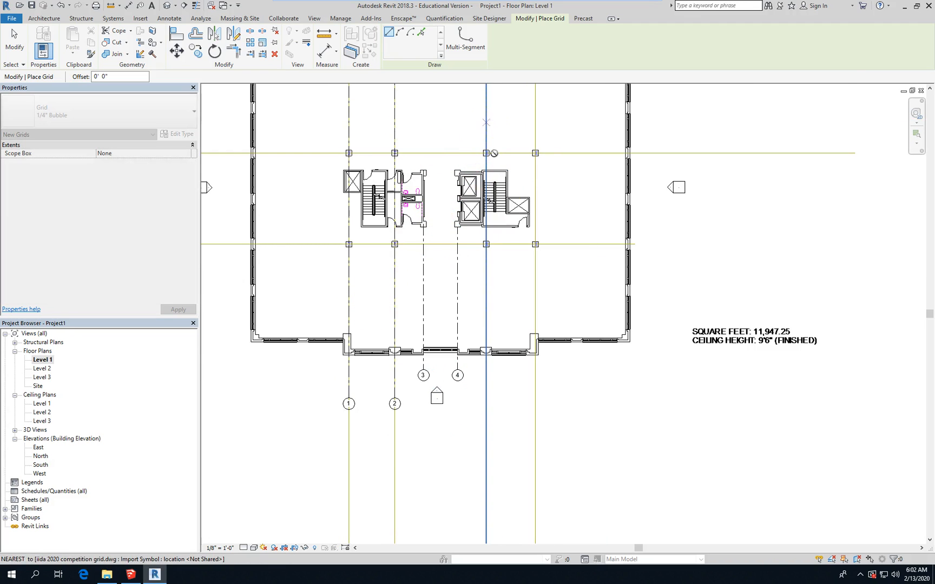
click(485, 397)
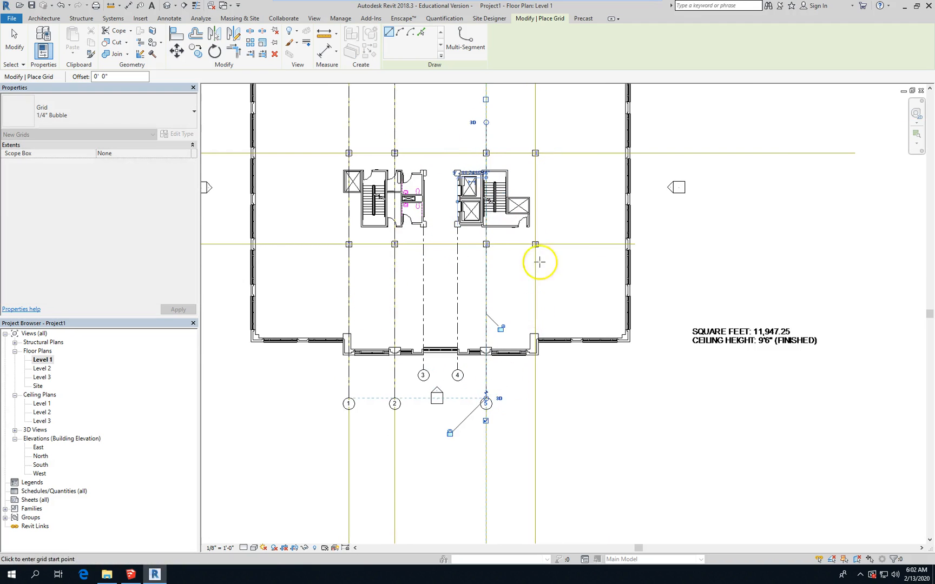
scroll(434, 316, down, 1)
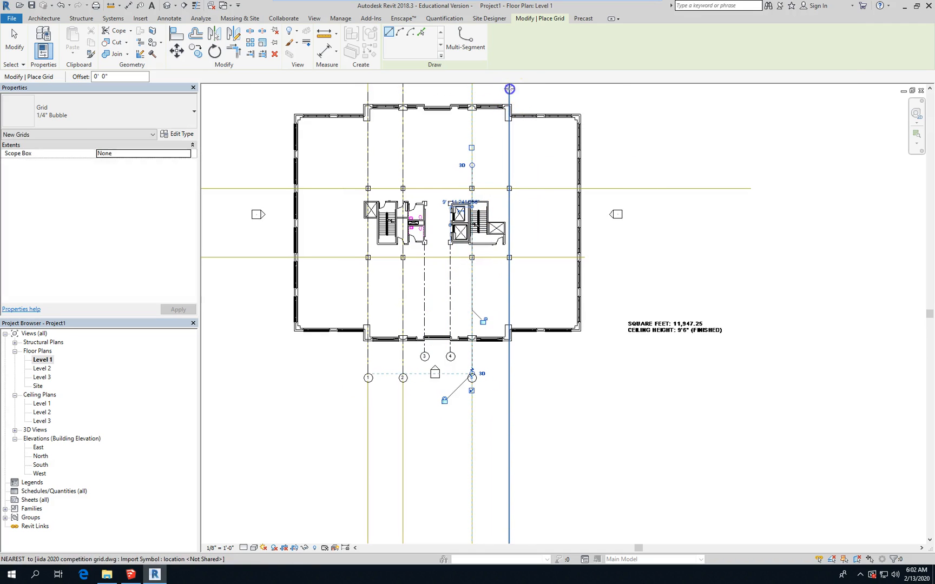
click(508, 89)
click(509, 373)
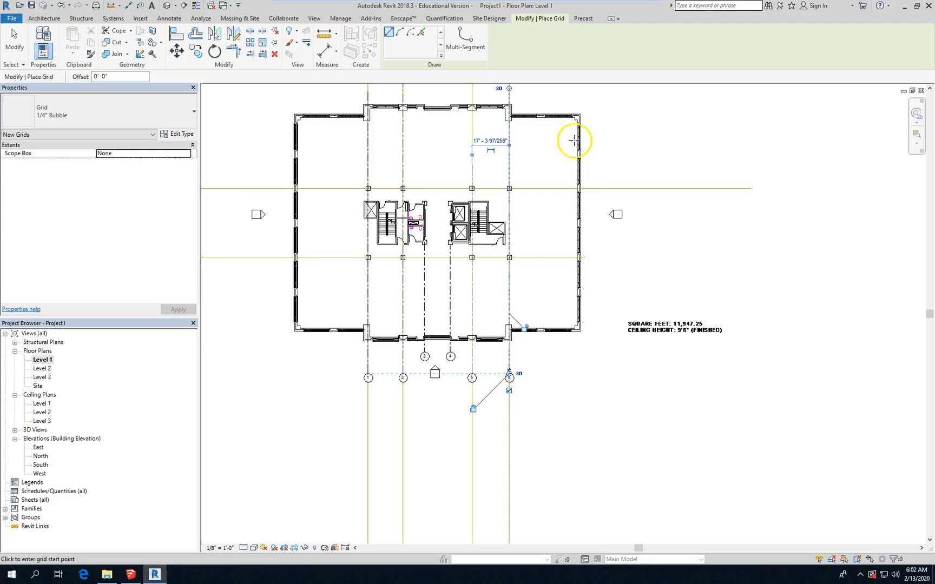
scroll(577, 111, up, 4)
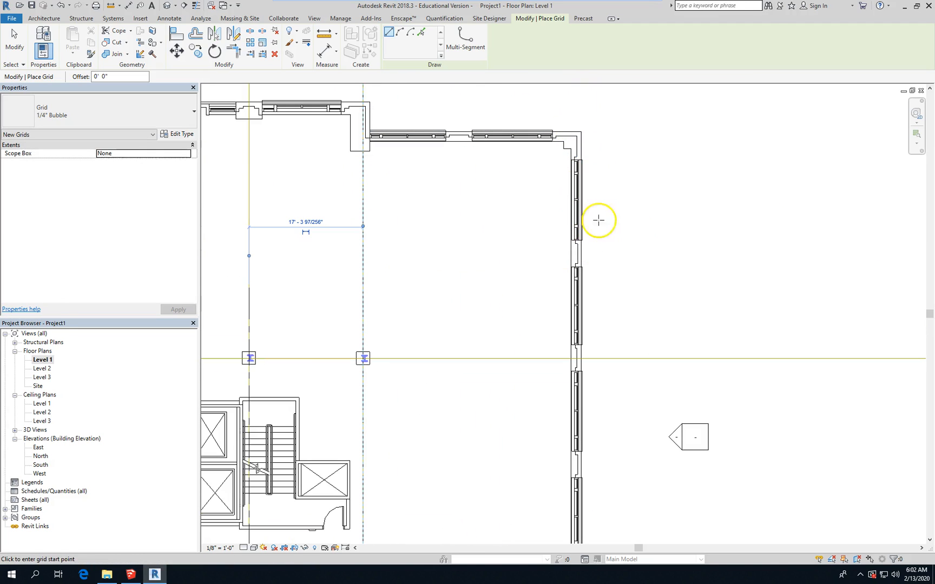
scroll(660, 285, down, 5)
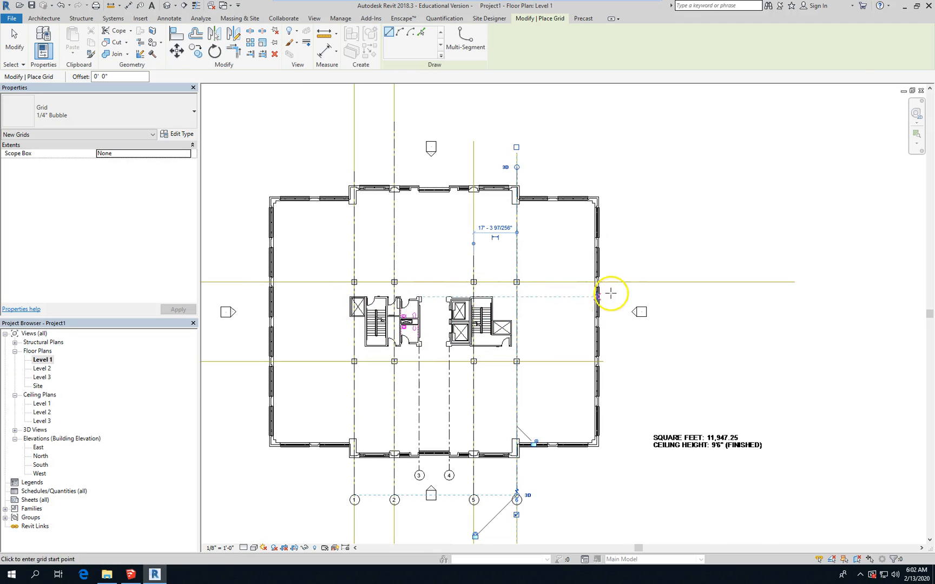
Draw a horizontal grid line over the linked drawing's northern column line, extending past the east and west exterior walls.
click(688, 279)
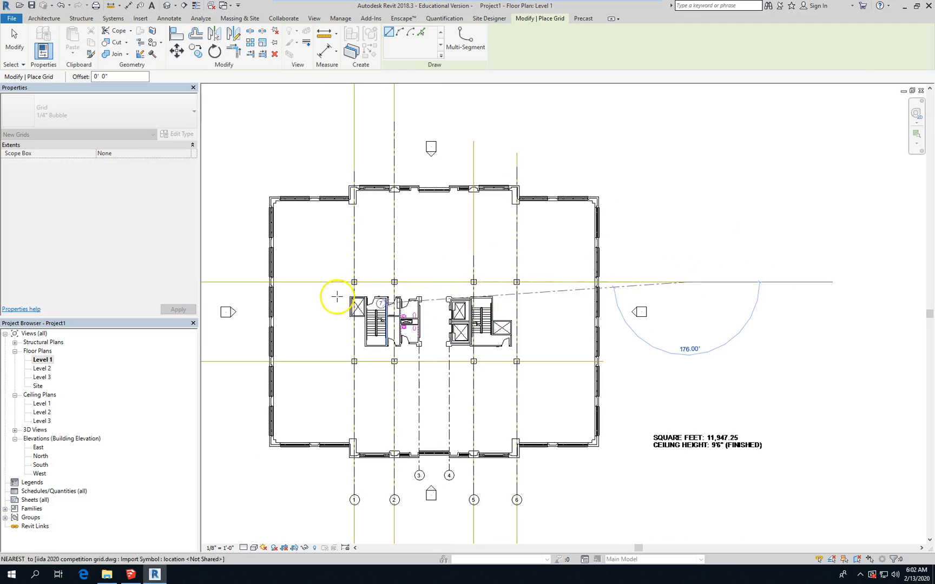
click(236, 282)
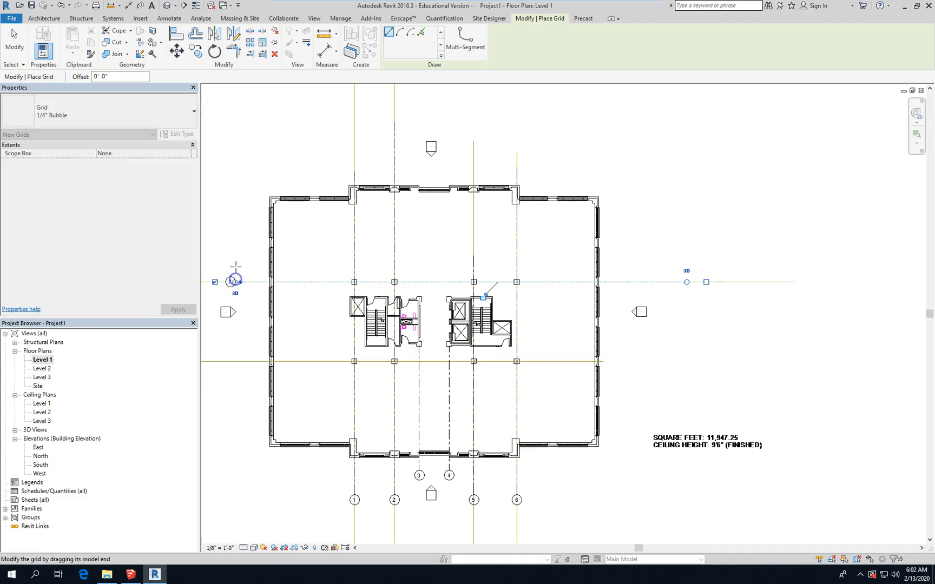
click(15, 38)
Rename the new horizontal grid line as A.
scroll(288, 278, up, 4)
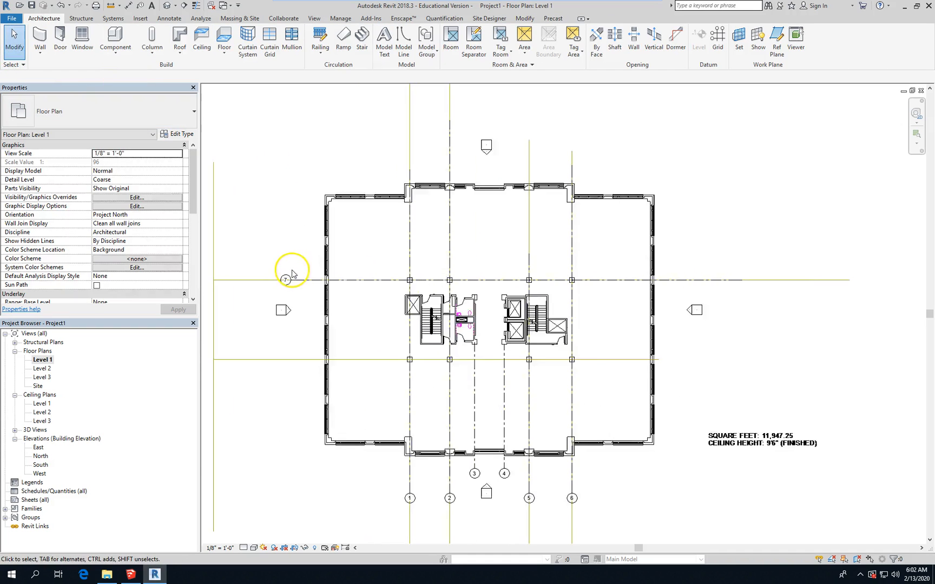
click(286, 285)
click(289, 284)
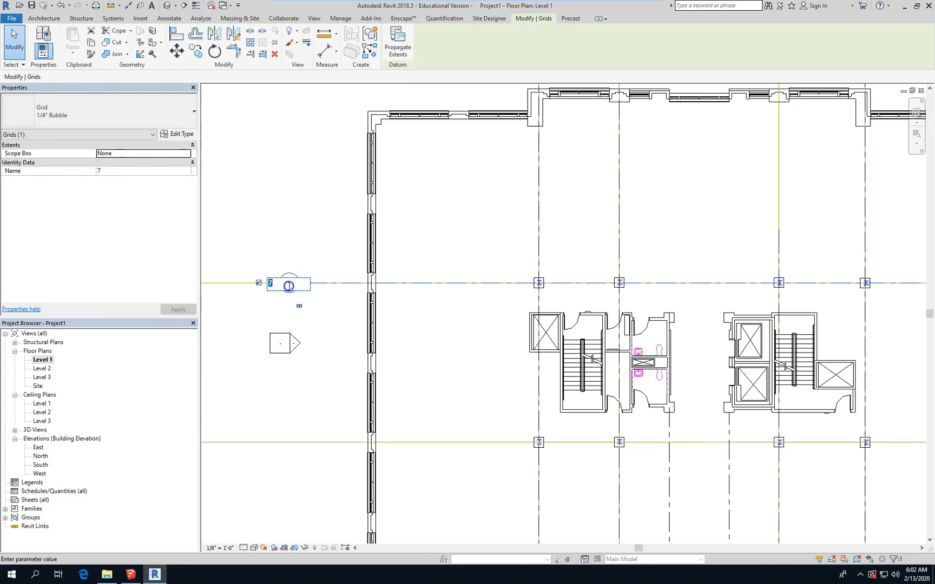
key(Return)
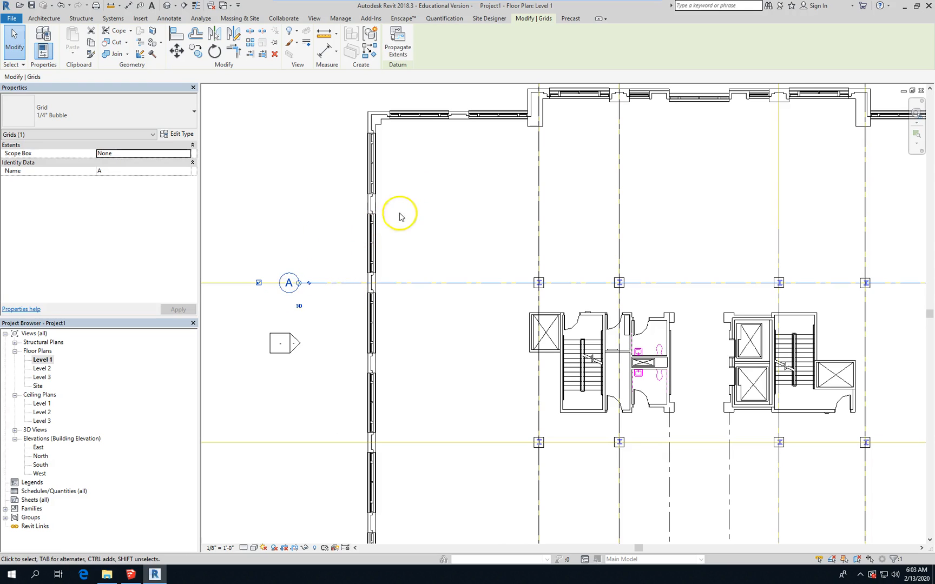
Draw a horizontal grid line over the southern column line from just past the east wall to west of the building, ending level with grid A.
scroll(400, 205, down, 2)
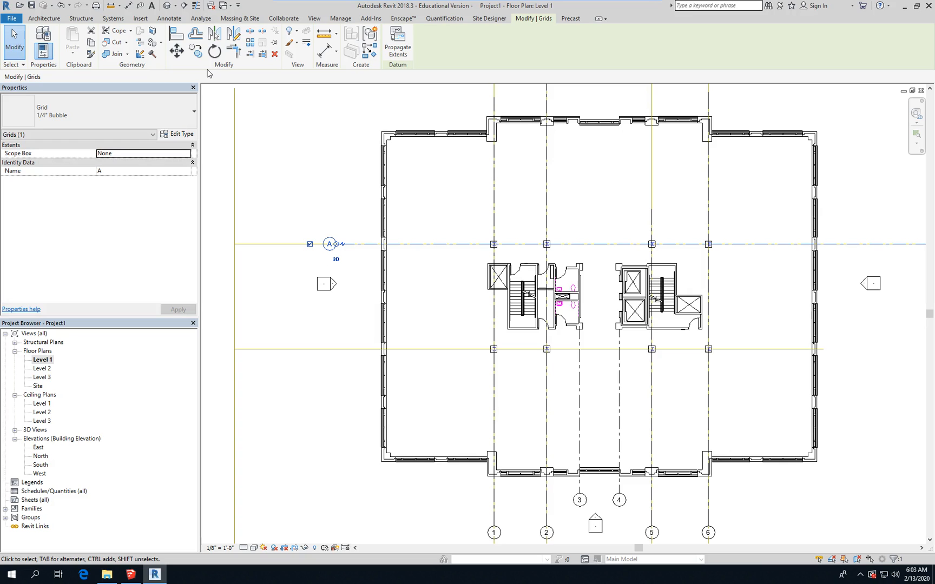
click(808, 351)
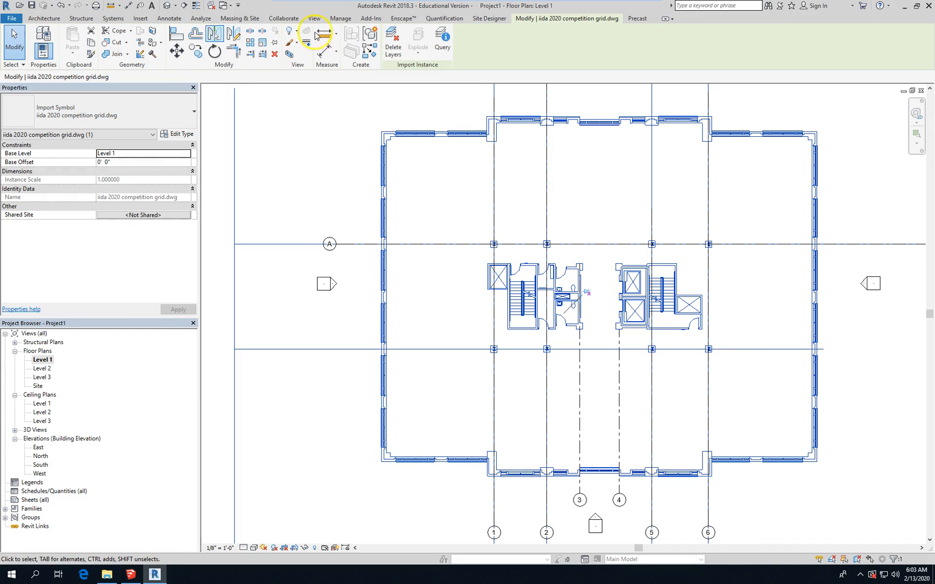
click(43, 17)
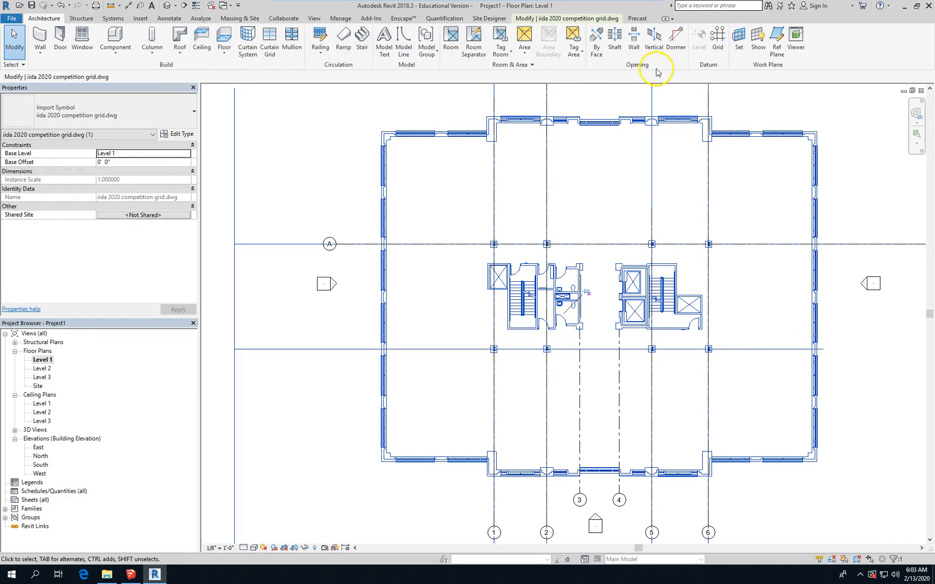
click(718, 37)
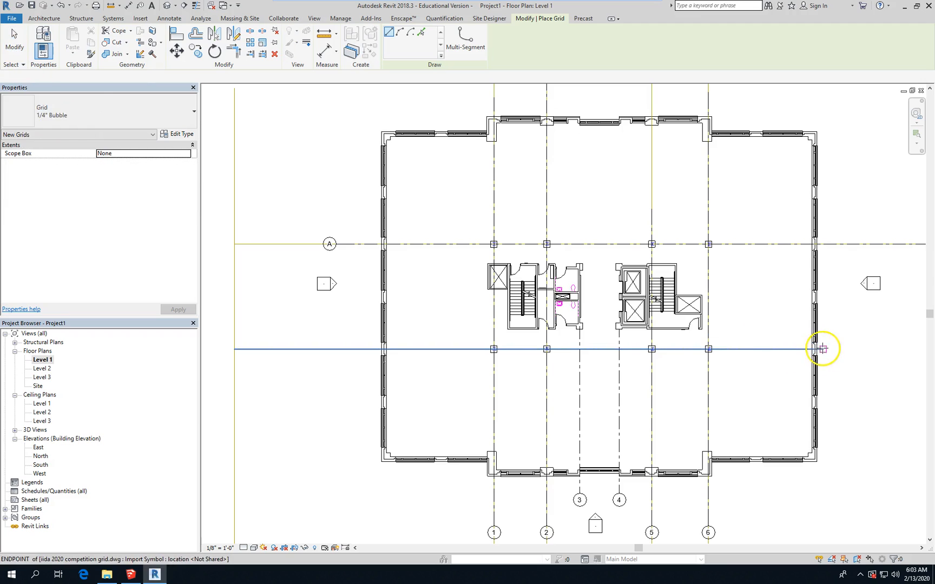
click(822, 349)
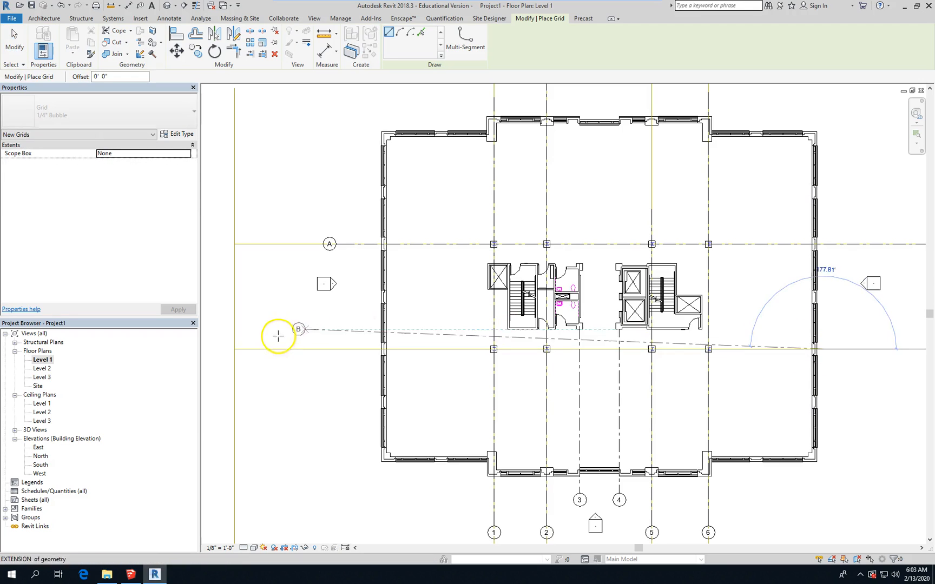
click(335, 349)
click(204, 304)
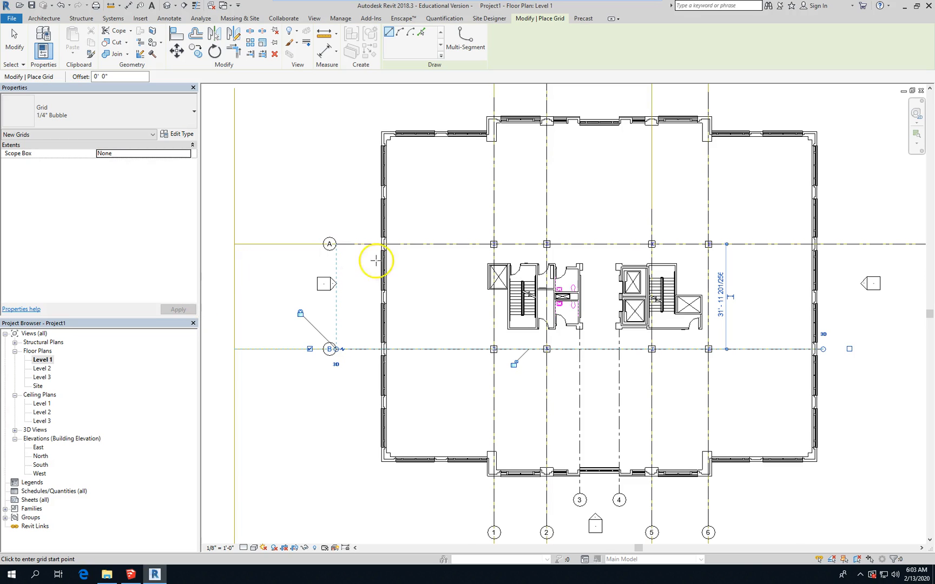
scroll(527, 291, up, 1)
scroll(487, 292, up, 2)
scroll(479, 287, down, 2)
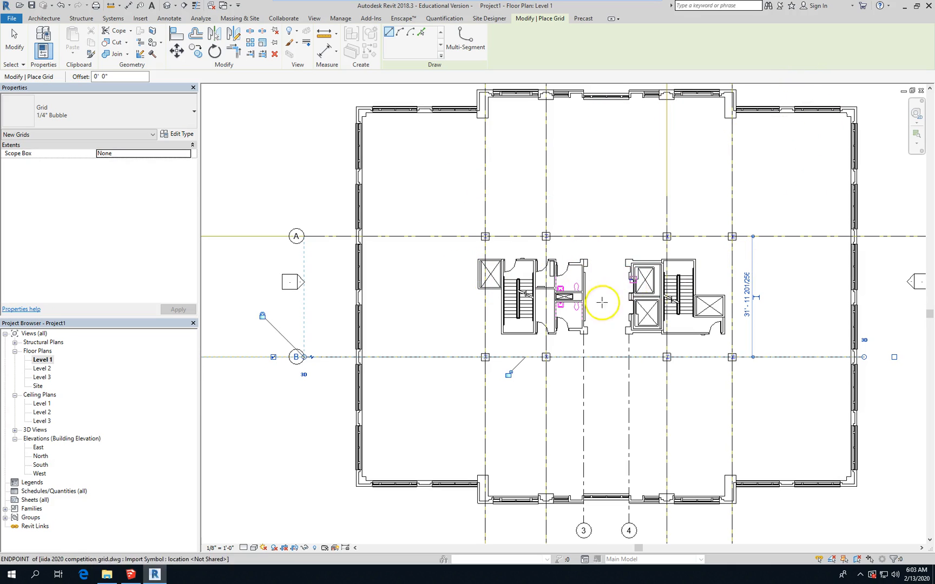
scroll(455, 363, down, 1)
scroll(561, 318, up, 1)
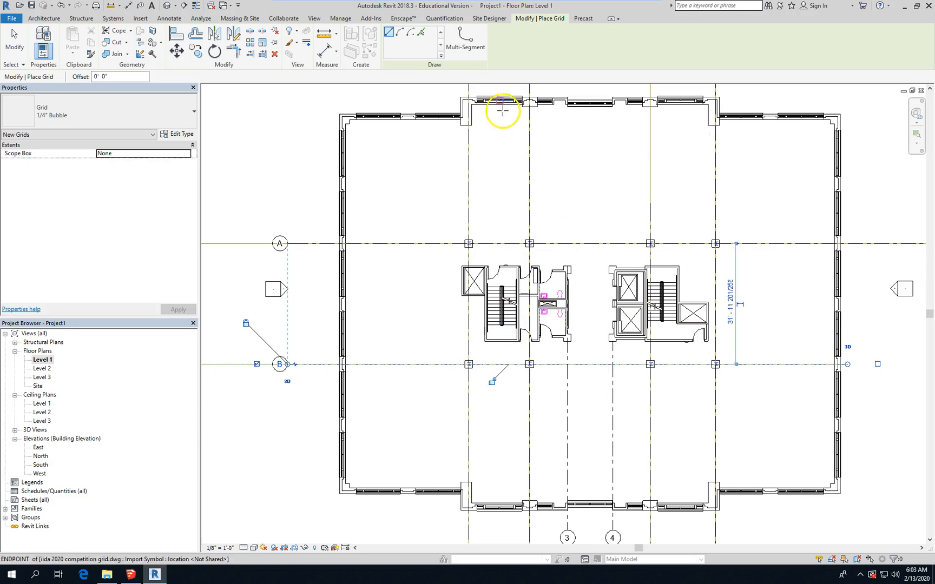
scroll(459, 111, up, 2)
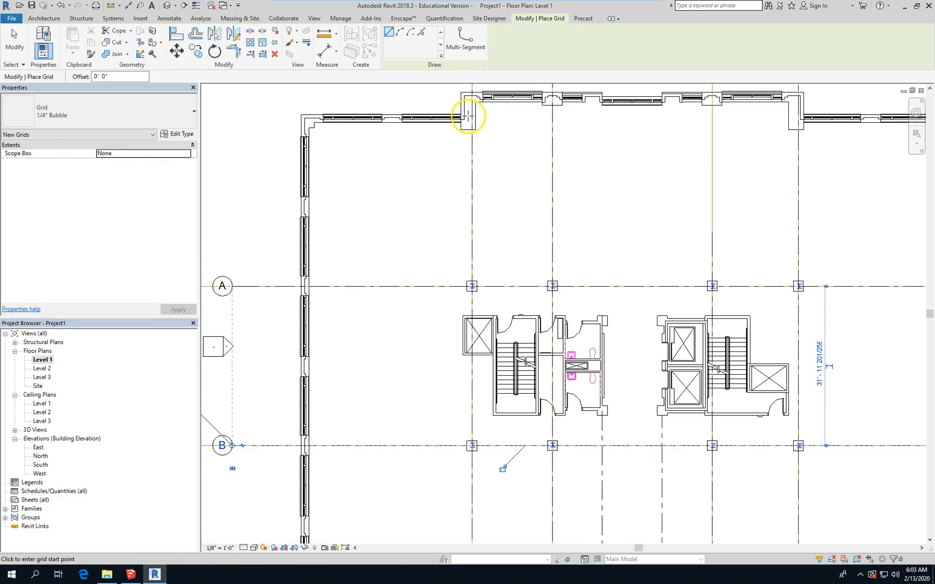
scroll(600, 241, down, 2)
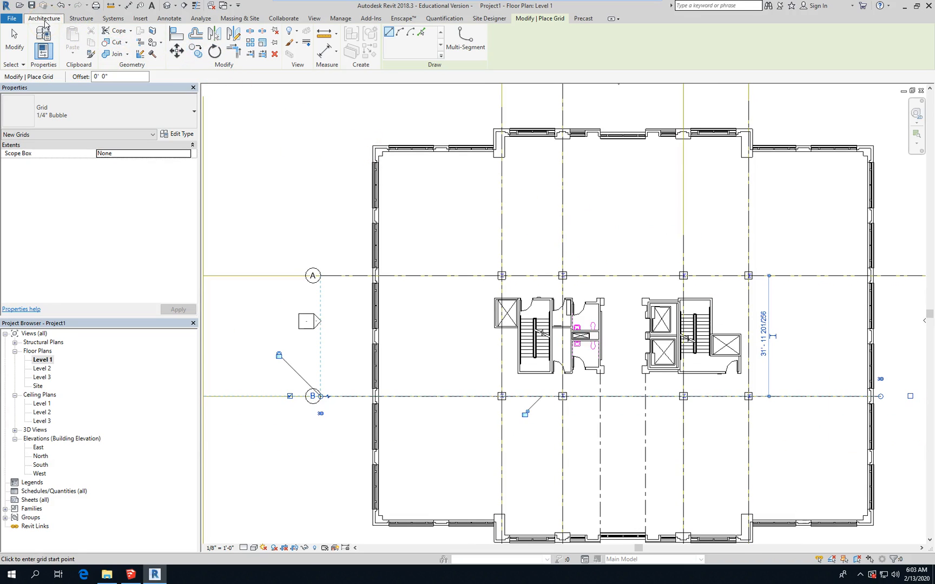
click(48, 22)
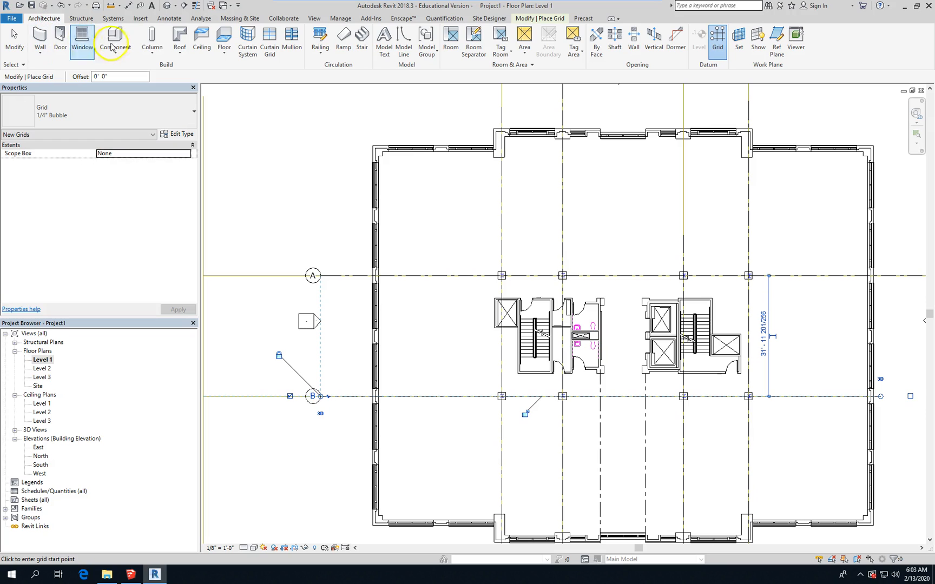
click(150, 56)
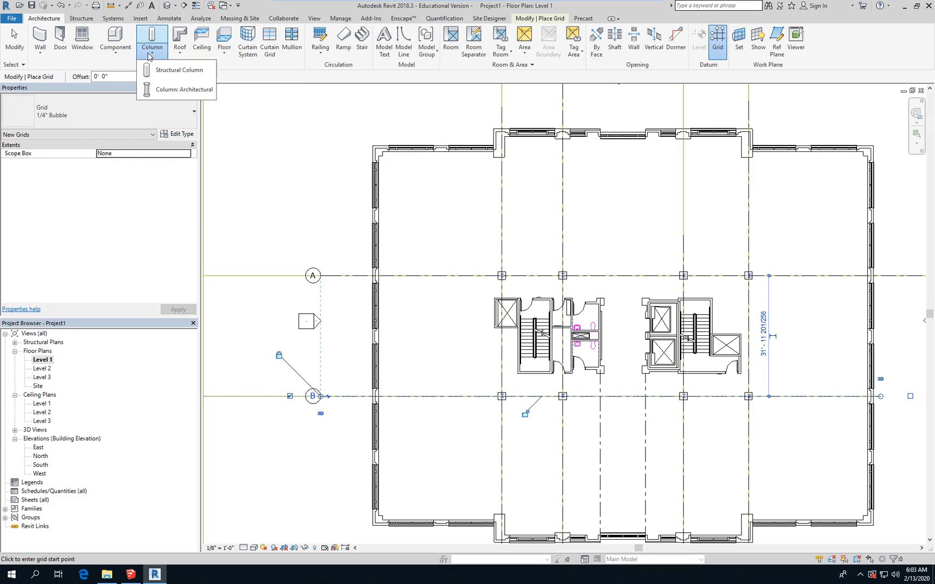
click(175, 93)
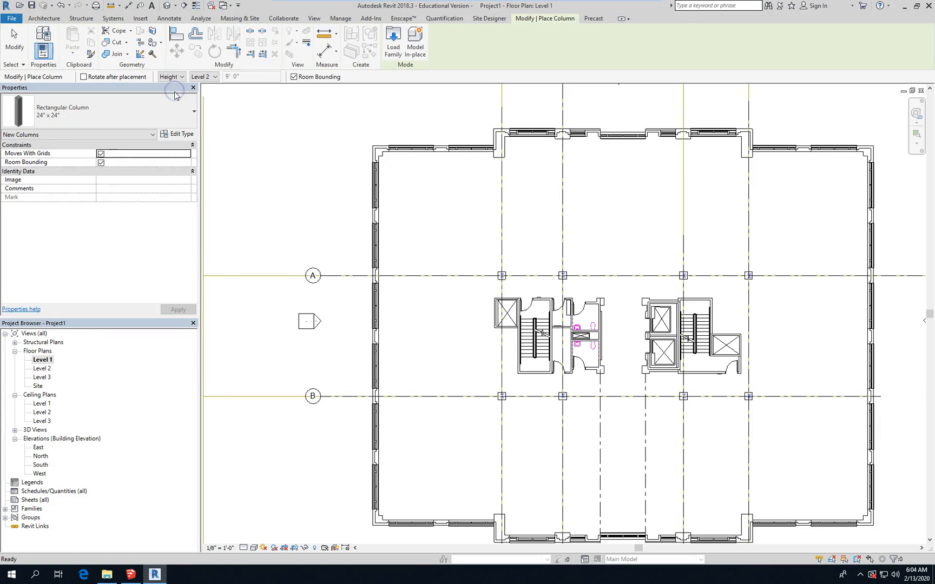
scroll(290, 241, up, 1)
scroll(493, 268, up, 1)
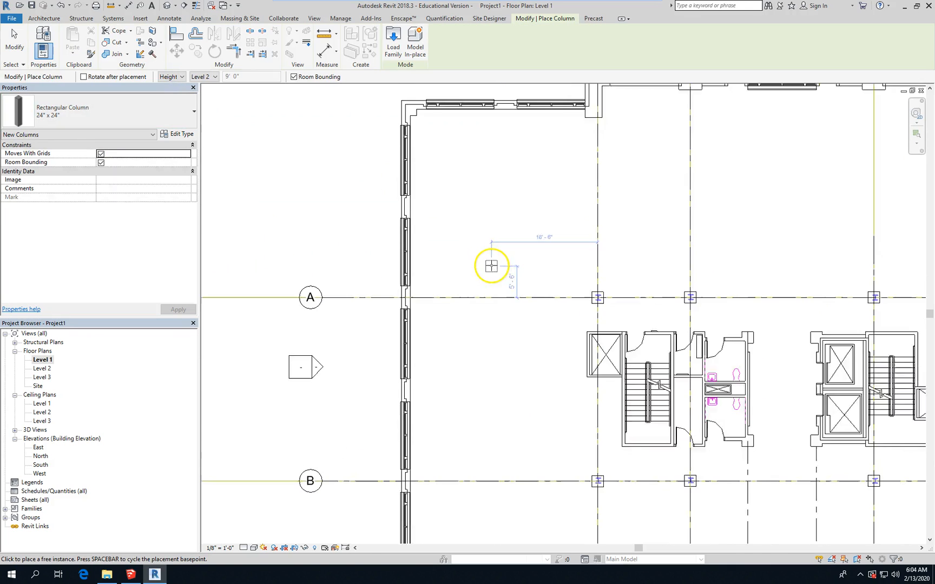
scroll(347, 248, up, 1)
scroll(630, 306, up, 2)
scroll(671, 294, up, 2)
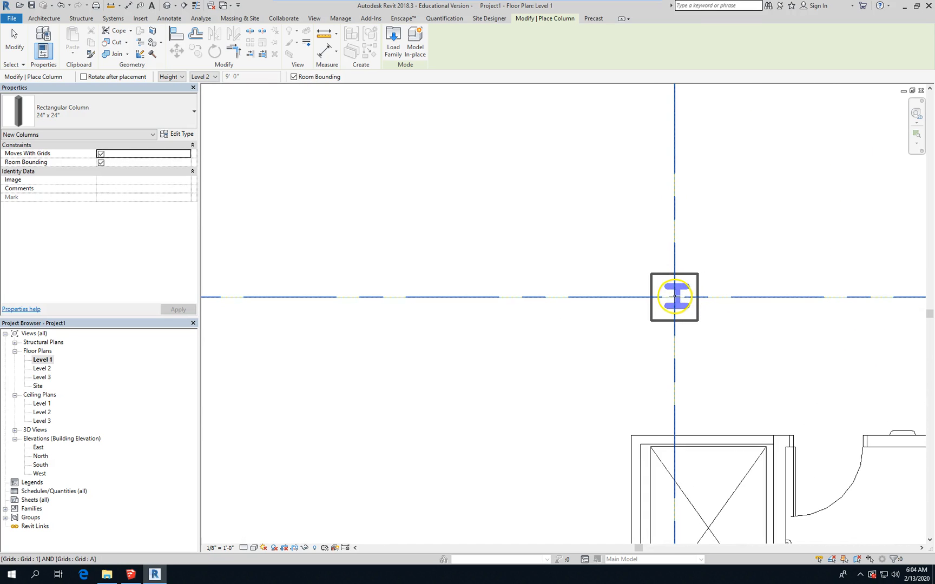
click(659, 295)
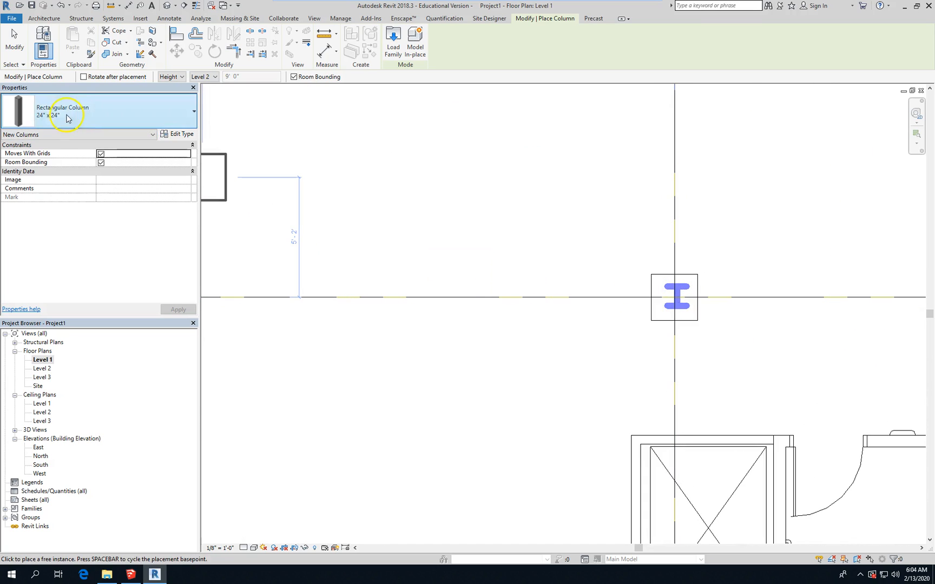
click(15, 37)
Place a trial 24" x 24" architectural column 9' west of grid 1 and 7' north of grid A.
scroll(425, 156, down, 3)
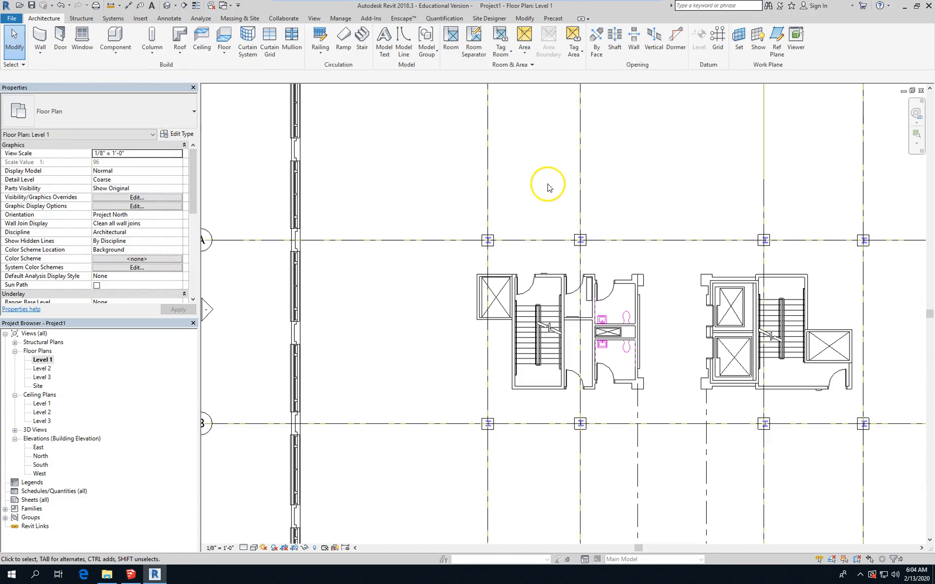
scroll(509, 200, down, 1)
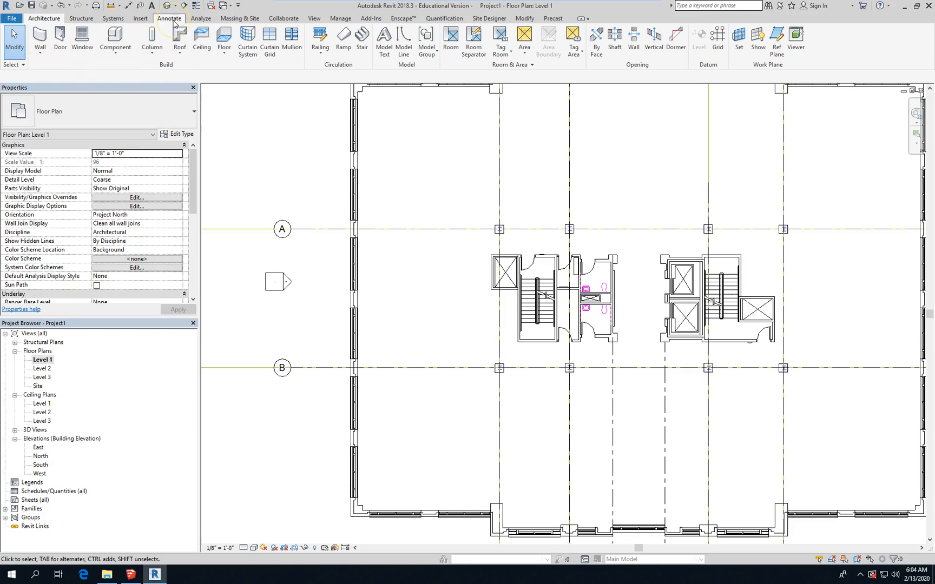
click(155, 60)
click(157, 90)
scroll(489, 210, up, 1)
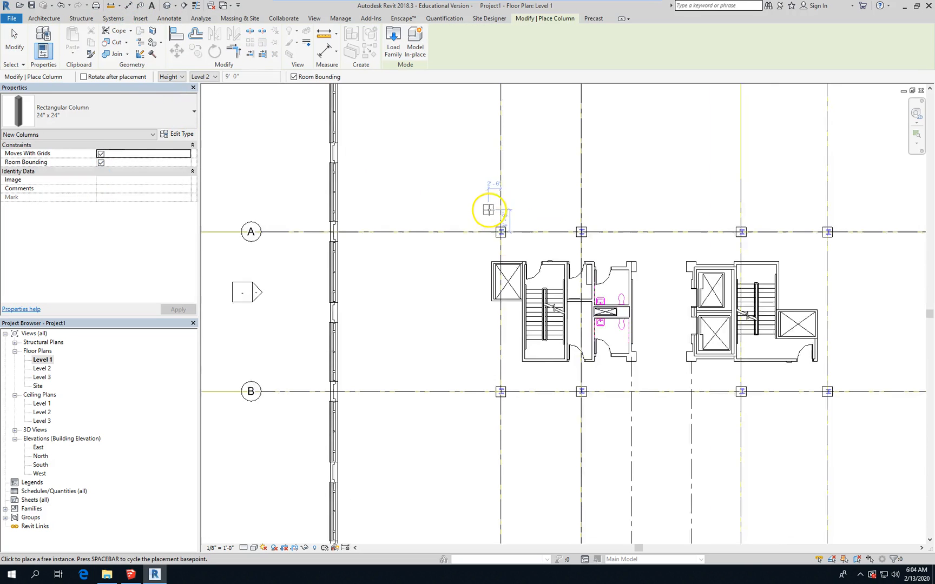
scroll(486, 223, up, 2)
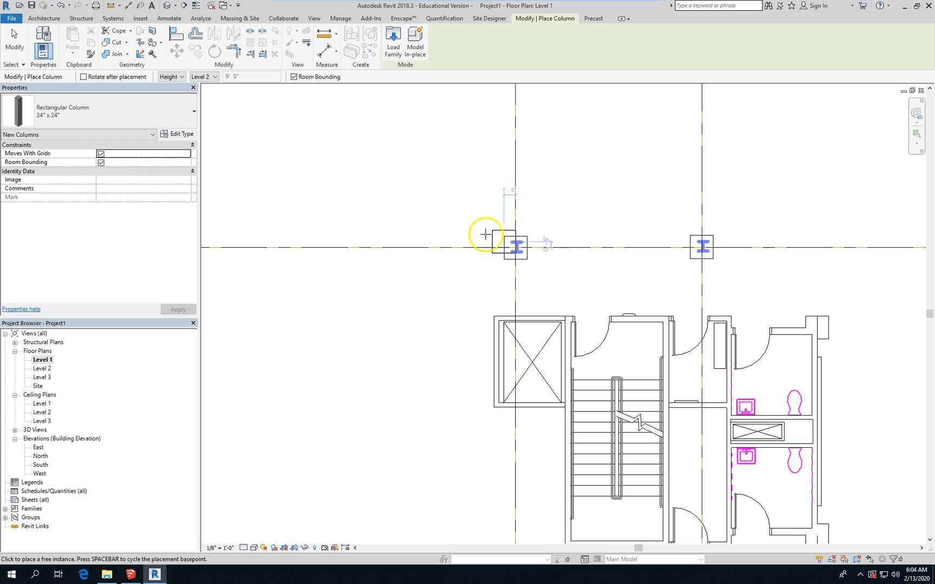
click(412, 167)
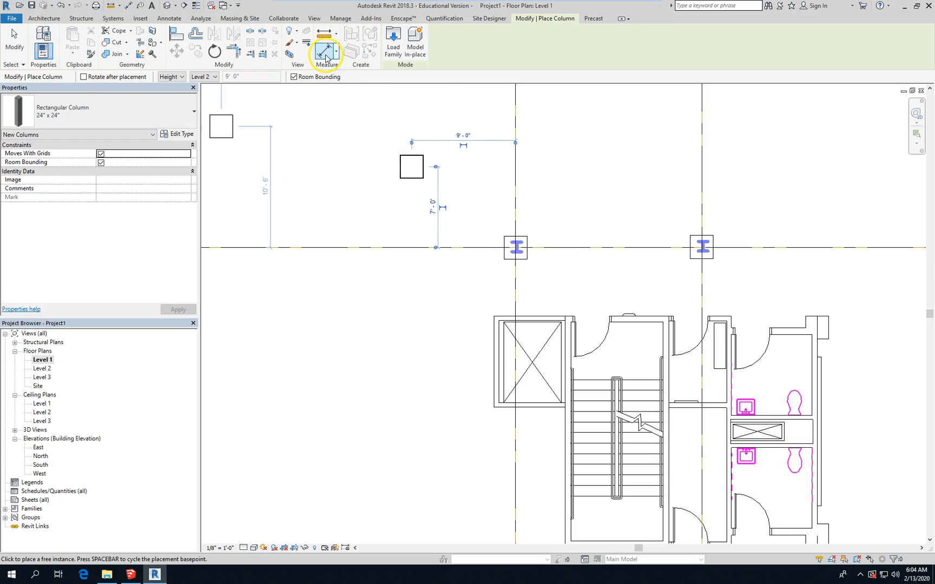
Delete the trial column in the 3D view and return to the Level 1 floor plan.
click(169, 6)
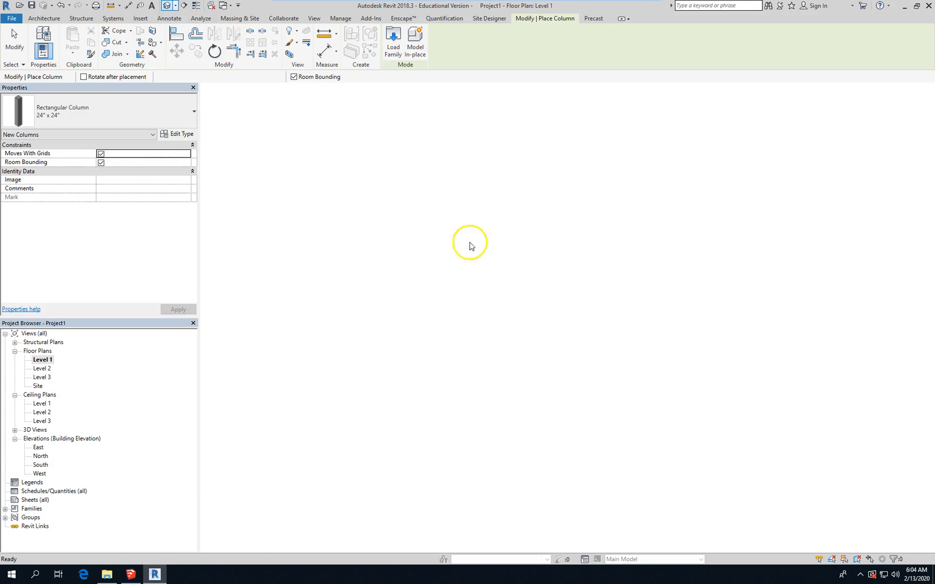
scroll(480, 249, up, 2)
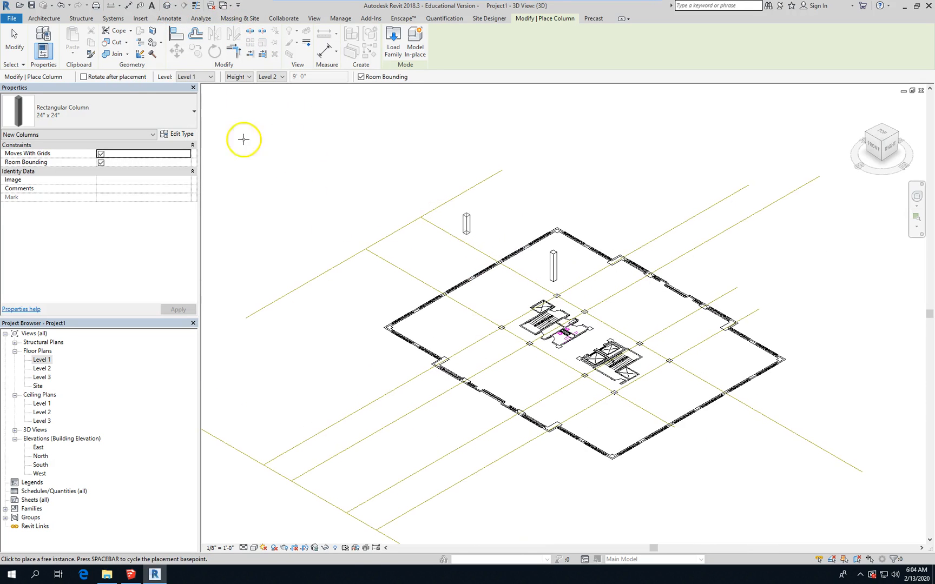
click(15, 32)
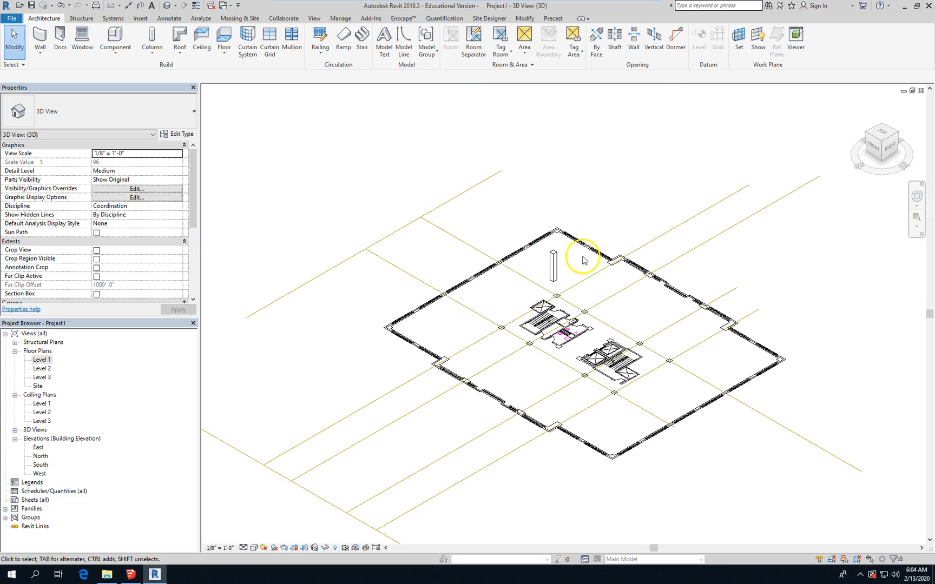
click(553, 266)
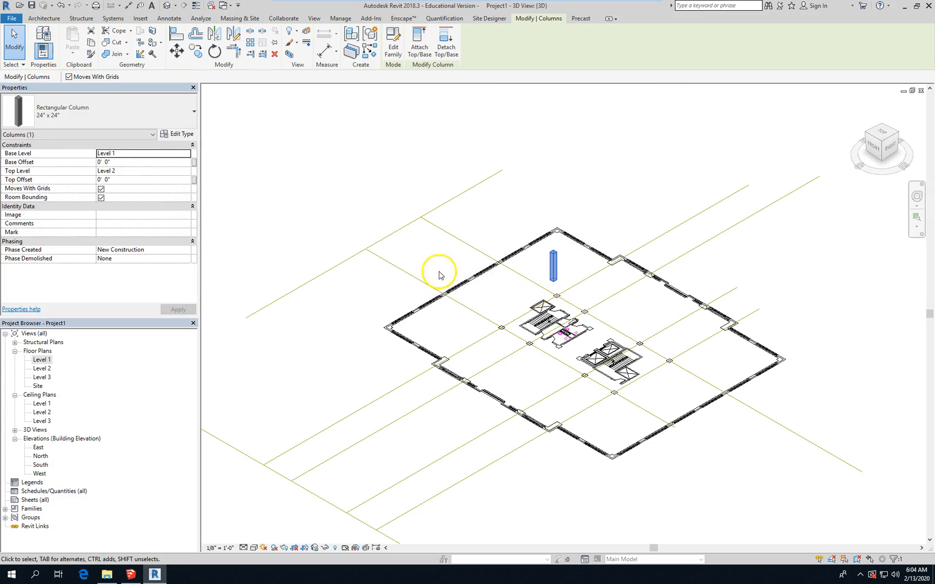
scroll(567, 295, up, 2)
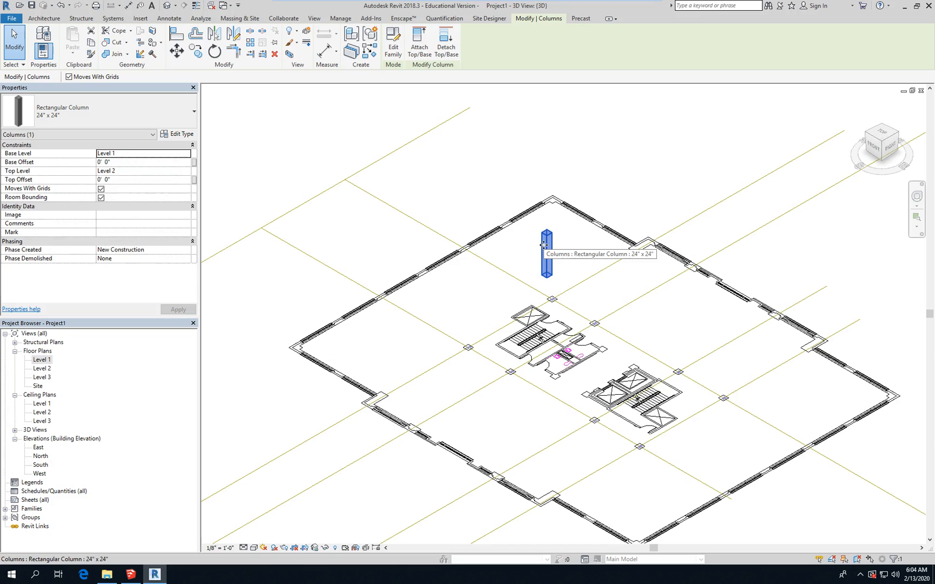
key(Delete)
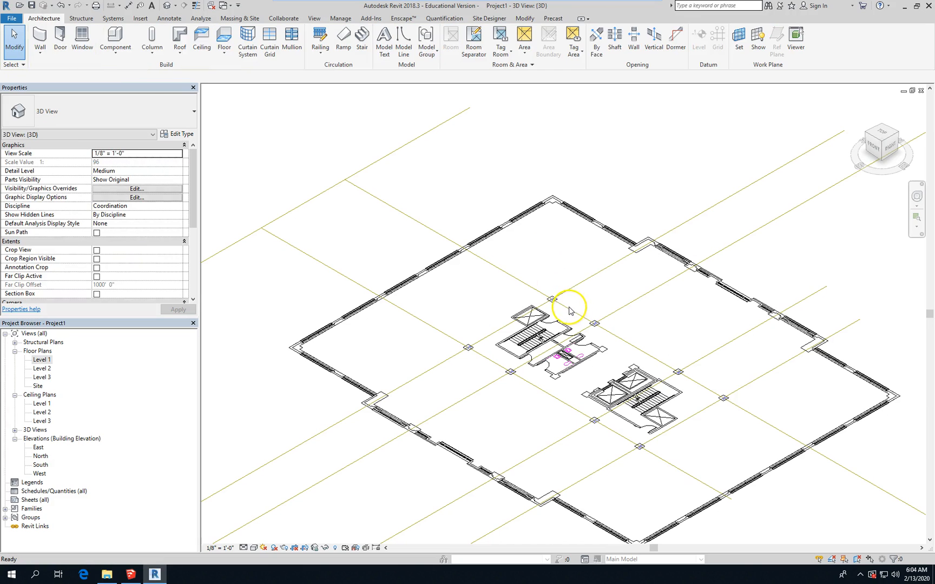
key(ctrl+Tab)
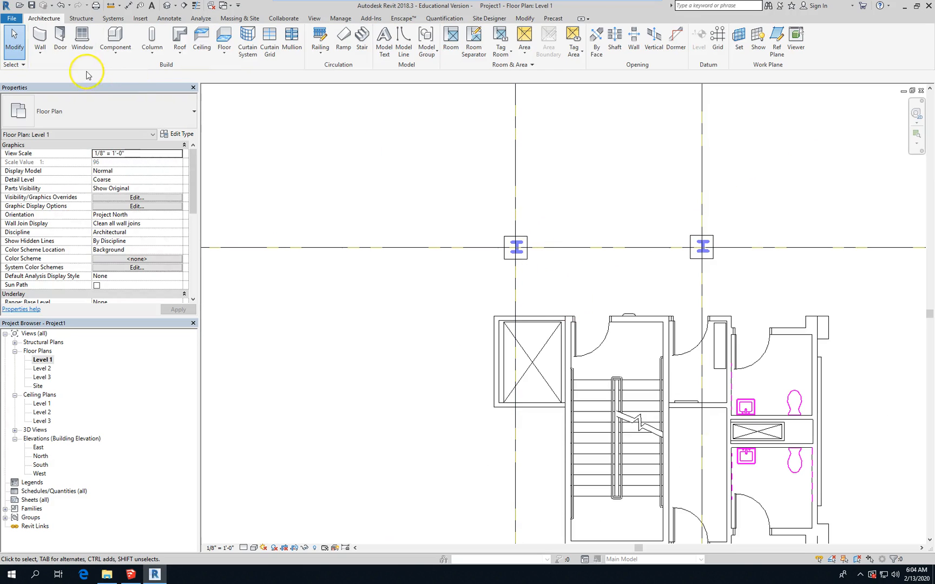
Place 24" x 24" architectural columns where grid A crosses grids 1 and 2.
click(152, 53)
click(155, 92)
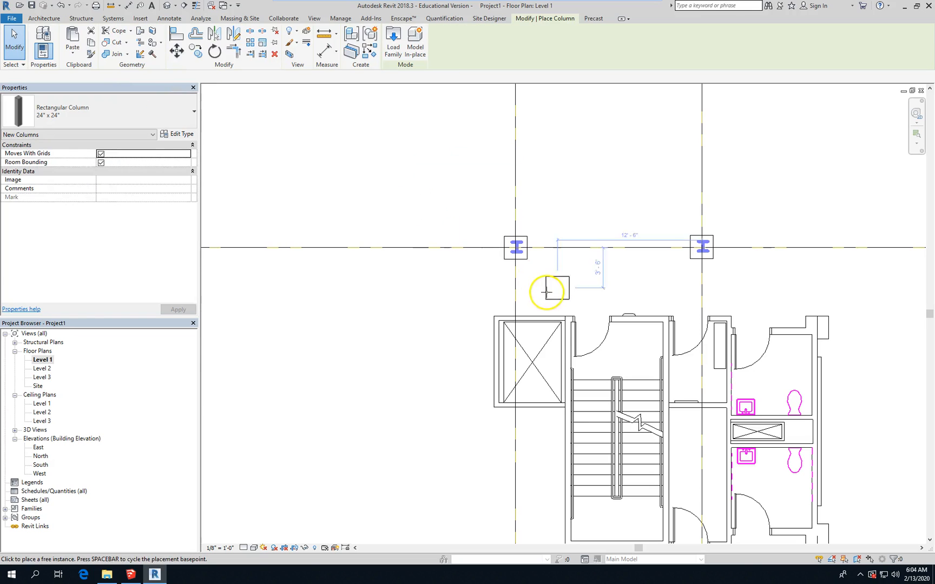
click(701, 247)
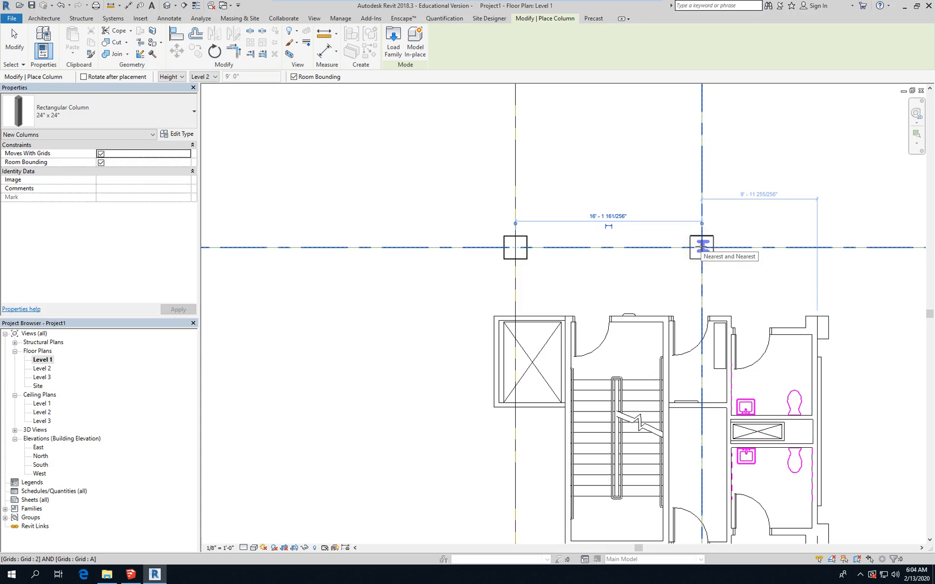
scroll(564, 175, down, 5)
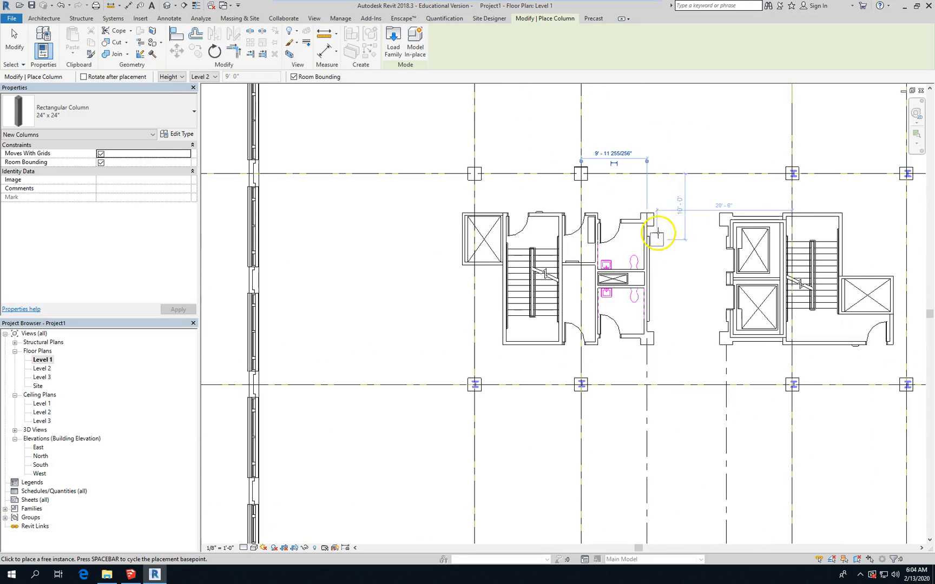
Place four 24" x 24" columns over the central lobby's corner columns, north and south on grids 3 and 4.
scroll(658, 234, up, 3)
click(647, 220)
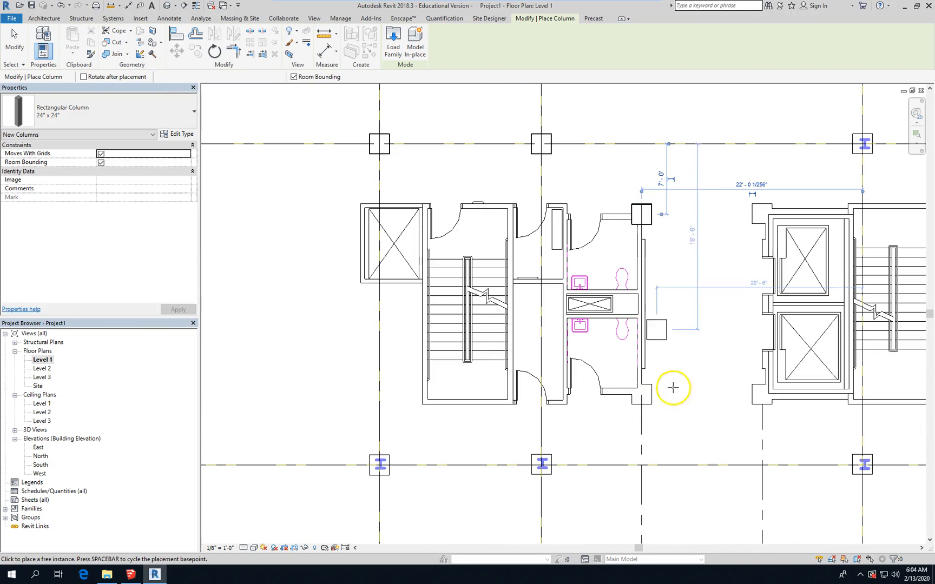
click(643, 396)
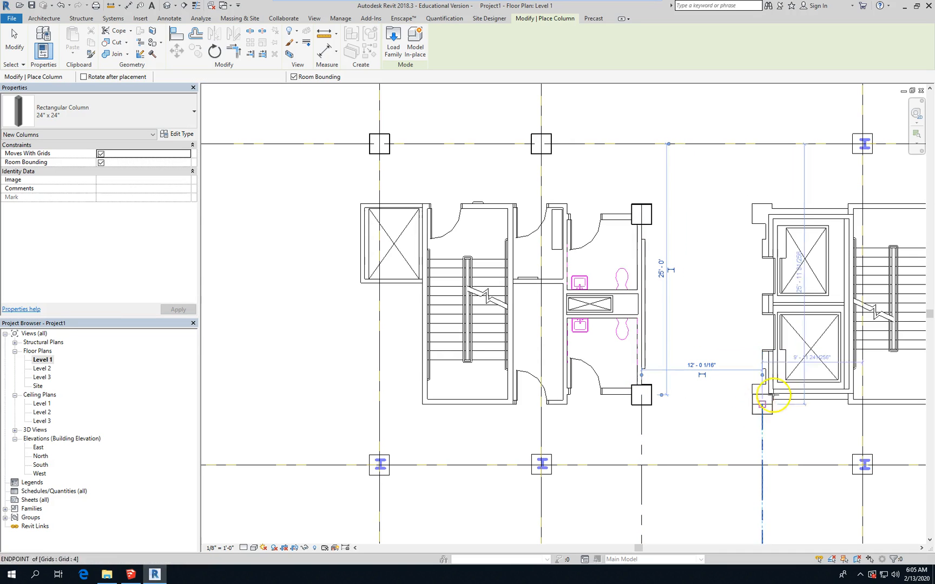
scroll(687, 420, up, 4)
scroll(637, 416, down, 2)
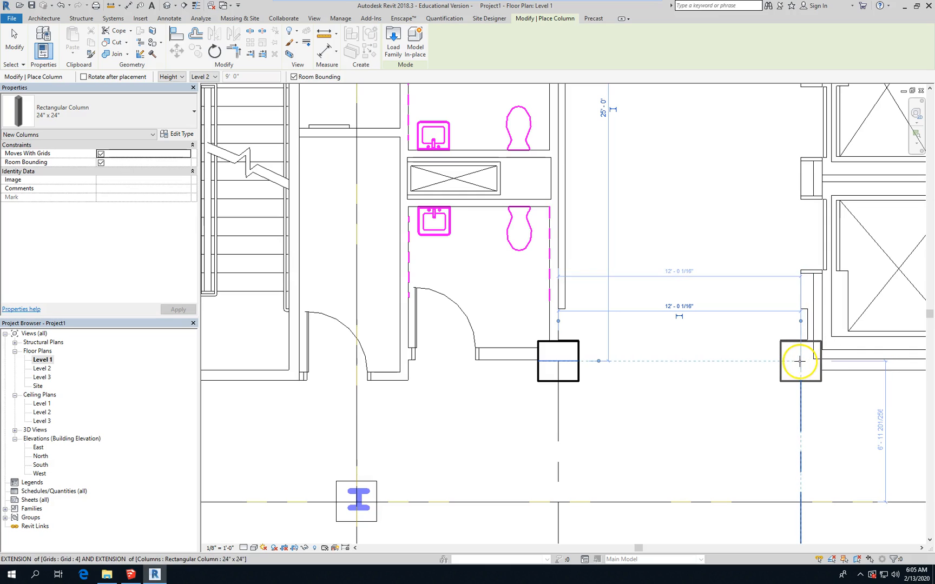
click(799, 361)
scroll(641, 365, down, 3)
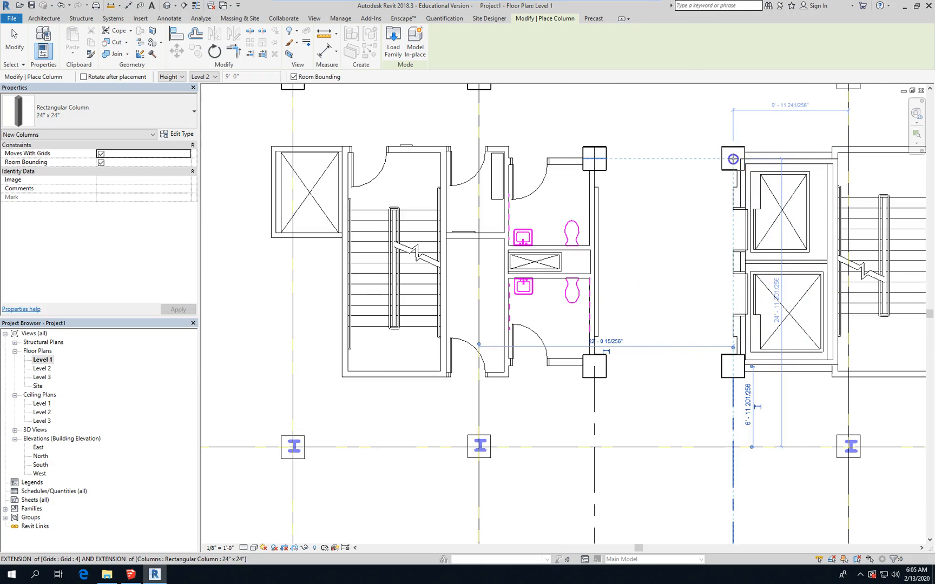
click(733, 158)
Place 24" x 24" columns where grid B crosses grids 1 and 2.
scroll(689, 172, down, 5)
scroll(509, 351, up, 2)
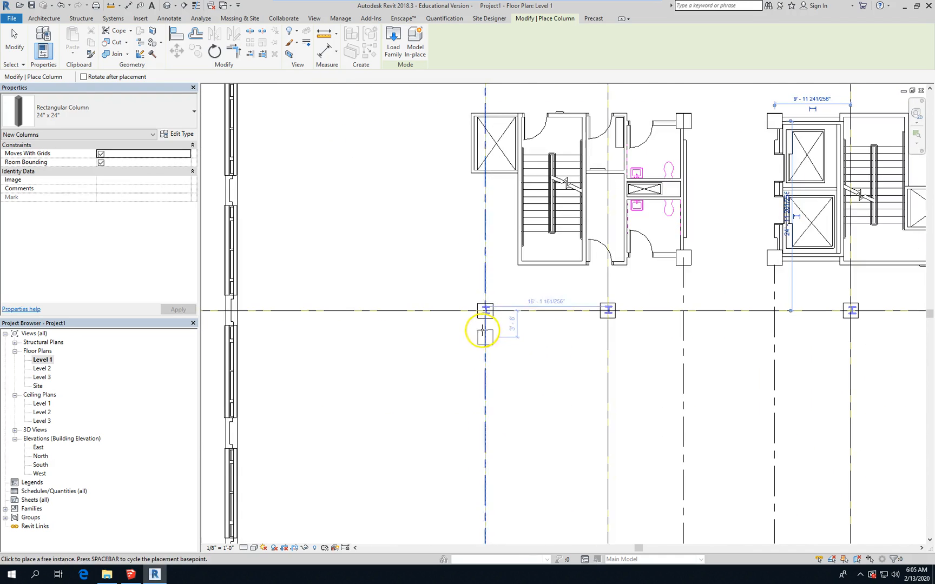
scroll(482, 329, up, 2)
click(578, 309)
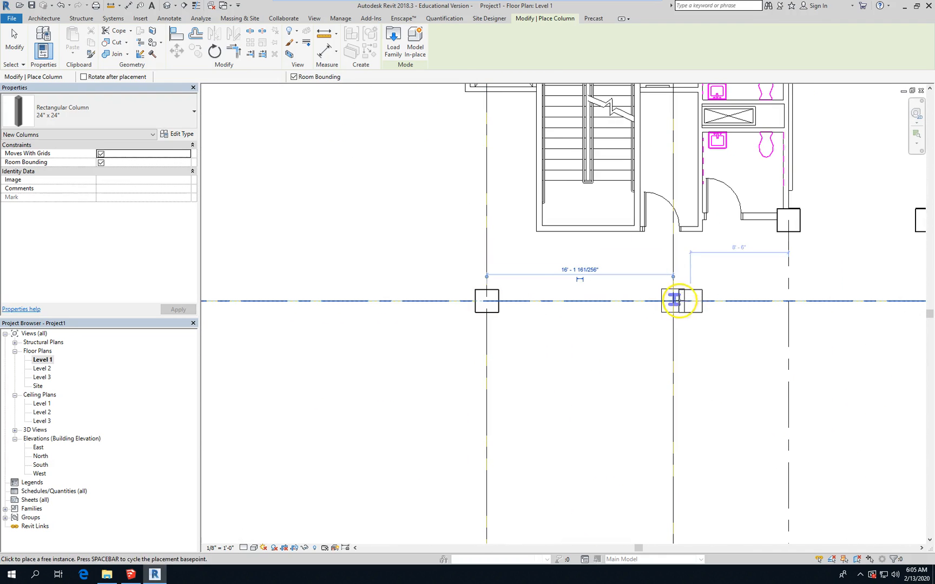
click(656, 300)
scroll(331, 299, down, 4)
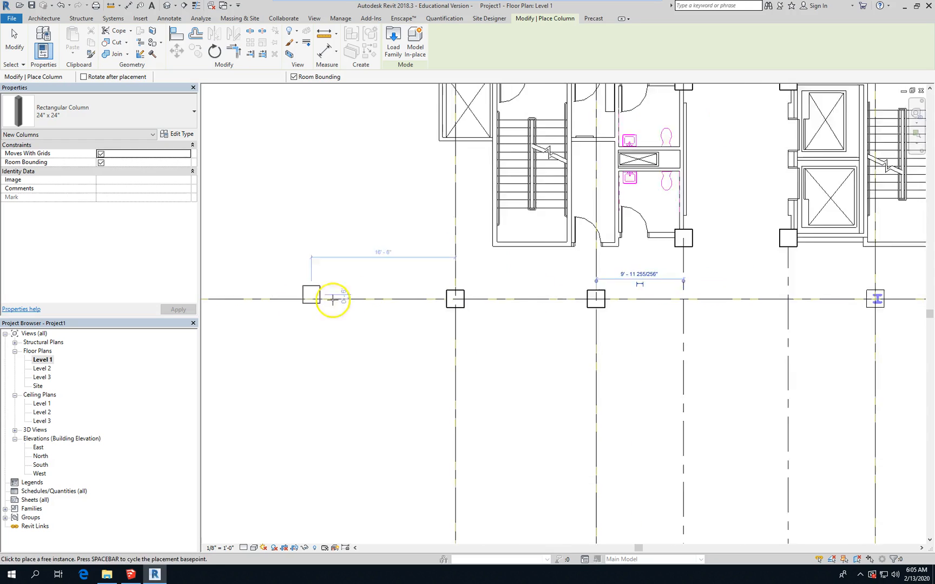
Place 24" x 24" columns where grid B crosses grids 5 and 6, and end column placement.
scroll(760, 301, up, 3)
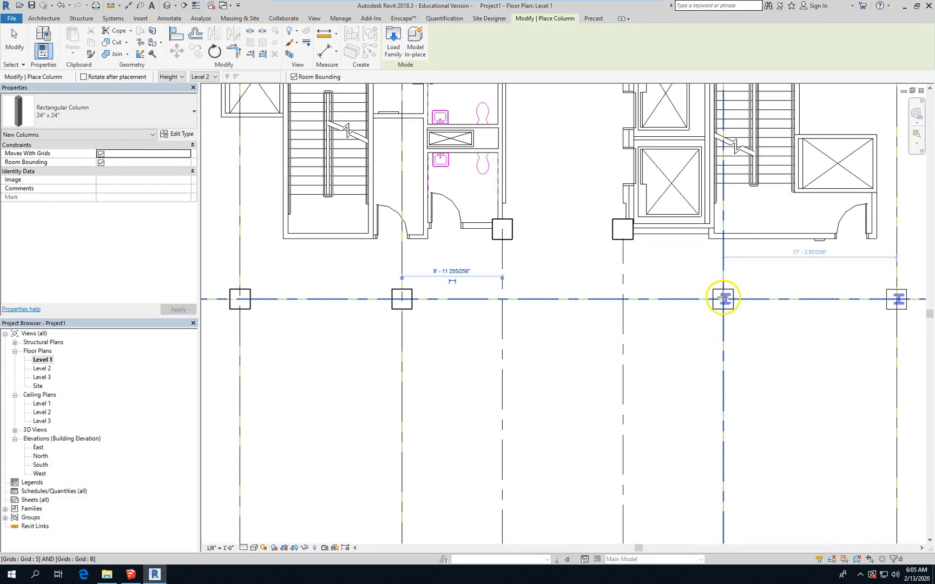
click(721, 298)
scroll(716, 311, down, 3)
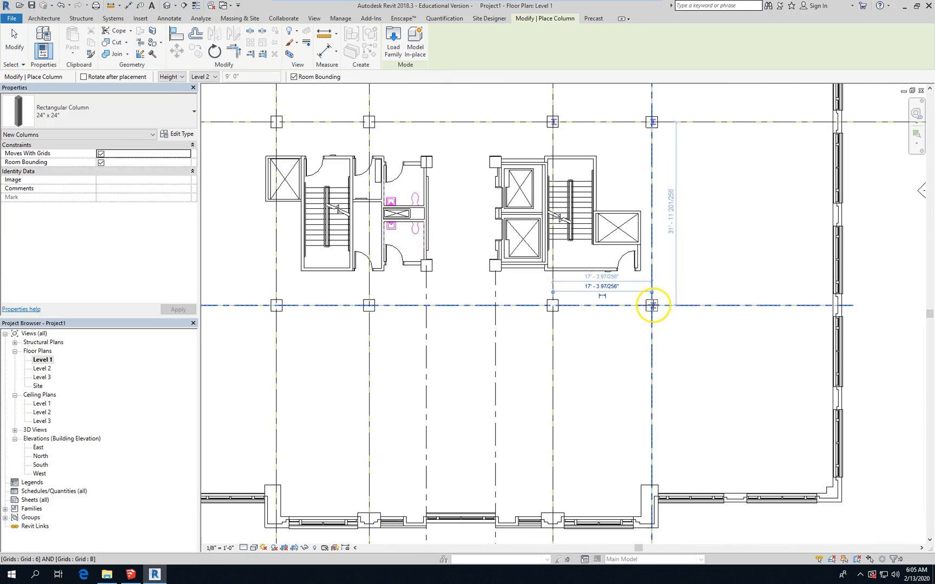
click(653, 305)
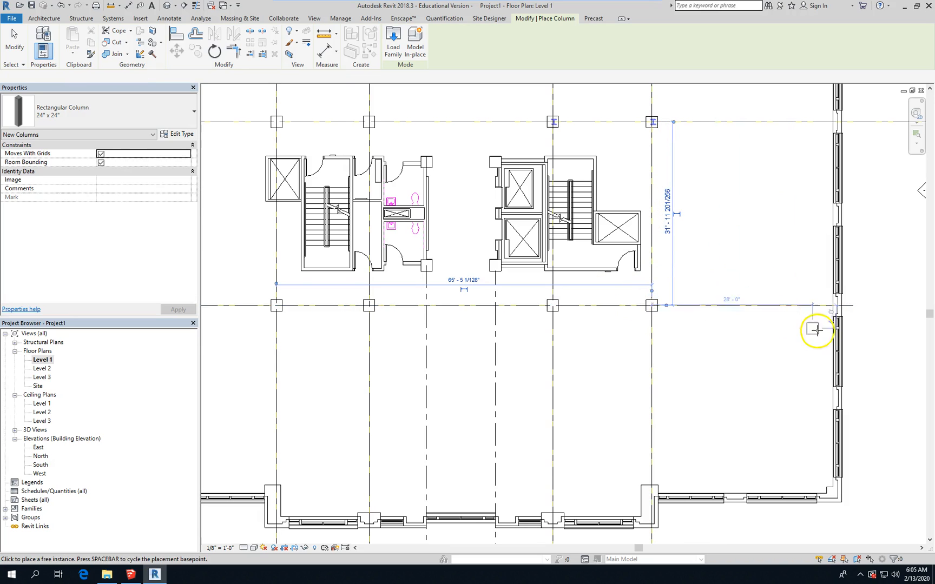
scroll(738, 377, down, 2)
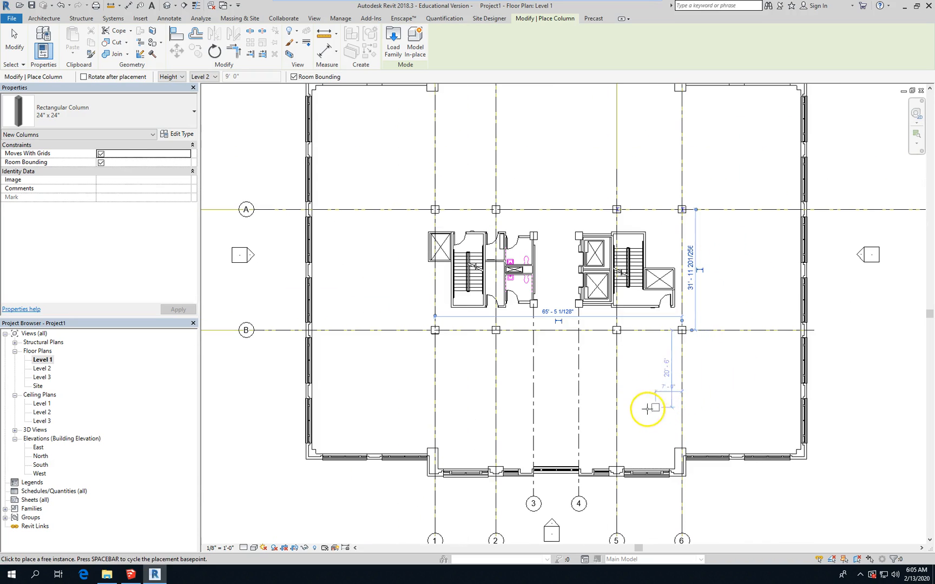
scroll(507, 442, down, 2)
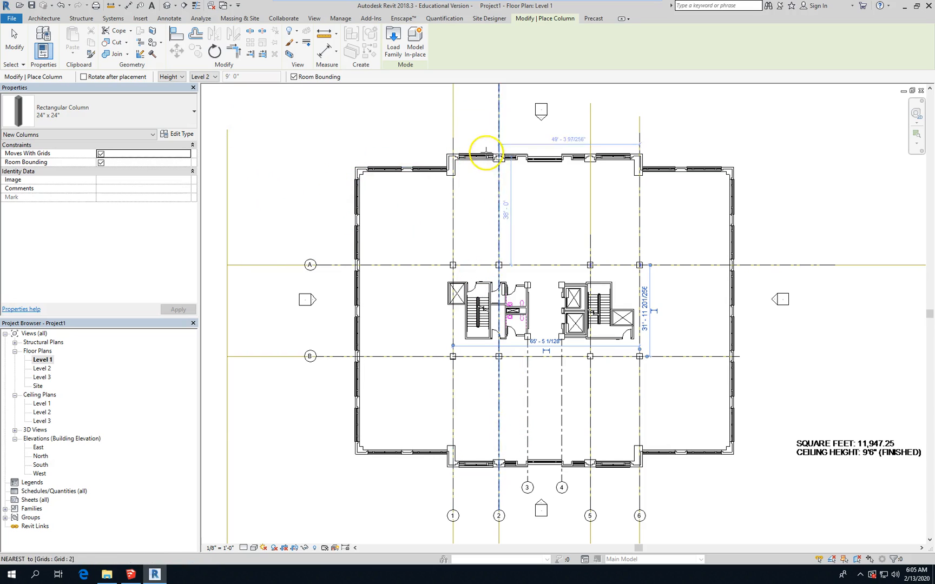
click(15, 37)
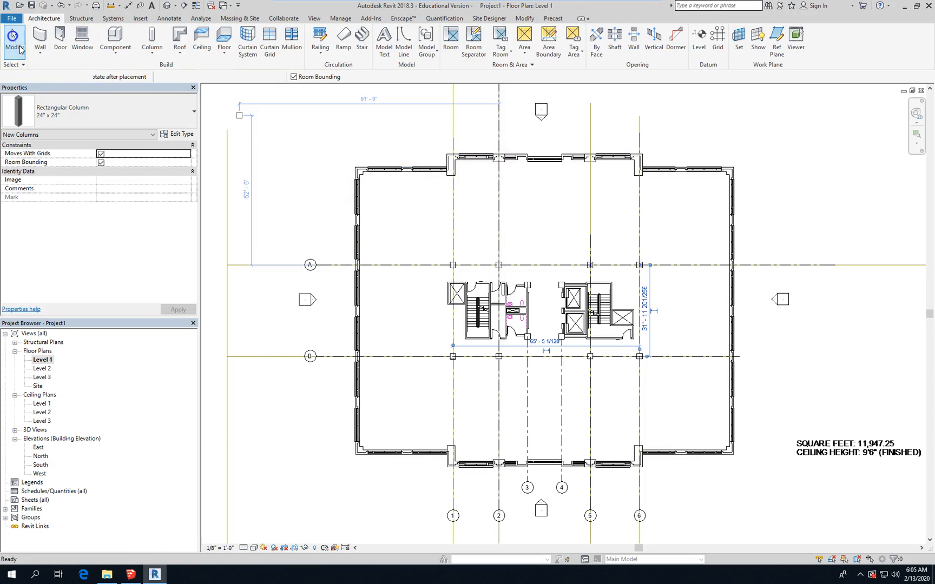
Draw a horizontal grid line along the main north wall from the northeast corner to west of the building, ending level with grid A.
scroll(382, 232, up, 2)
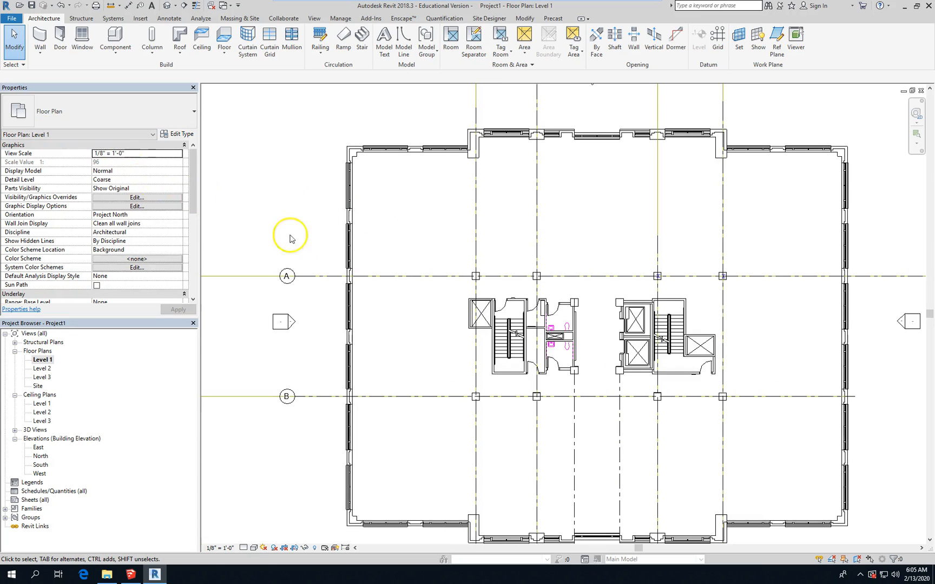
scroll(382, 328, down, 1)
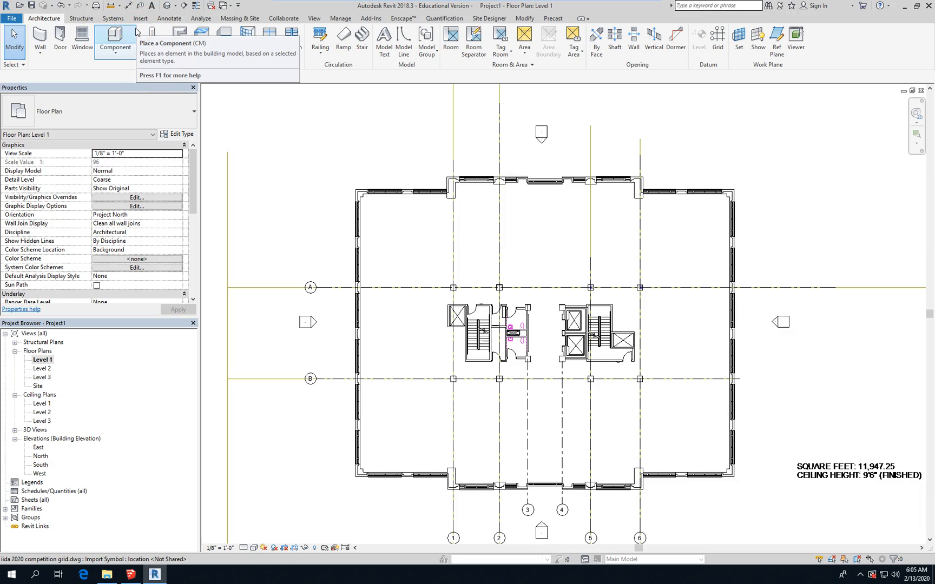
click(719, 39)
scroll(738, 188, up, 5)
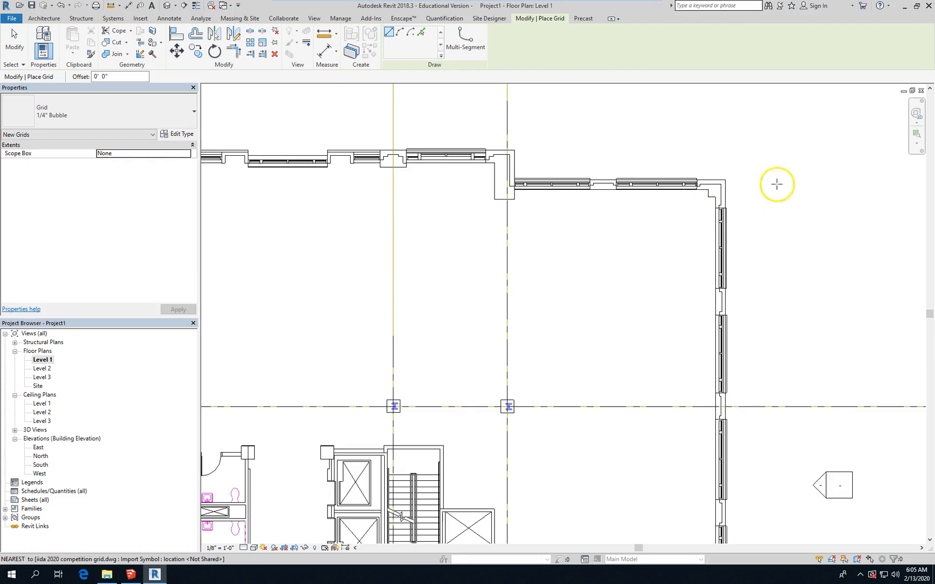
scroll(815, 184, down, 2)
scroll(752, 189, up, 2)
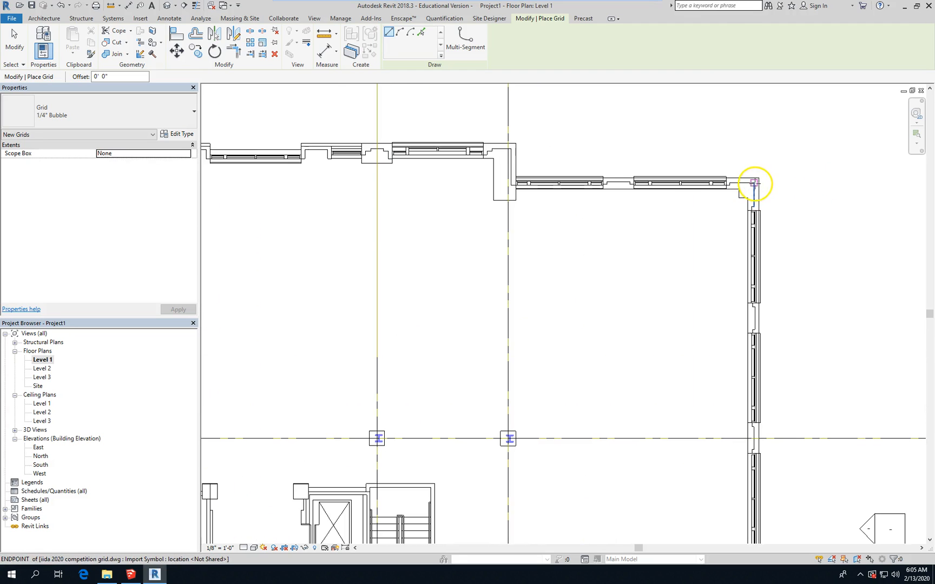
click(754, 183)
scroll(901, 182, down, 5)
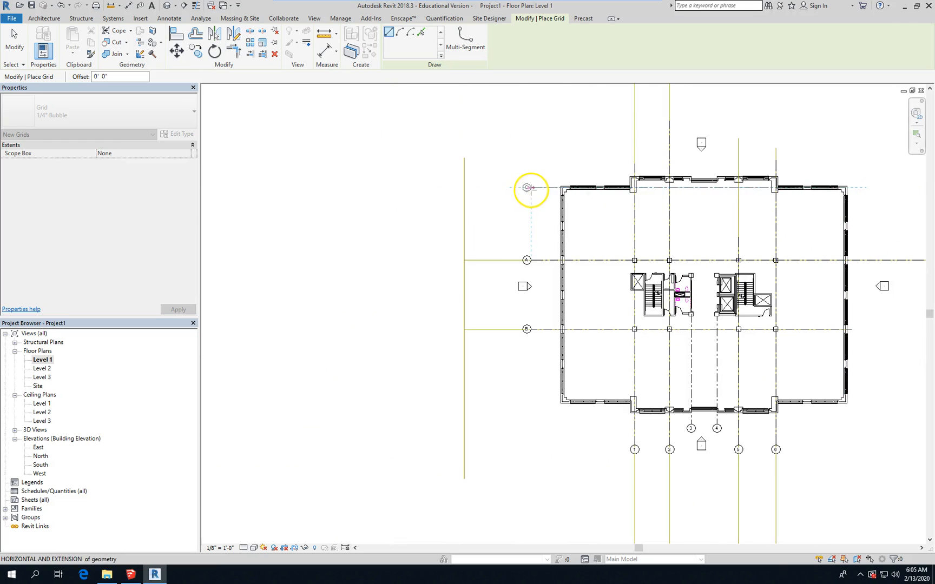
click(532, 189)
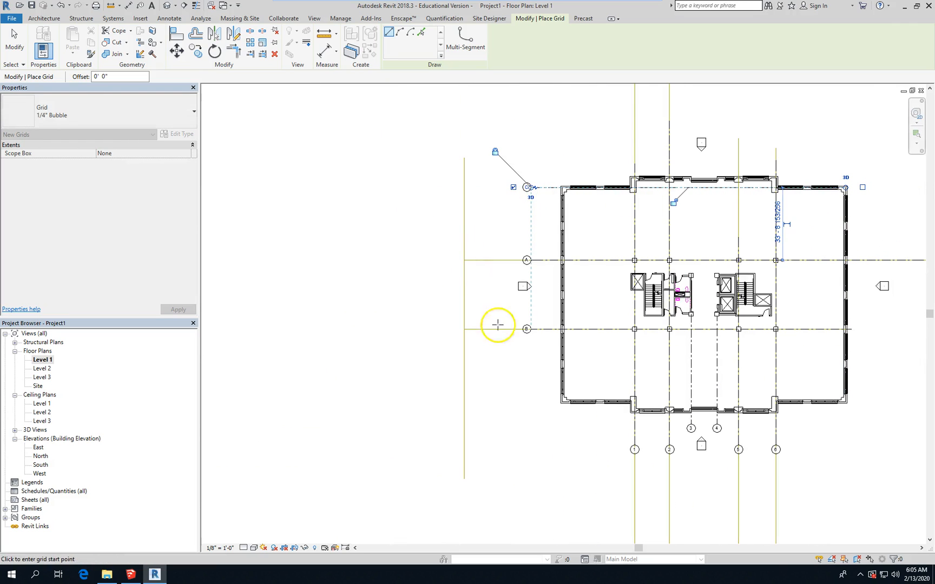
Draw a horizontal grid line along the main south wall from the southeast corner to west of the building, ending level with grid B.
scroll(838, 403, up, 5)
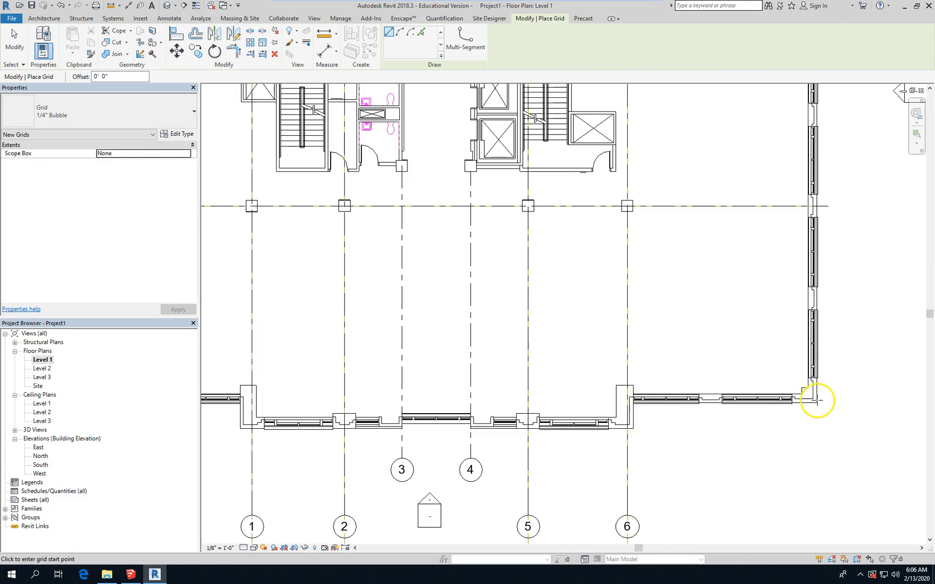
click(844, 399)
scroll(857, 394, down, 2)
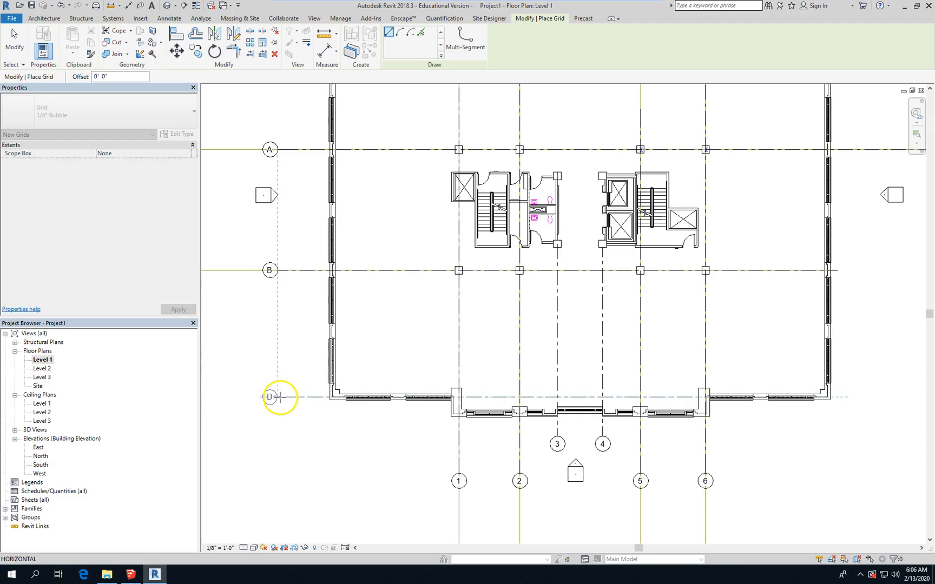
click(280, 397)
Draw a horizontal grid line along the projecting south bay's wall, from its east corner near grid 6 to just west of grid 1.
scroll(582, 465, up, 2)
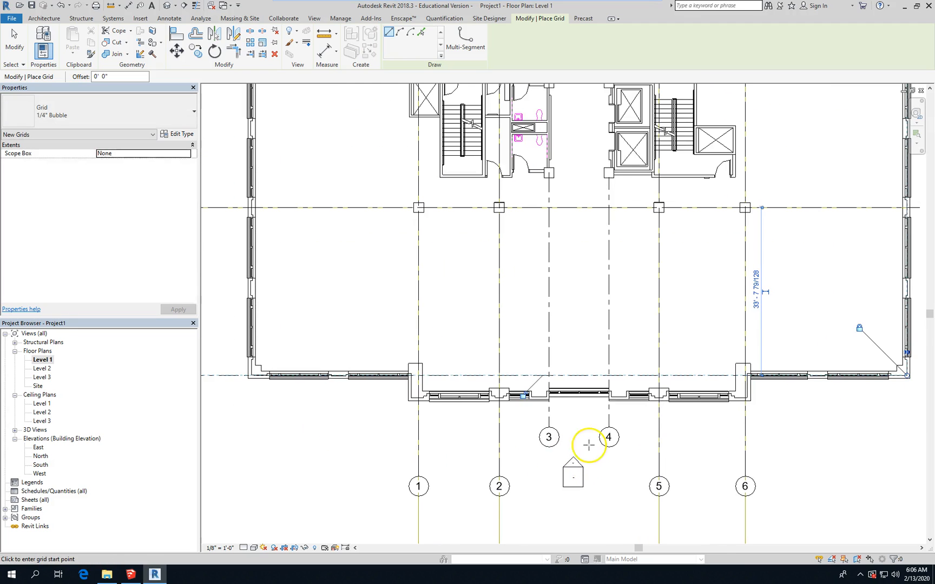
scroll(744, 408, up, 2)
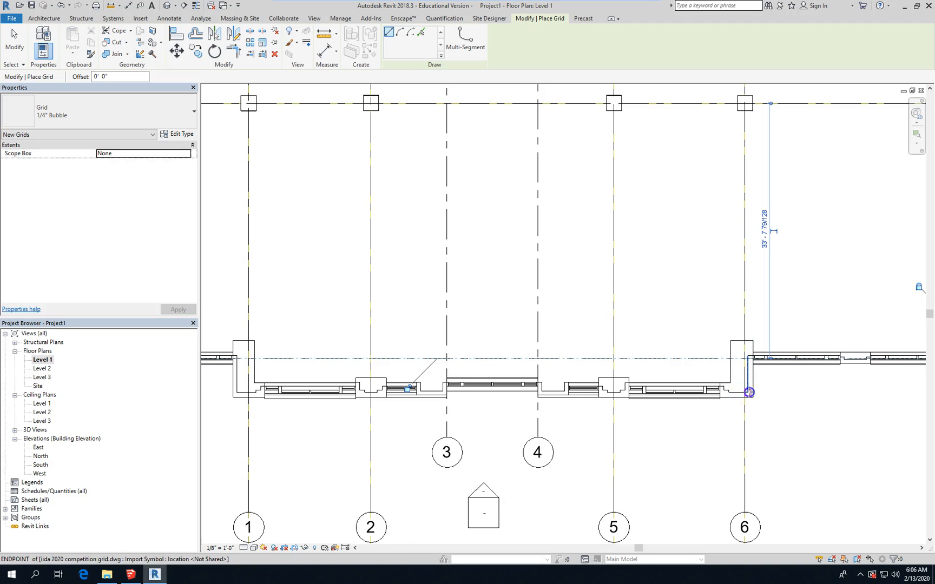
click(749, 392)
scroll(884, 387, down, 2)
click(369, 389)
Draw a horizontal grid line along the projecting north bay's wall, from near grid 6 to just west of grid 1.
scroll(465, 470, down, 3)
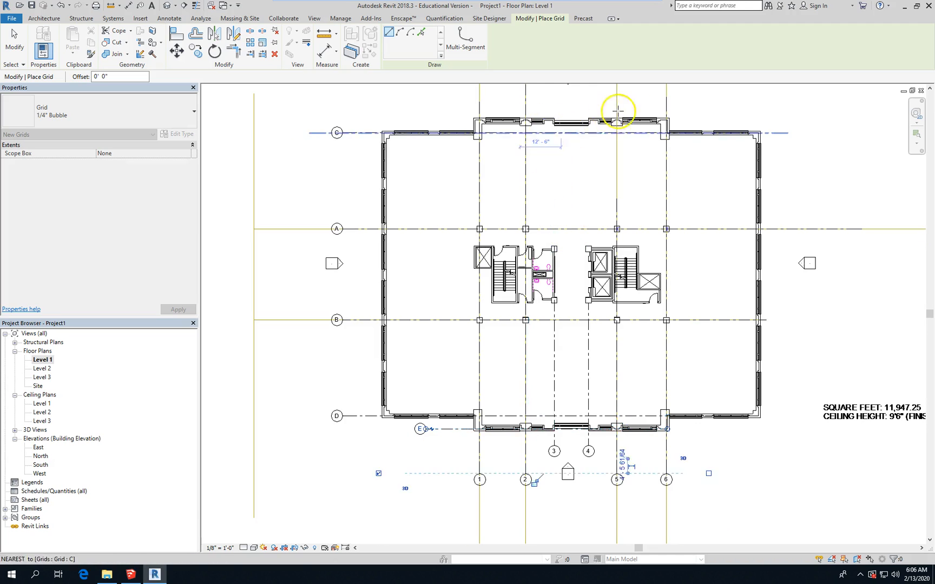
scroll(617, 110, up, 5)
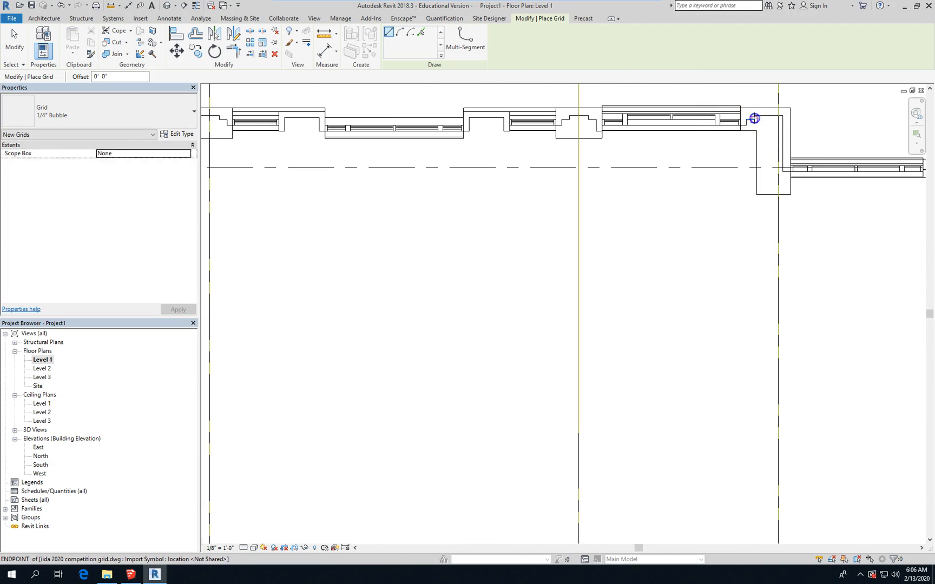
click(755, 118)
scroll(760, 130, down, 2)
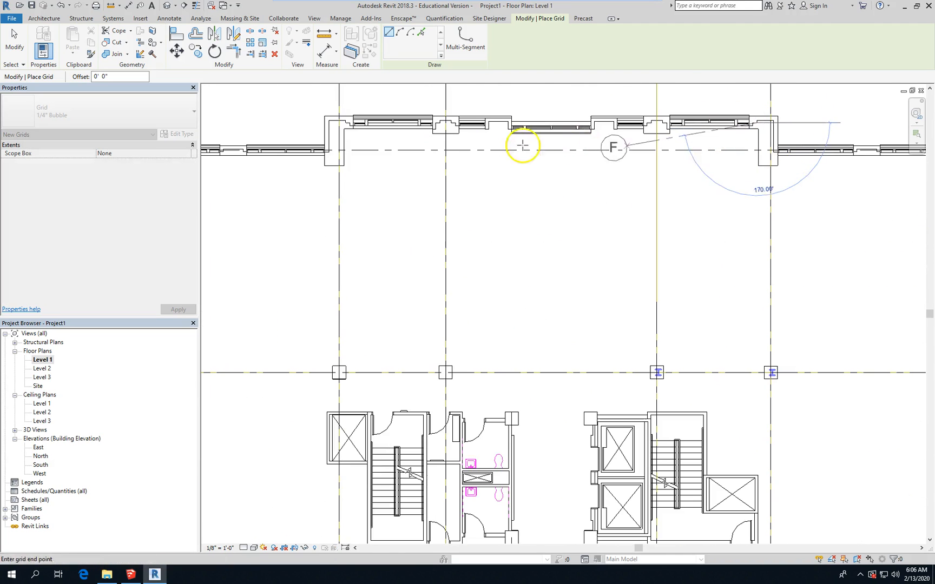
click(283, 126)
scroll(587, 288, down, 3)
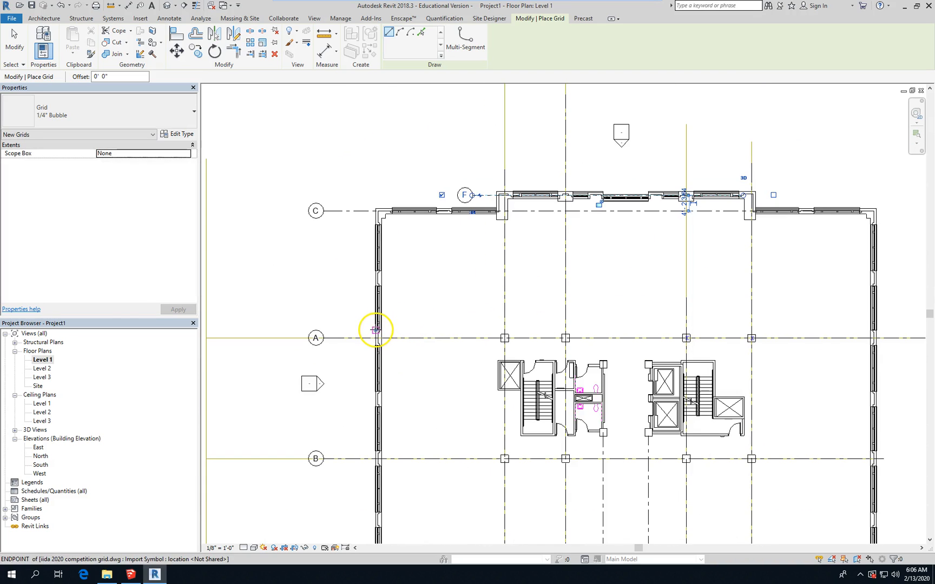
Draw a vertical grid line along the west wall from grid D to north of the building, and end grid placement.
scroll(492, 205, down, 2)
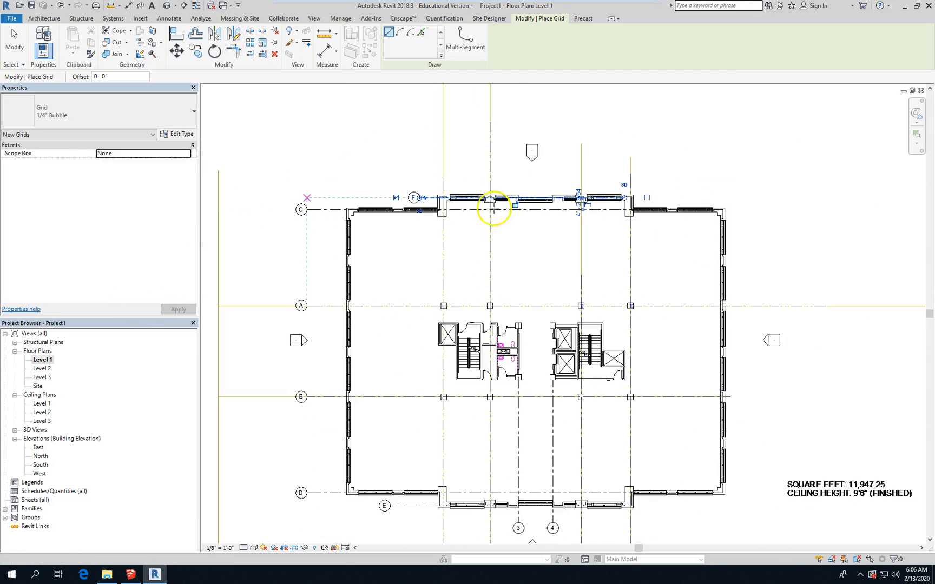
scroll(346, 495, up, 5)
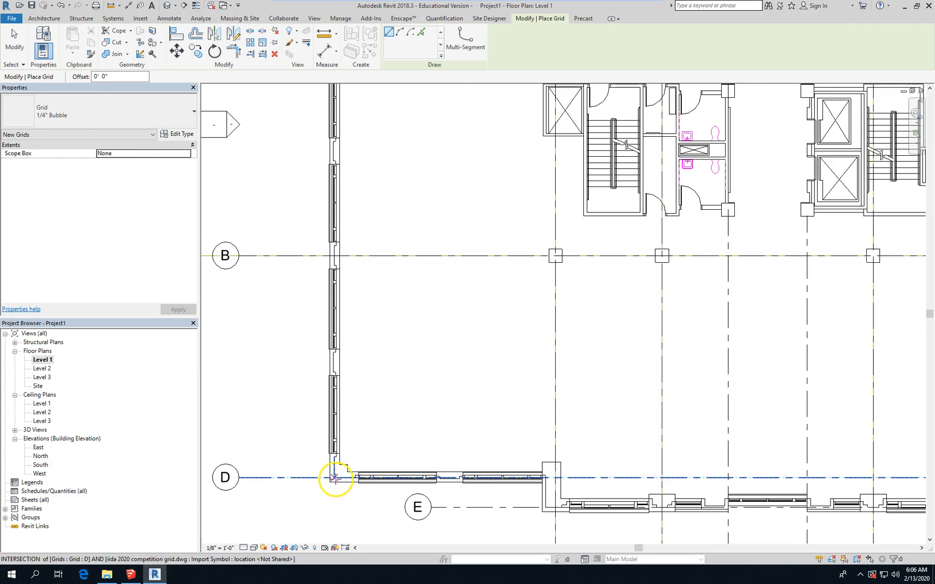
click(331, 478)
scroll(368, 530, down, 1)
scroll(355, 459, down, 4)
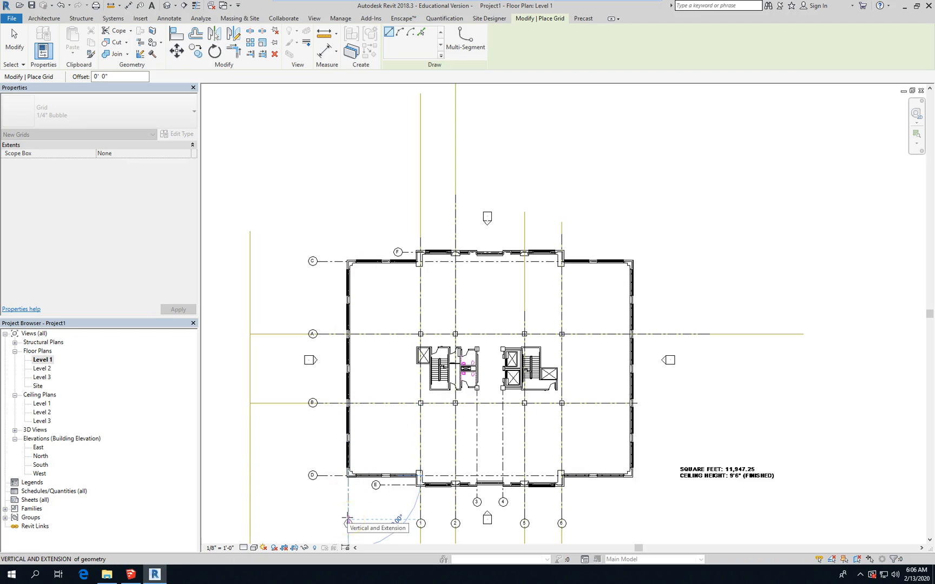
click(347, 220)
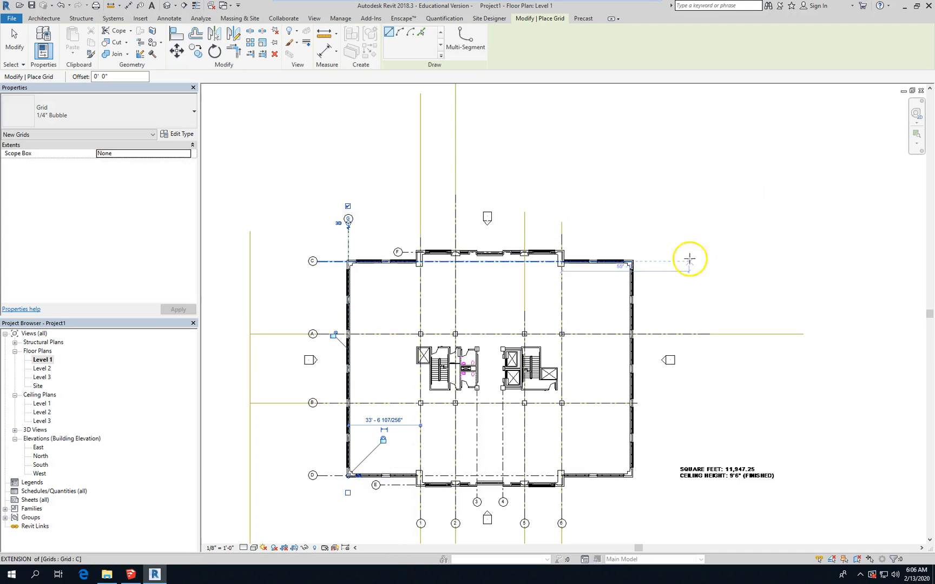
click(15, 34)
scroll(349, 222, up, 4)
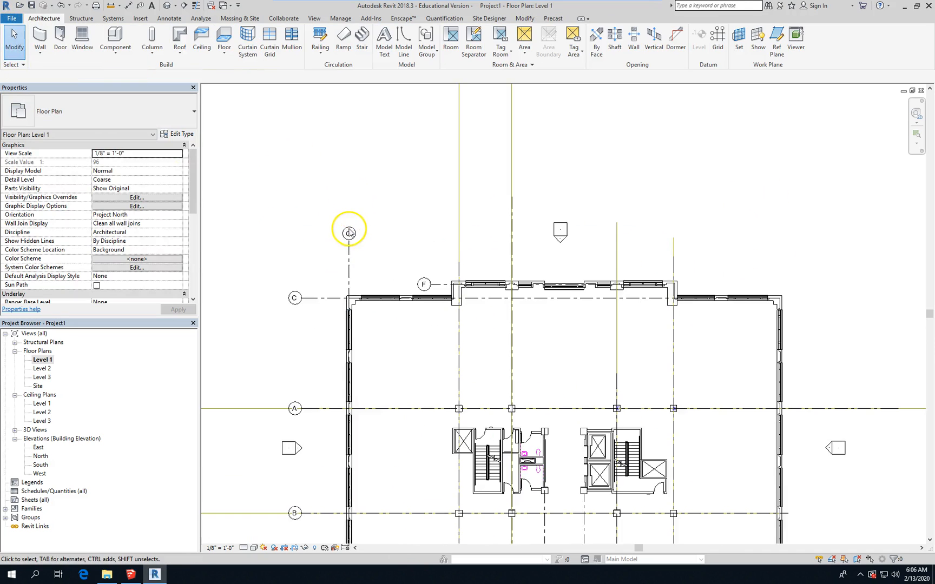
Rename the vertical grid line along the west wall as 7.
click(349, 235)
click(349, 235)
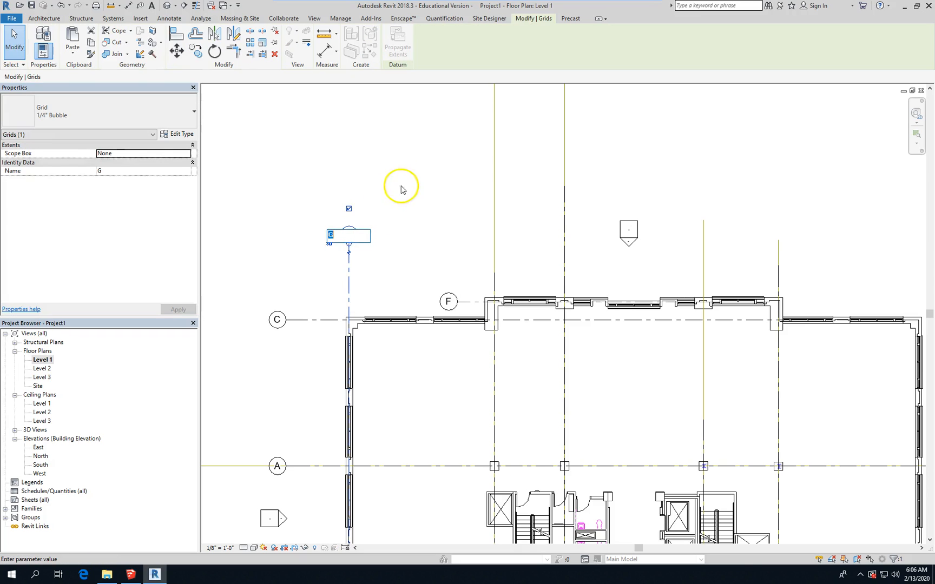
scroll(381, 202, down, 4)
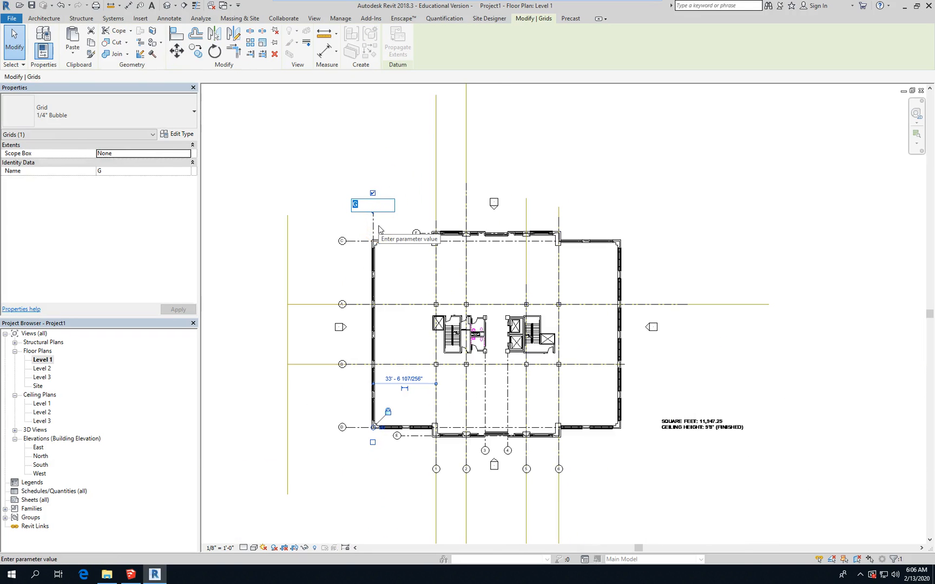
key(Return)
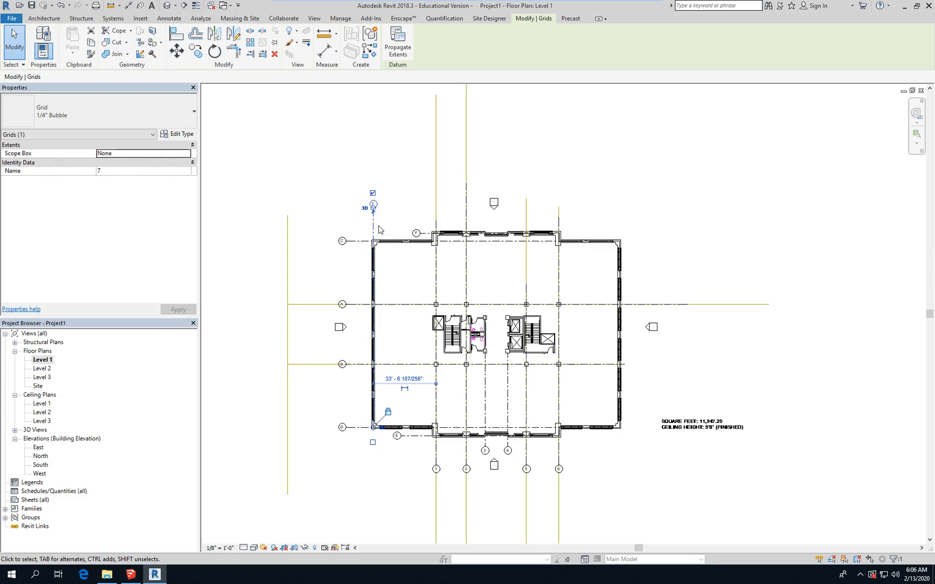
click(333, 213)
Extend grid 7 to south of the building, show its bubble at the south end and hide the north one.
click(372, 218)
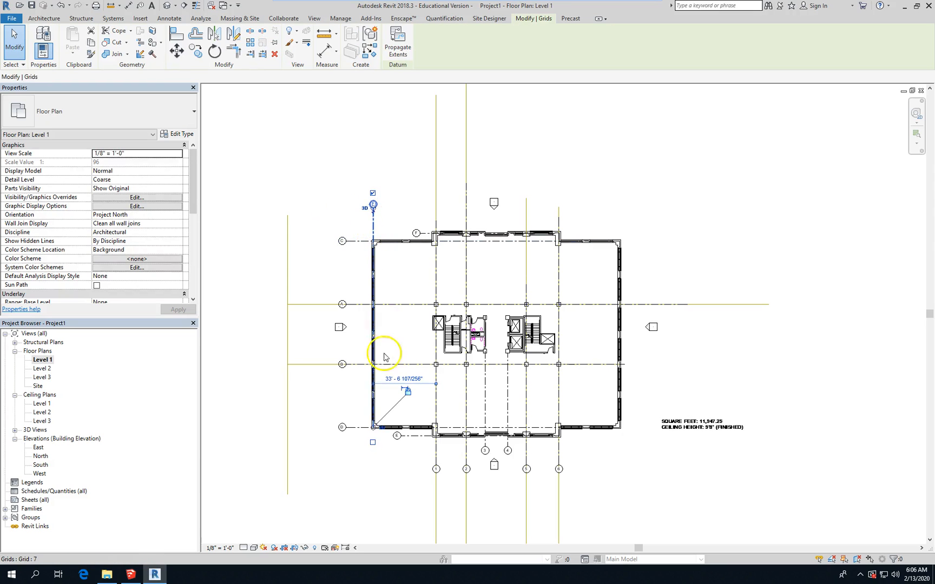
drag(373, 433, 373, 473)
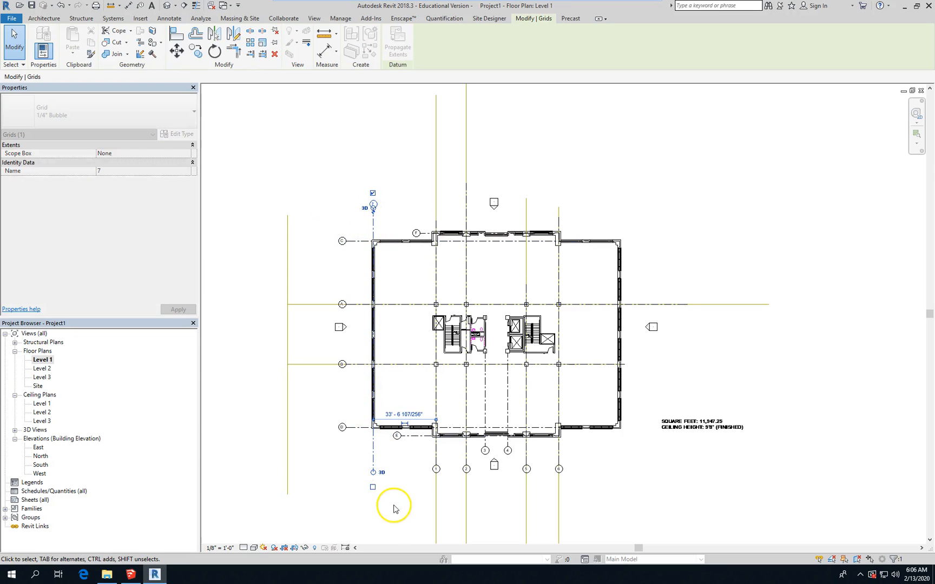
click(373, 495)
click(373, 464)
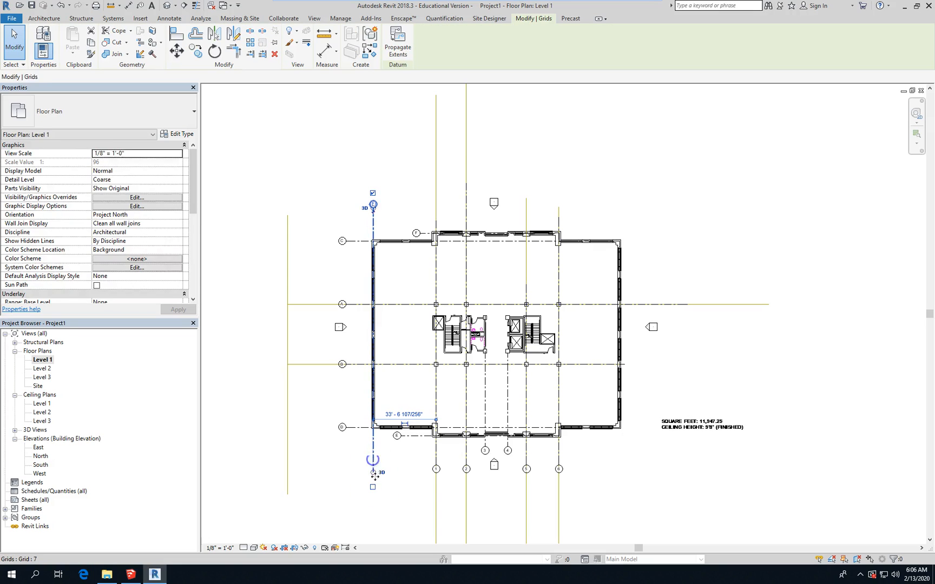
click(372, 488)
click(404, 496)
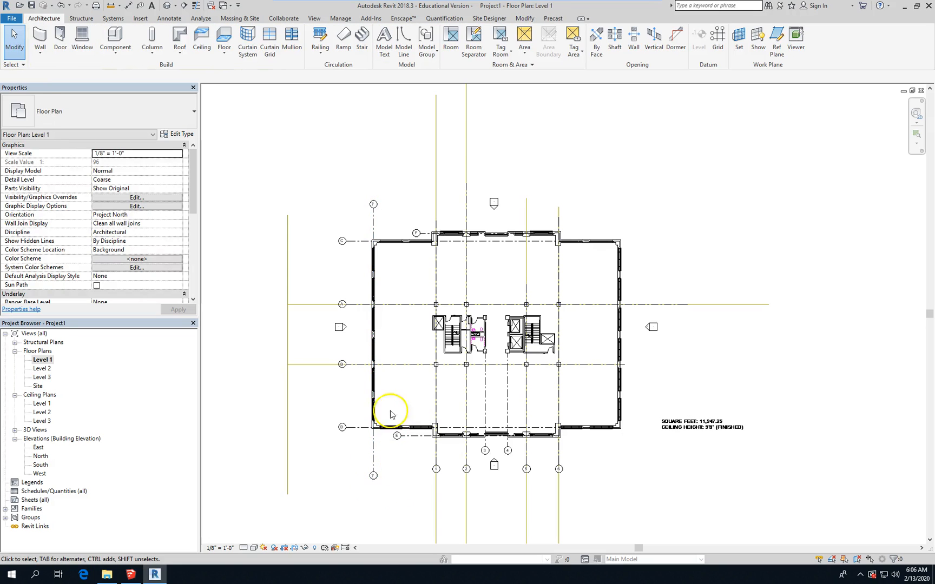
click(373, 222)
click(373, 194)
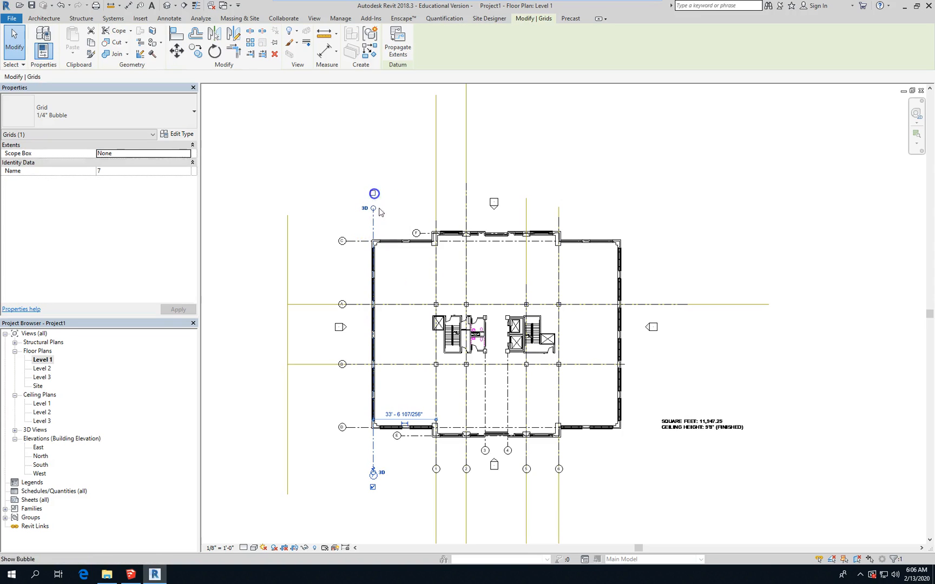
click(411, 465)
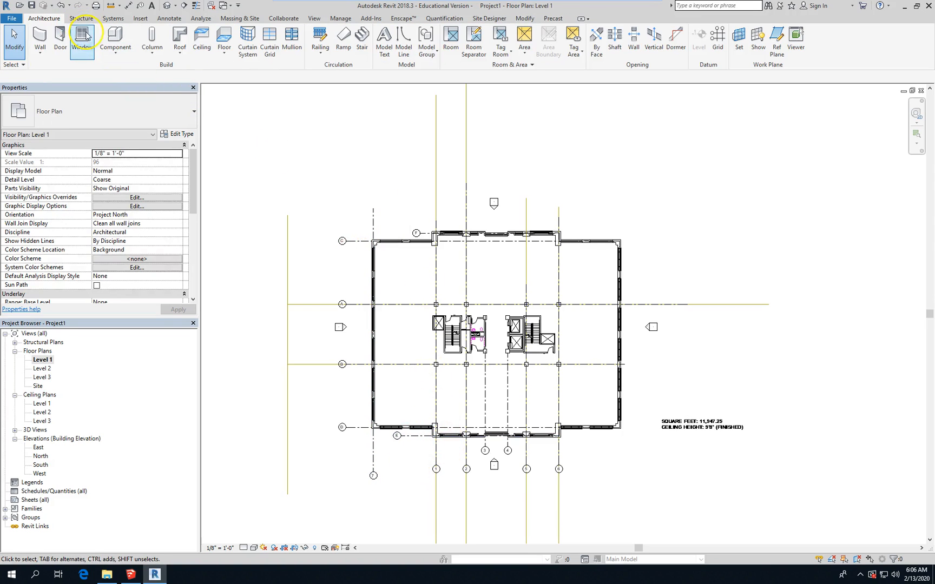
Draw a vertical grid line along the east wall from the northeast corner to south of the building, ending level with the other grids.
click(717, 37)
scroll(622, 431, up, 2)
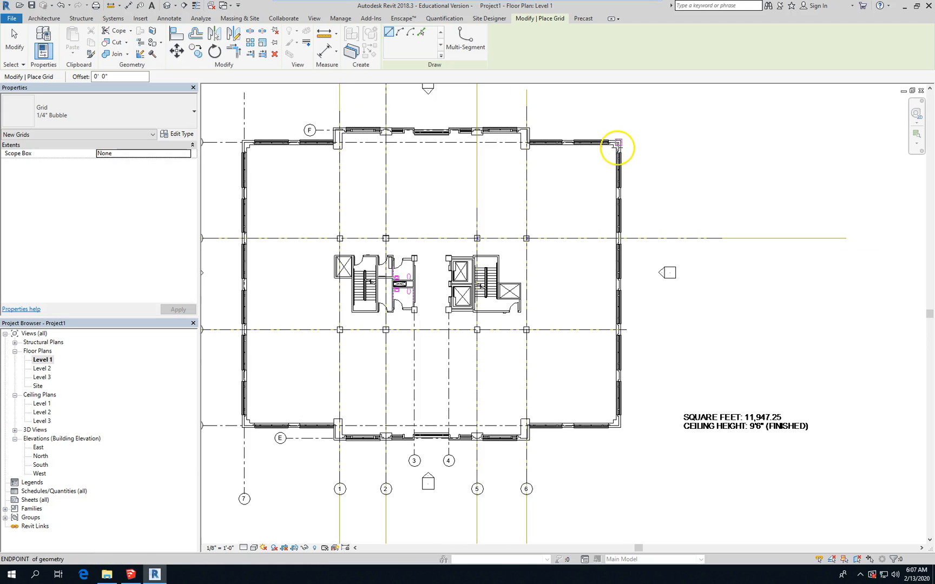
scroll(618, 143, up, 2)
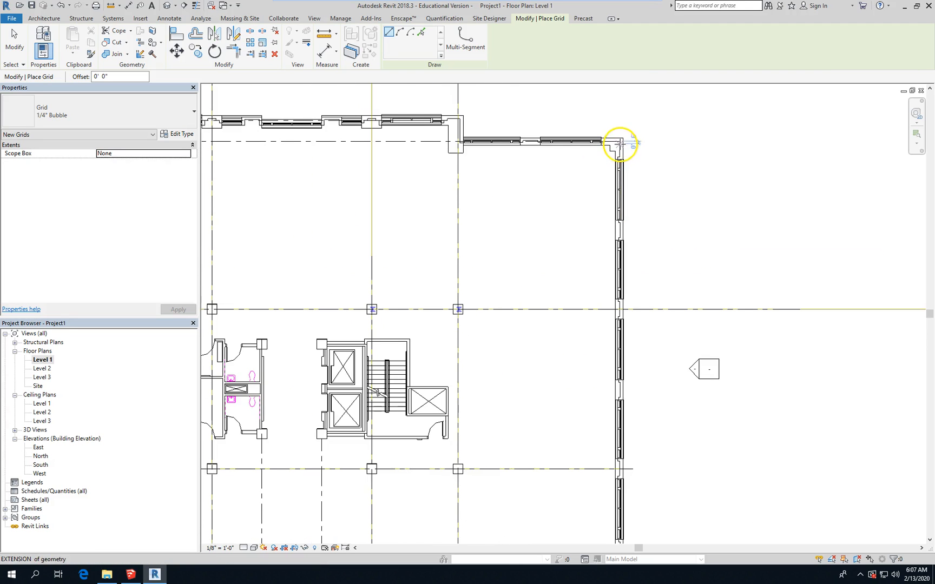
click(620, 142)
scroll(625, 170, down, 1)
scroll(626, 104, down, 2)
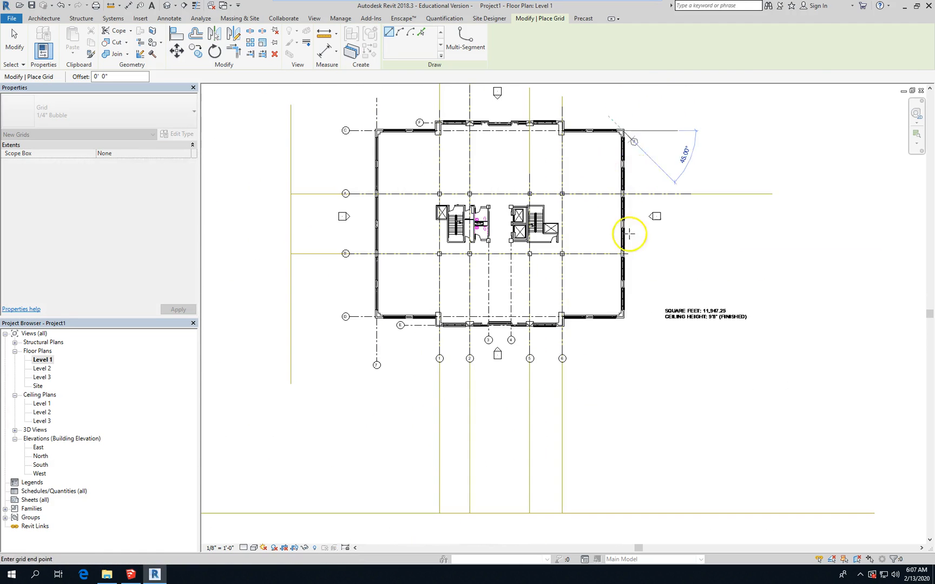
click(621, 357)
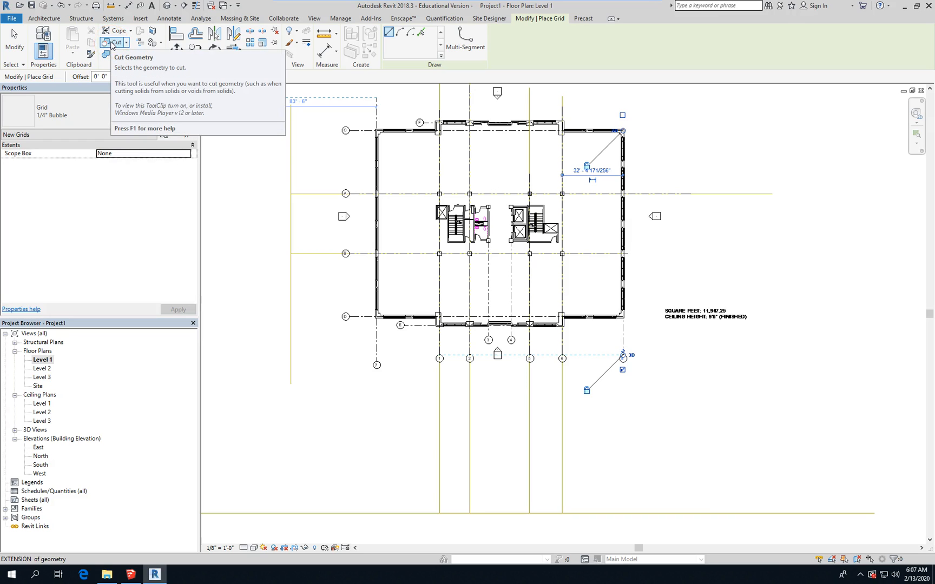
Place 24" x 24" rectangular architectural columns on the west wall where grid 7 crosses grids A and B.
click(44, 17)
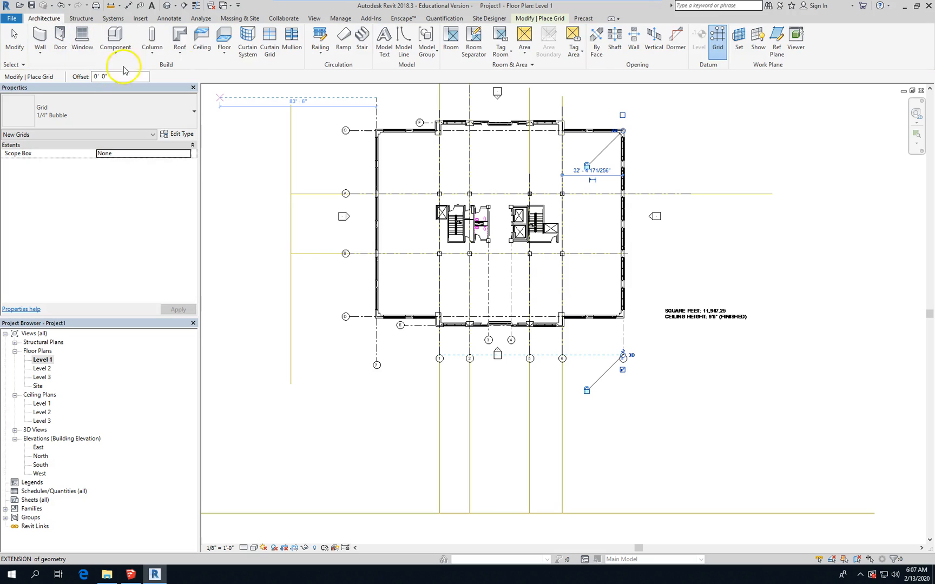
click(152, 50)
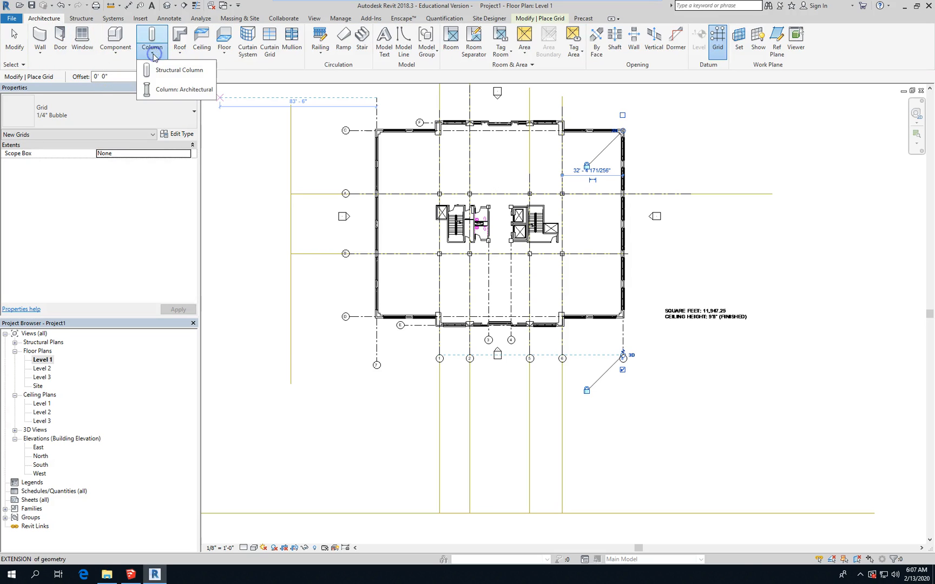
click(161, 90)
scroll(381, 192, up, 5)
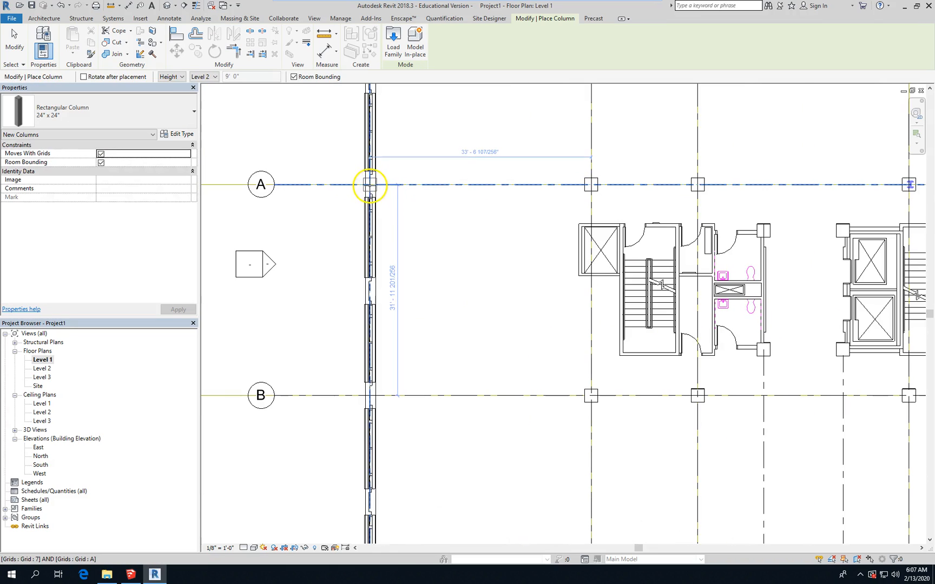
click(369, 185)
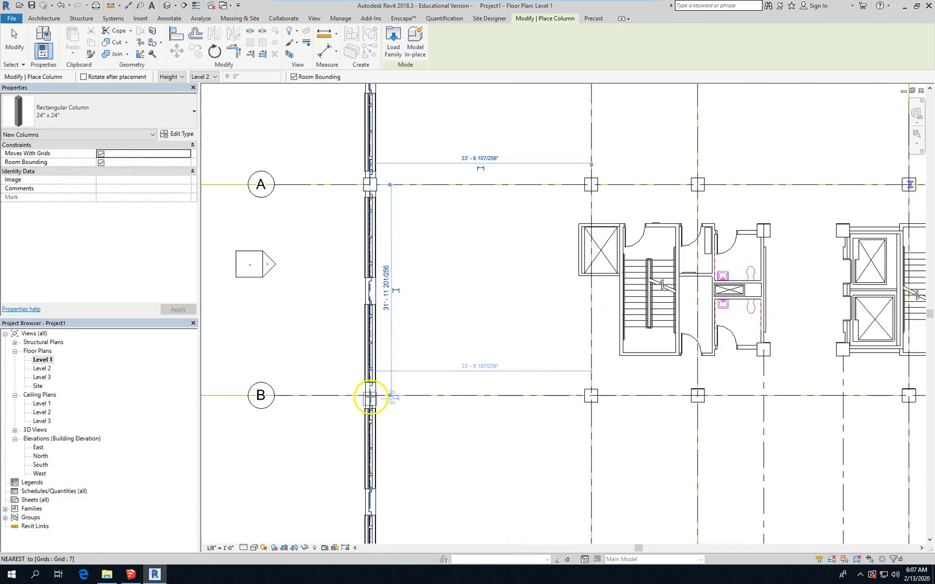
click(371, 395)
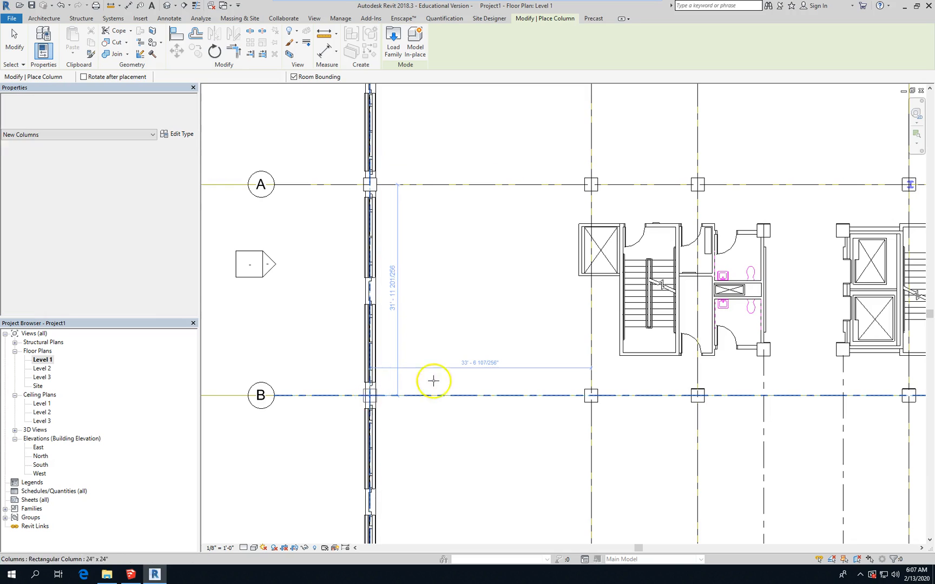
Place 24" x 24" columns at grid intersections 7-D, 1-D, 1-E and 2-E along the south walls.
scroll(434, 382, down, 5)
scroll(406, 382, up, 8)
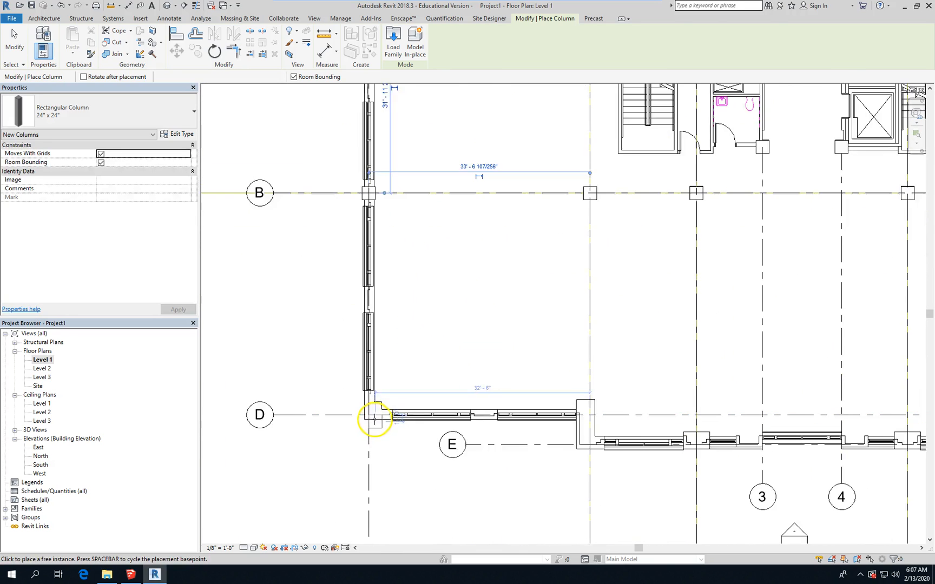
click(363, 412)
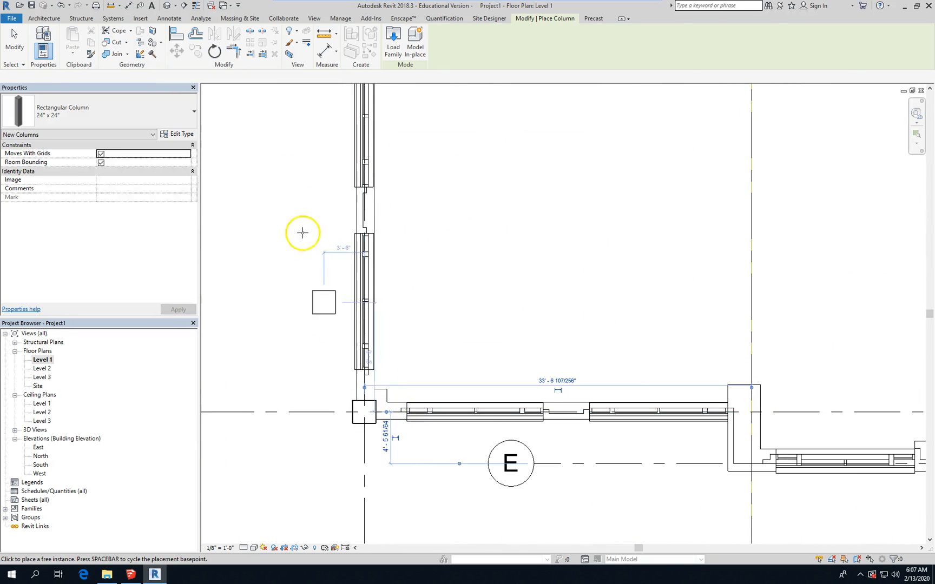
scroll(302, 229, down, 3)
click(554, 331)
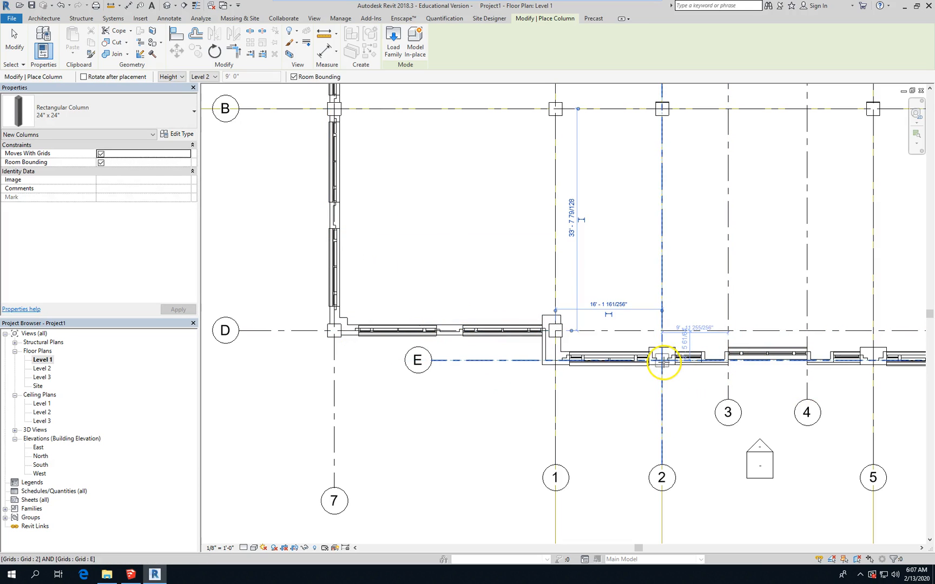
click(555, 360)
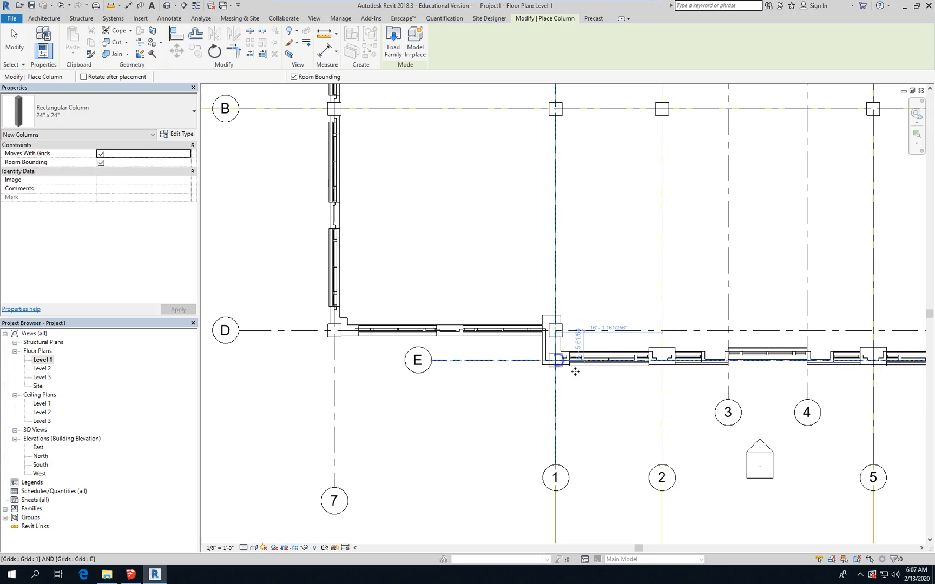
click(664, 361)
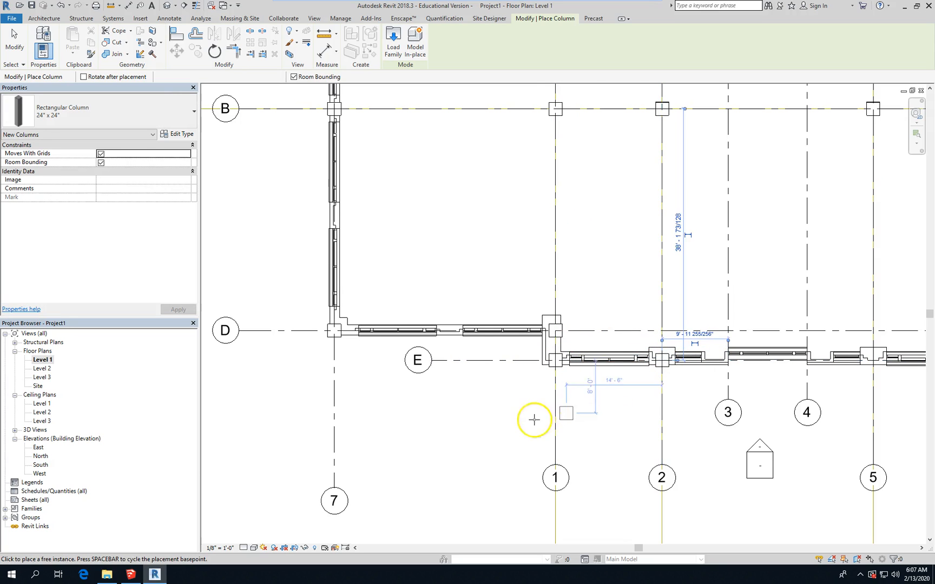
Place a 24" x 24" column on the south bay's wall at the intersection of grids 5 and E.
scroll(379, 389, down, 1)
scroll(360, 389, down, 1)
scroll(765, 370, up, 2)
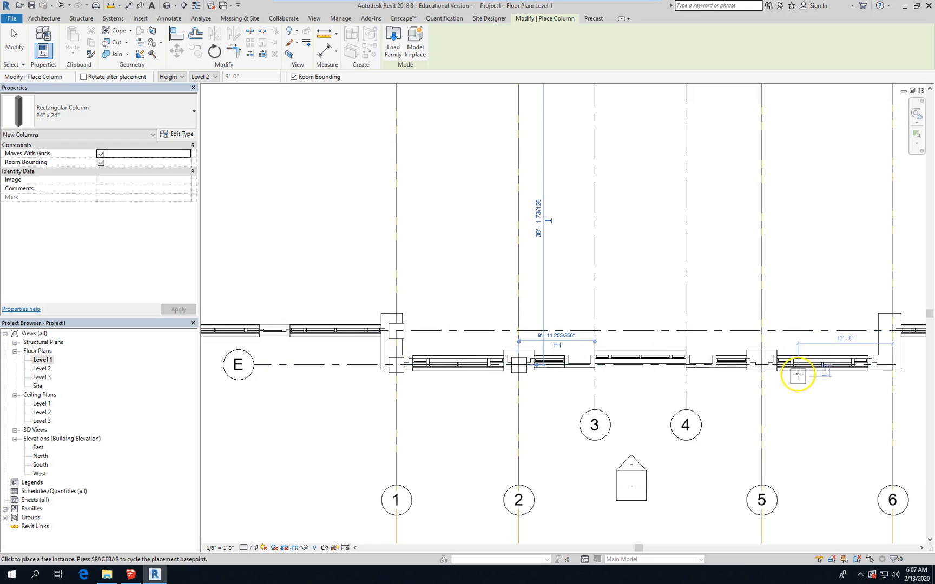
scroll(783, 362, up, 1)
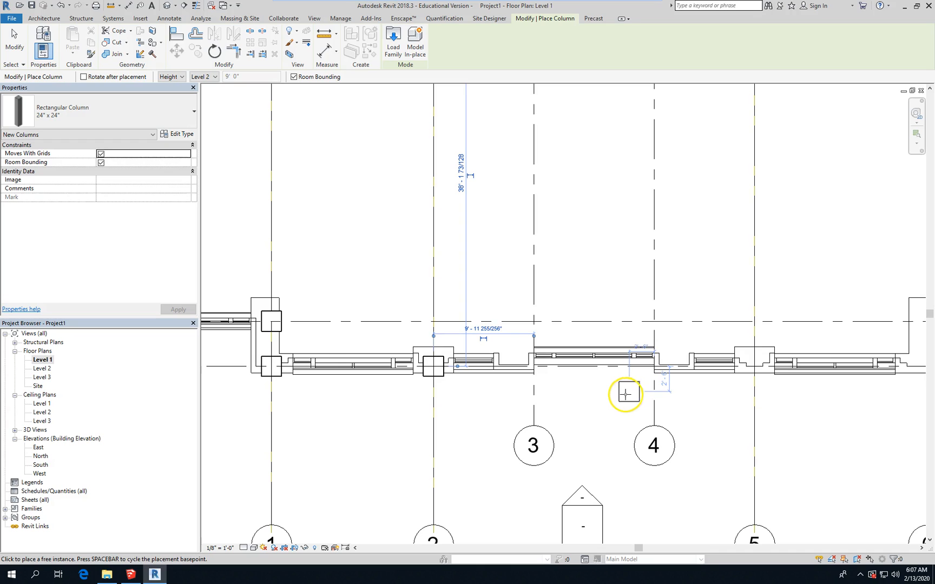
scroll(414, 351, down, 1)
scroll(749, 374, up, 1)
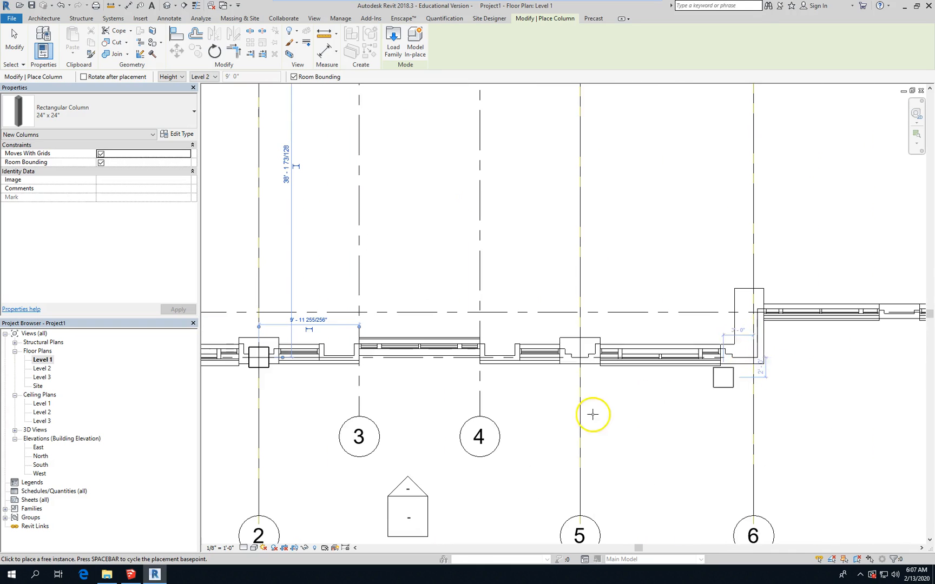
scroll(497, 447, down, 2)
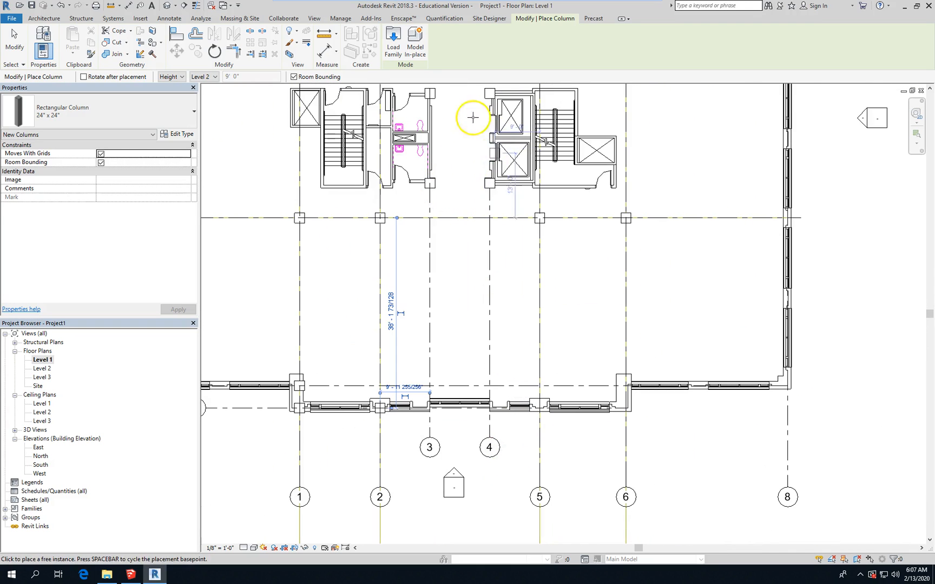
scroll(552, 421, up, 1)
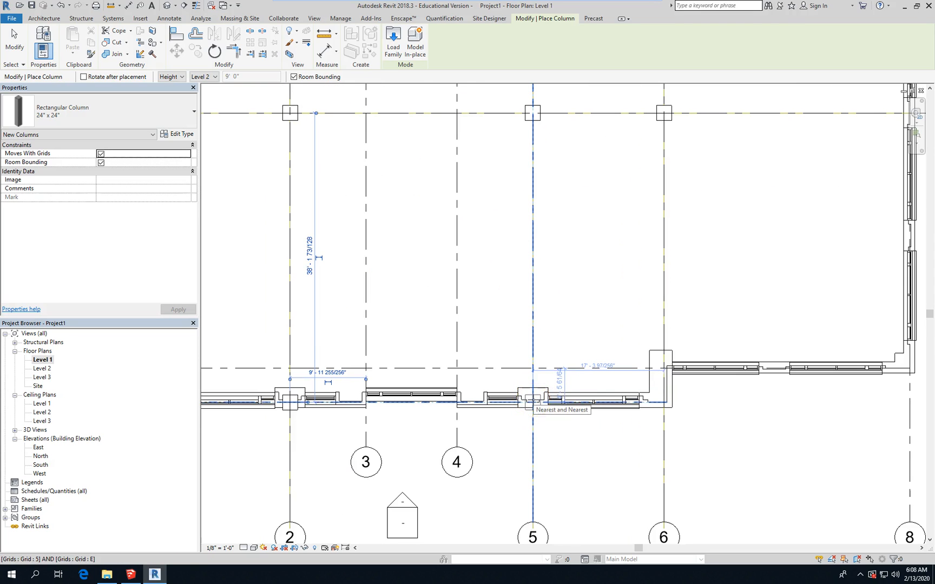
click(533, 400)
Place 24" x 24" columns at grid intersections 6-E and 6-D and at the southeast corner, 8-D.
scroll(541, 455, down, 2)
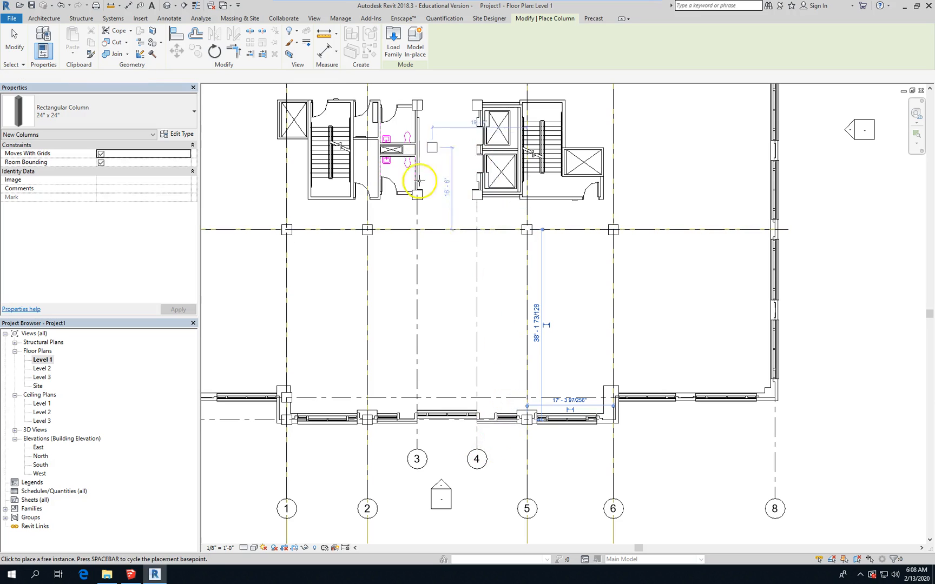
scroll(647, 418, up, 2)
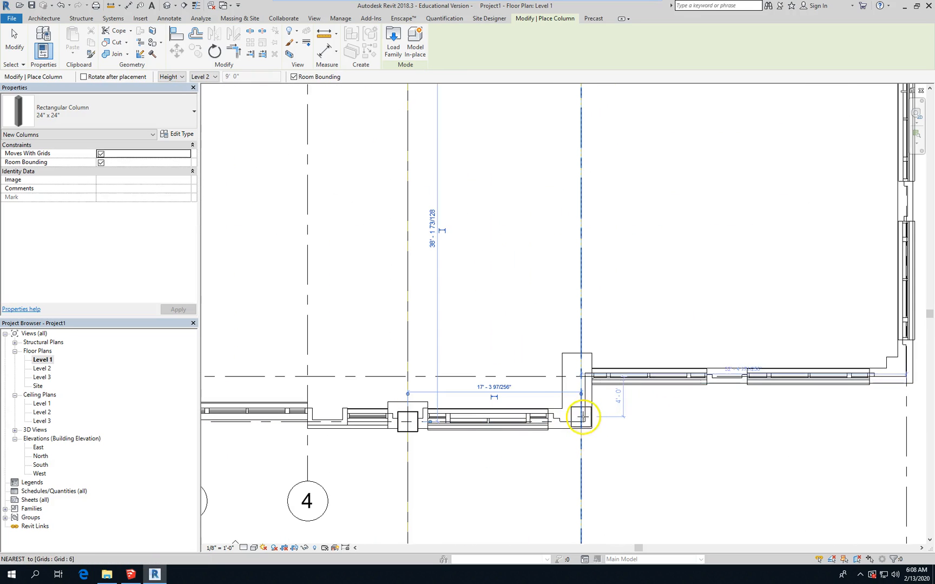
click(580, 421)
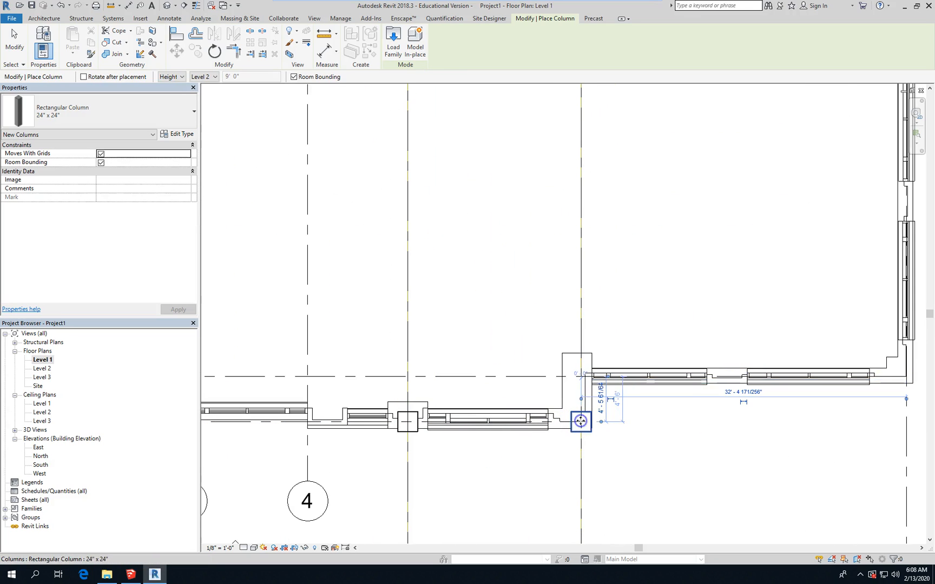
click(580, 375)
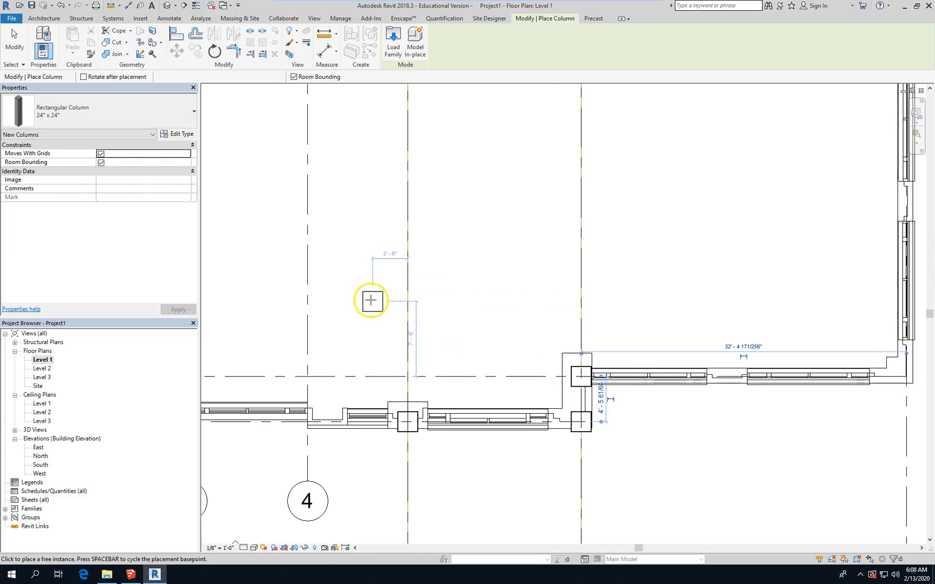
scroll(370, 312, down, 1)
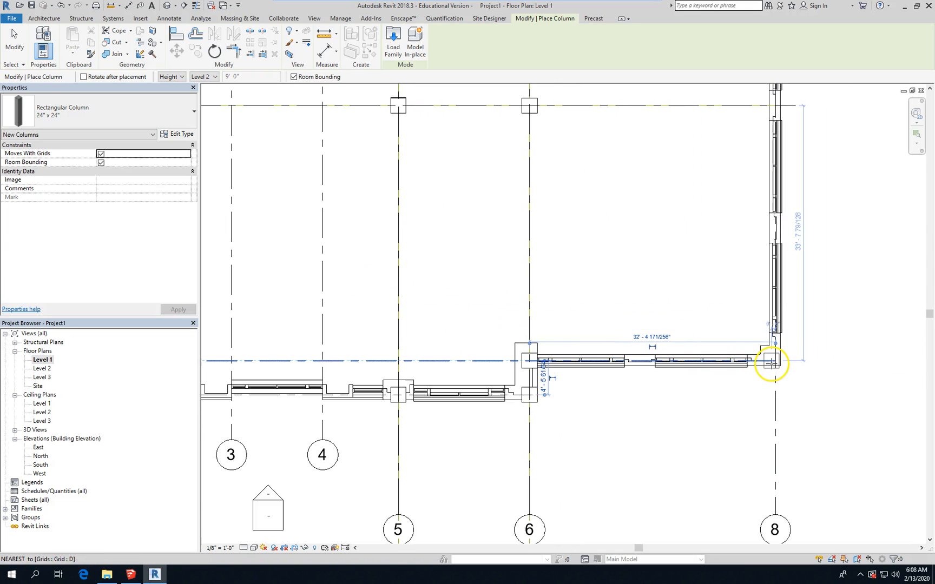
click(775, 361)
Place 24" x 24" columns along the east wall where grid 8 crosses grids B, A and C.
scroll(647, 460, down, 3)
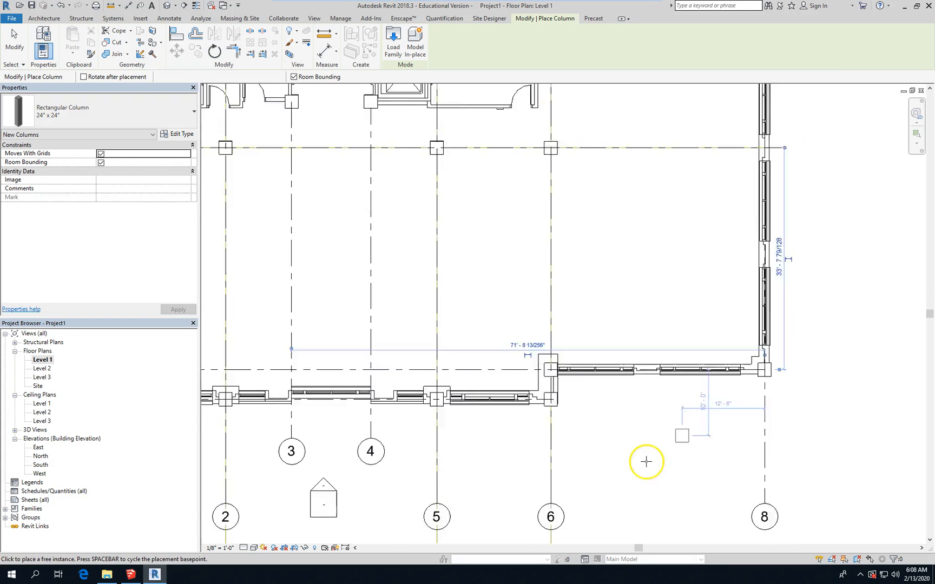
scroll(717, 339, up, 4)
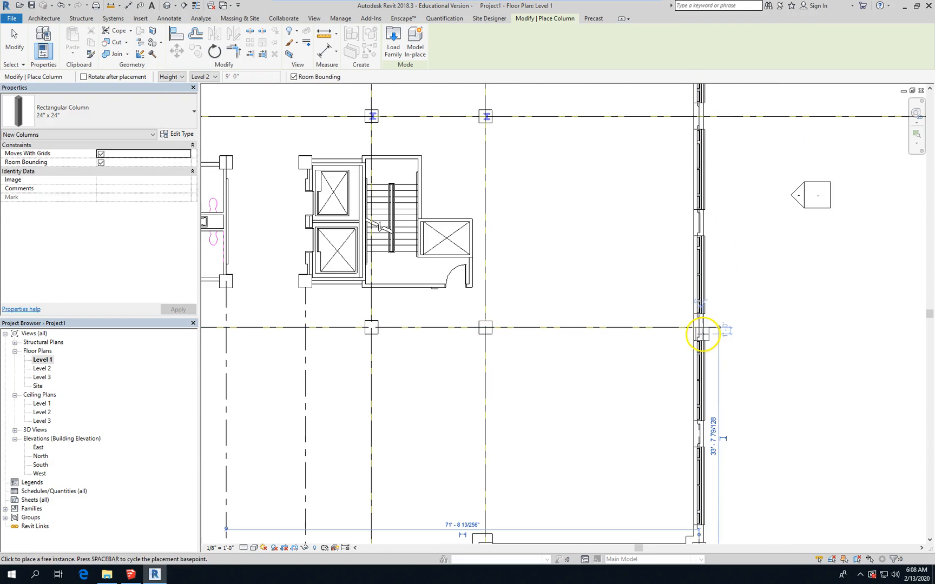
click(699, 328)
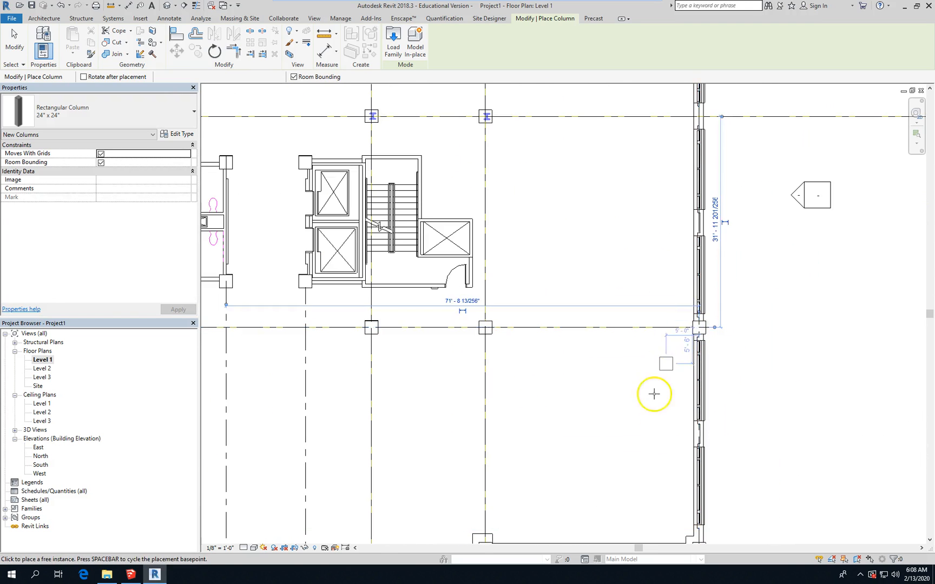
scroll(653, 390, down, 2)
scroll(707, 224, up, 2)
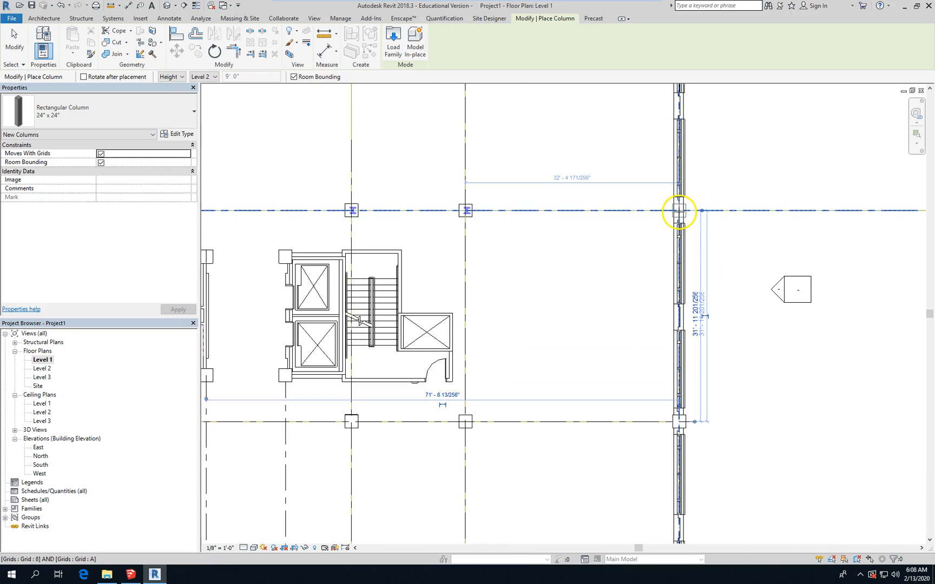
click(677, 211)
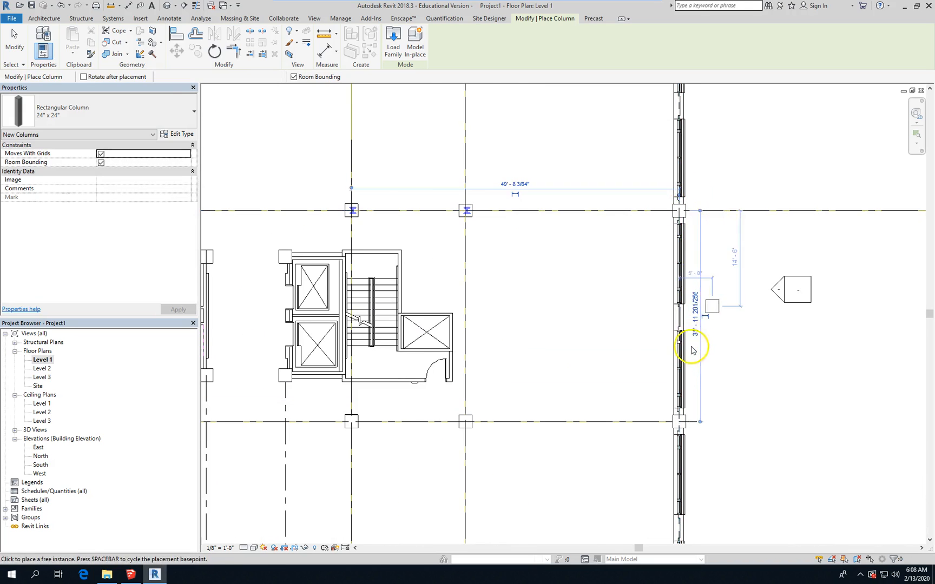
scroll(690, 357, down, 4)
scroll(691, 194, up, 3)
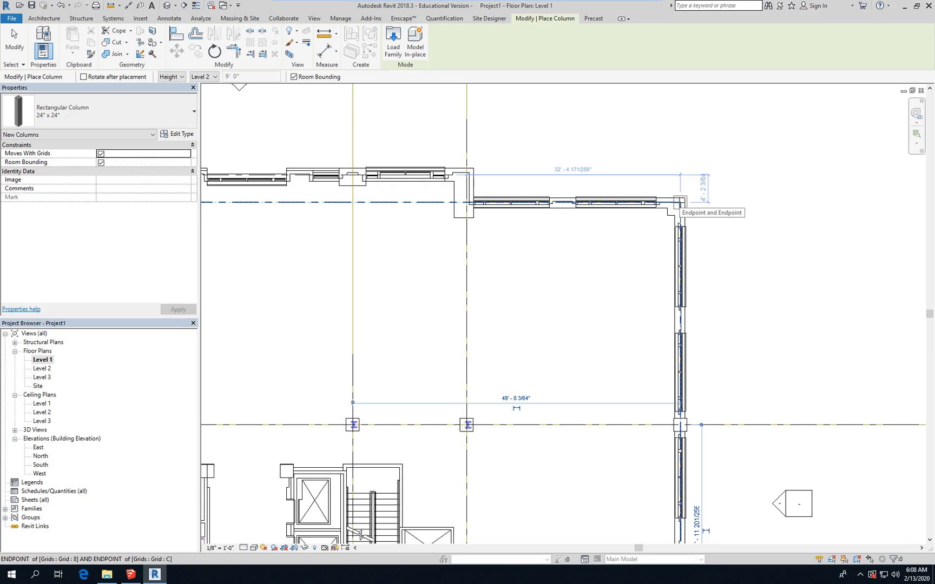
click(679, 204)
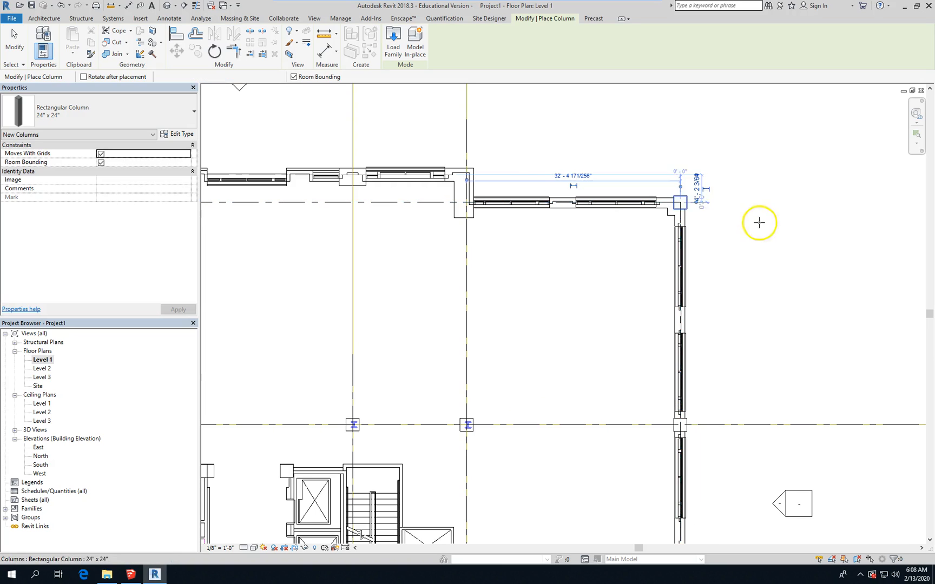
Place 24" x 24" columns on the north side where grid 6 crosses grids C and F.
scroll(773, 225, down, 3)
scroll(586, 216, up, 2)
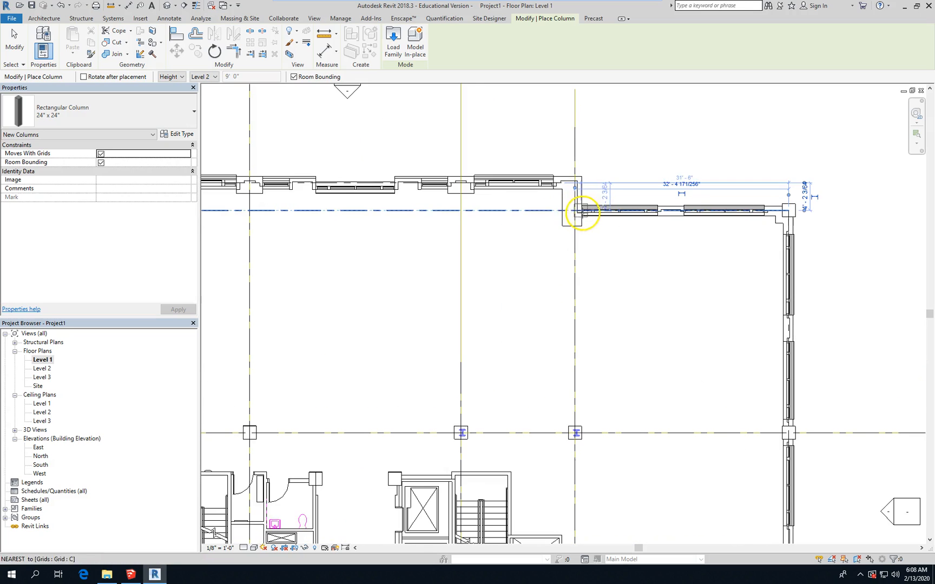
click(574, 213)
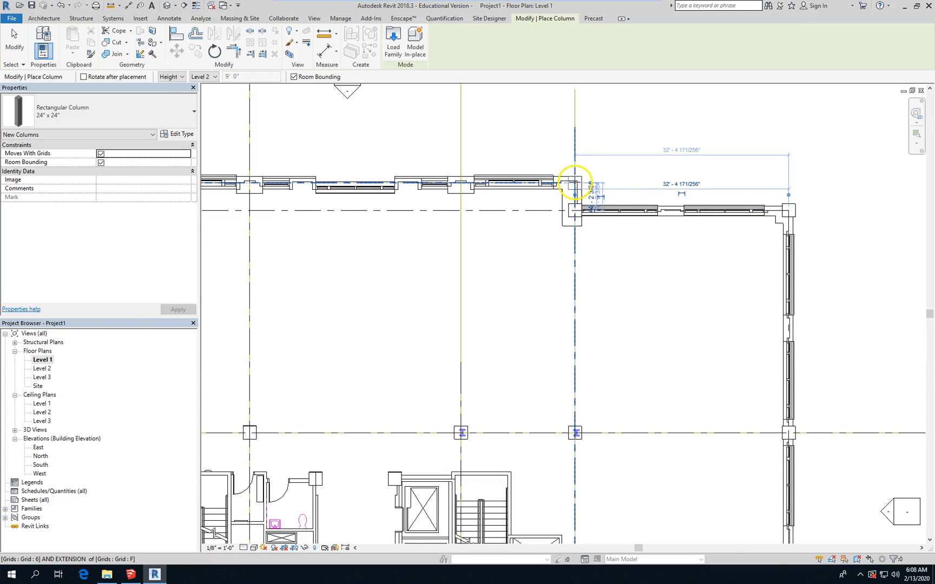
click(575, 184)
Place 24" x 24" columns on the north bay's wall at grid intersections 5-F and 2-F.
scroll(761, 215, down, 1)
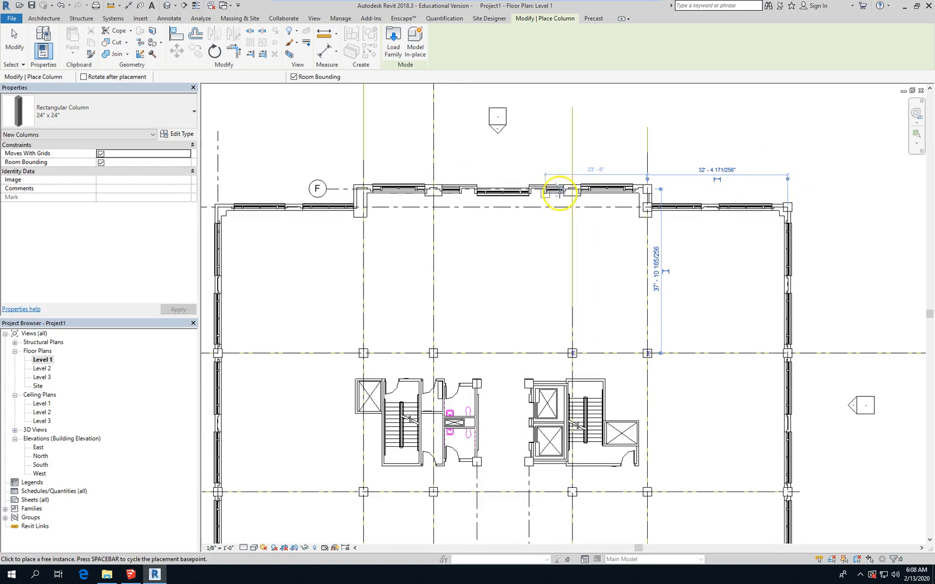
scroll(560, 190, up, 2)
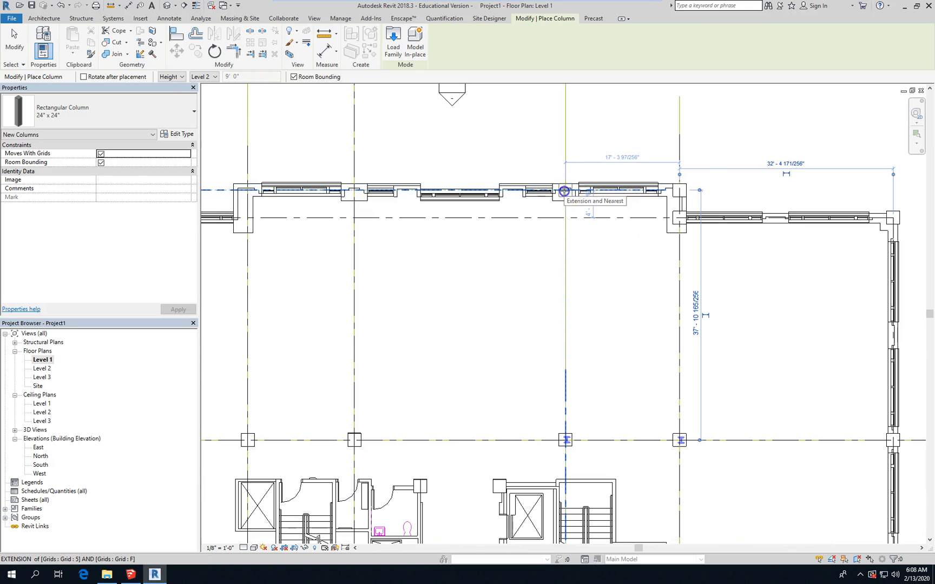
click(564, 191)
click(356, 191)
Place 24" x 24" columns on the north side where grid 1 crosses grids F and C.
scroll(590, 211, down, 2)
scroll(363, 204, up, 2)
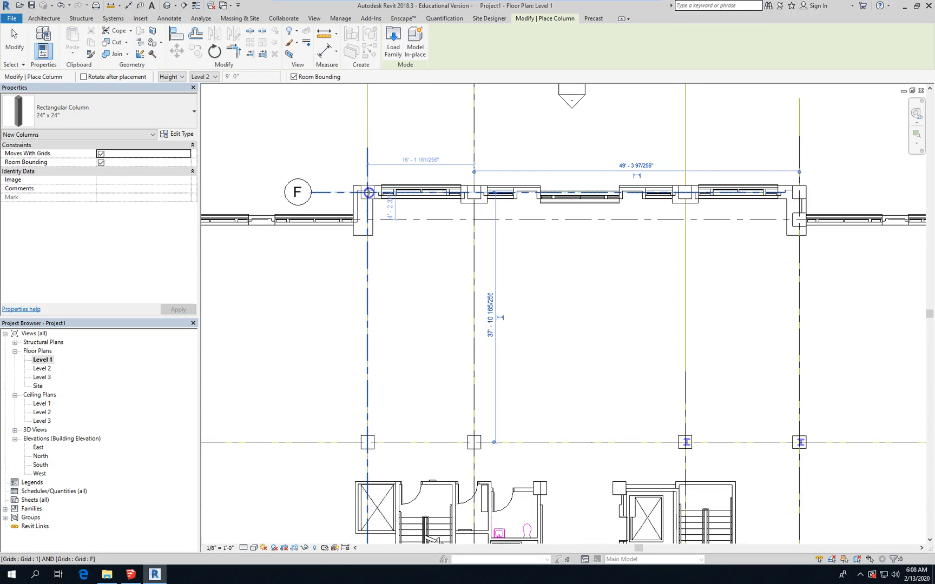
click(369, 192)
scroll(367, 219, up, 1)
click(369, 217)
Place a 24" x 24" column at the building's northwest corner, grid intersection 7-C.
scroll(591, 216, down, 2)
scroll(691, 208, down, 3)
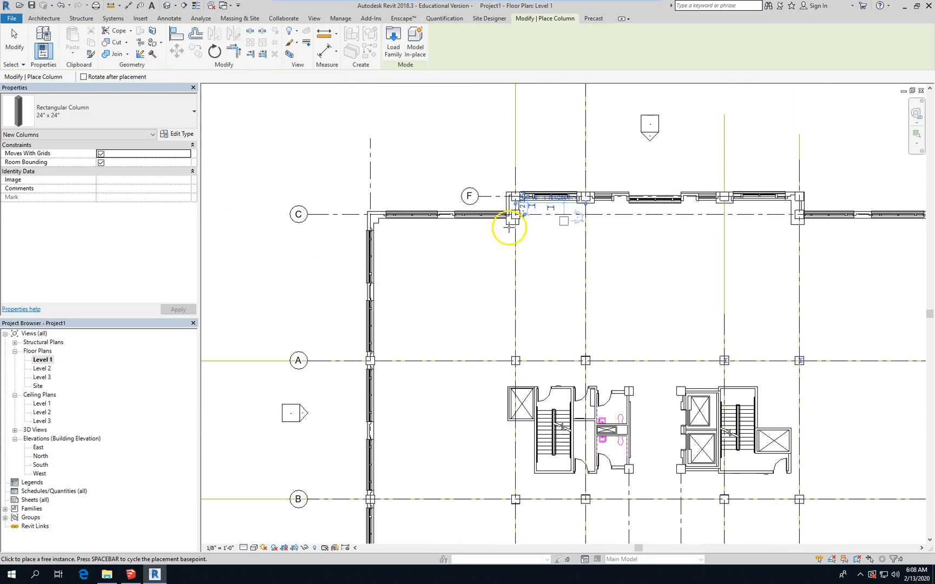
scroll(400, 222, up, 1)
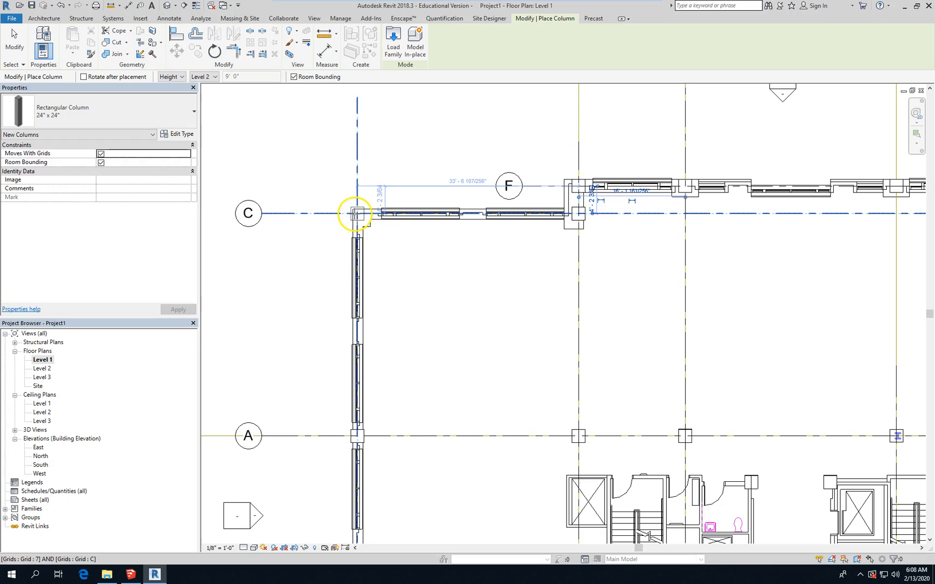
click(355, 214)
click(403, 237)
scroll(363, 214, up, 3)
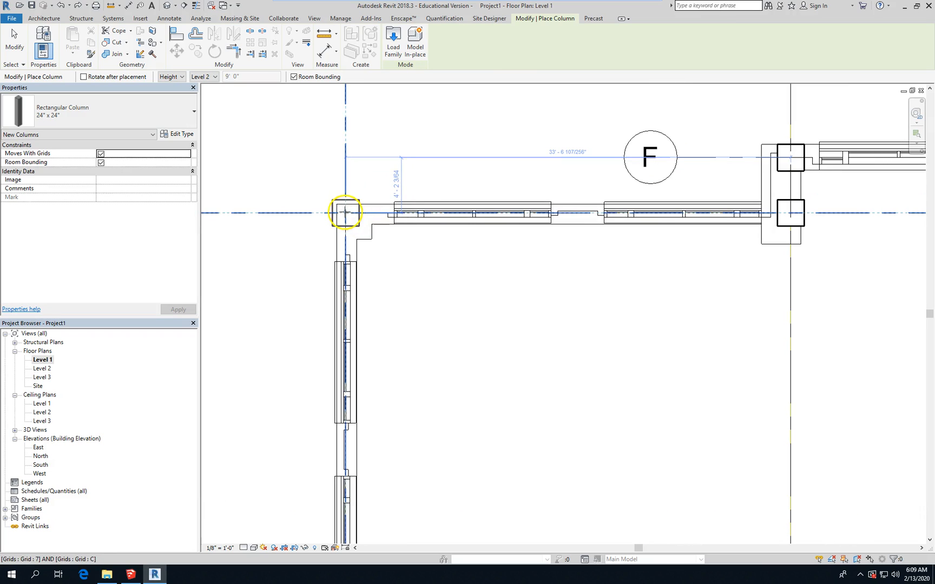
click(346, 212)
Open the default 3D view and examine the placed columns across the whole plan.
scroll(295, 266, down, 2)
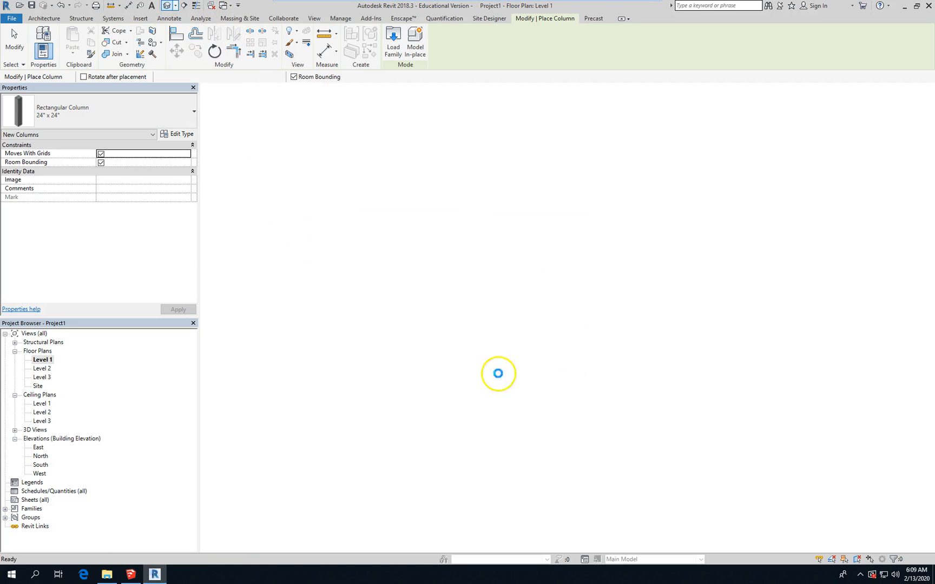
scroll(385, 242, down, 2)
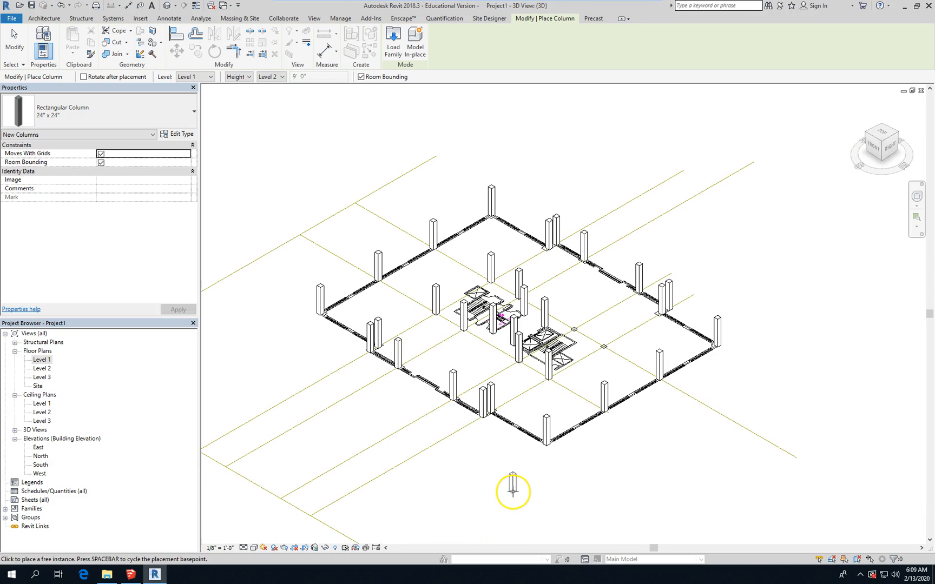
scroll(512, 492, up, 1)
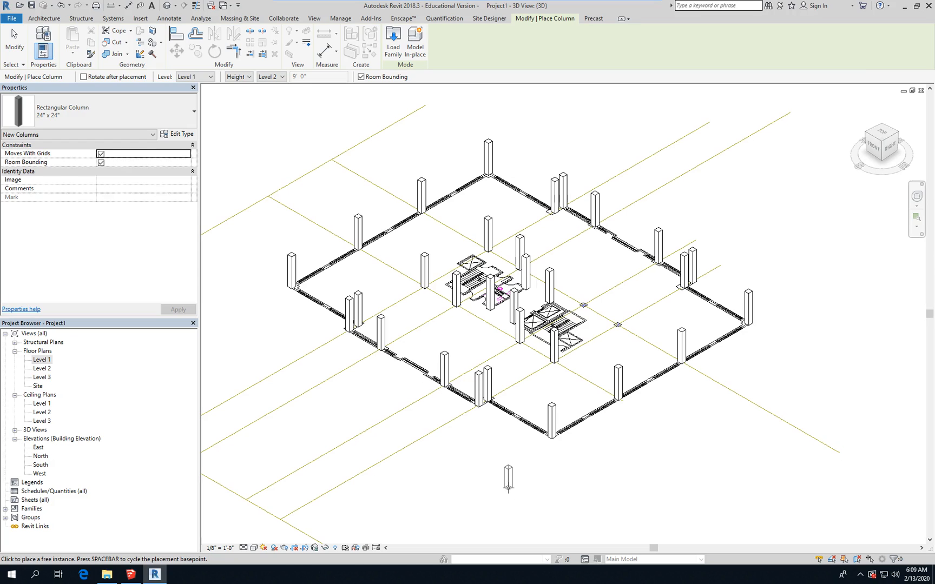
Start an architectural wall and duplicate the Generic - 8" basic wall type as Generic - 24".
click(50, 20)
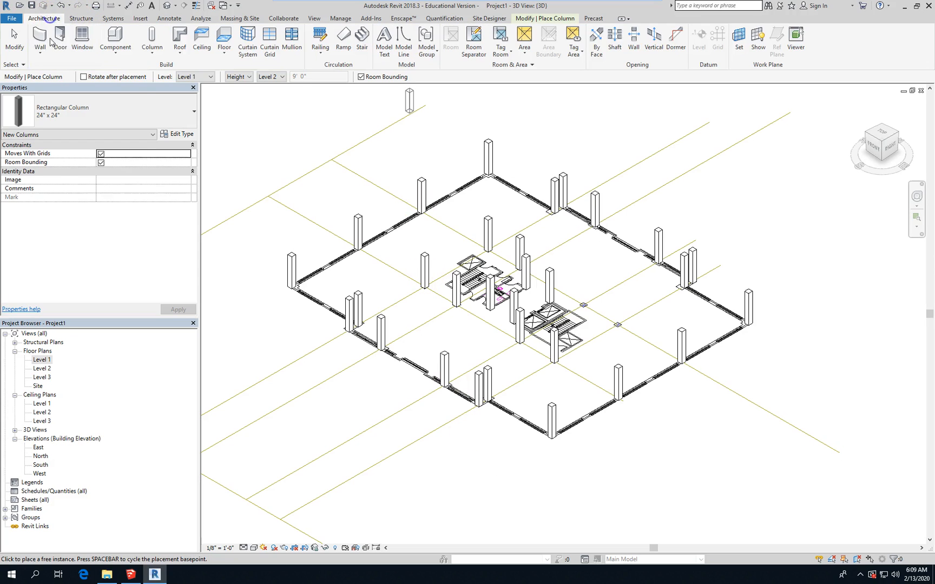
click(42, 46)
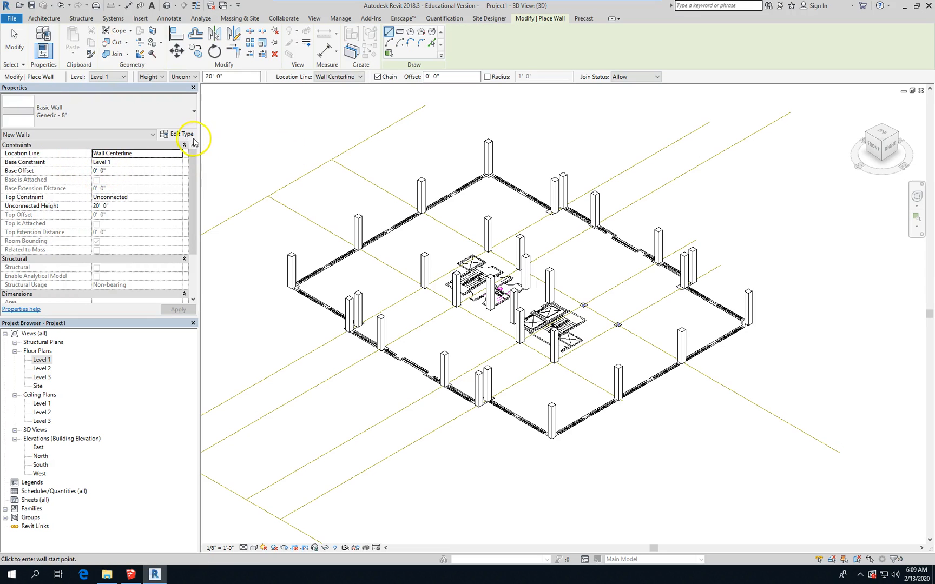
click(184, 134)
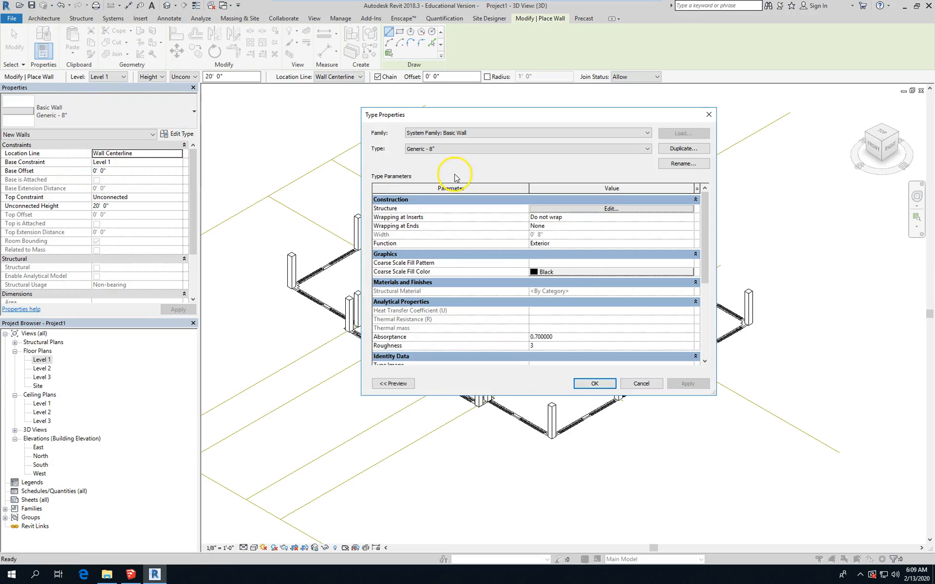
click(682, 149)
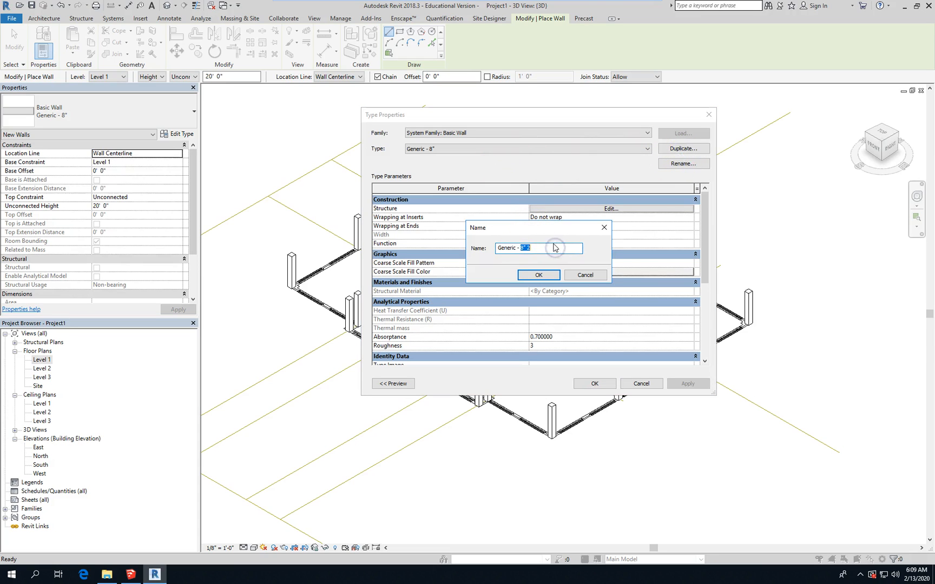
key(Return)
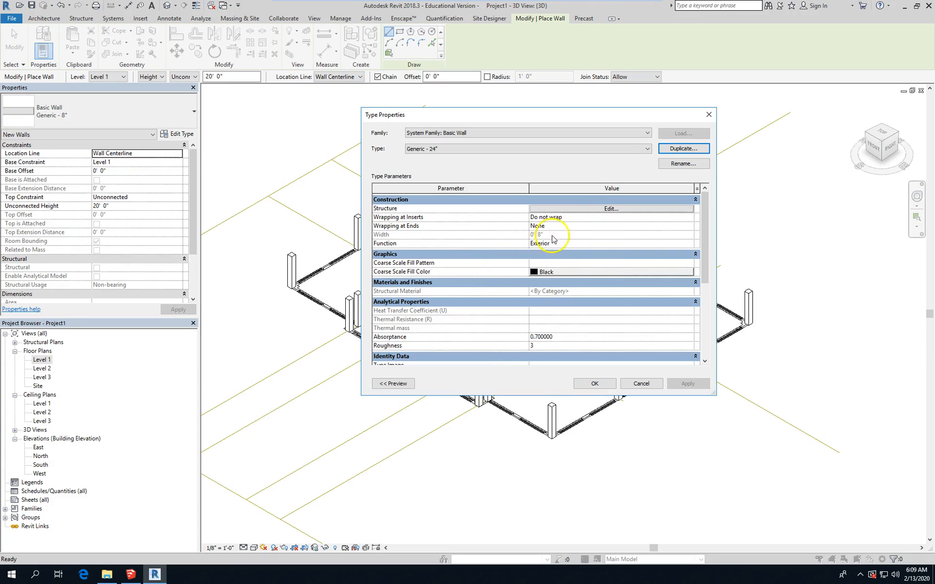
Set the structure layer thickness of the Generic - 24" wall type to 2' 0" and accept the type.
click(587, 210)
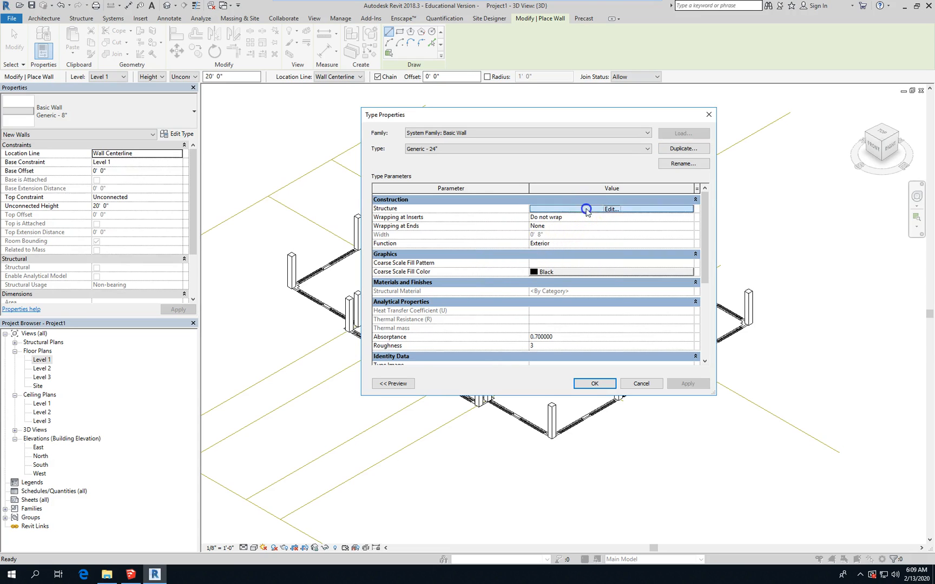
click(546, 212)
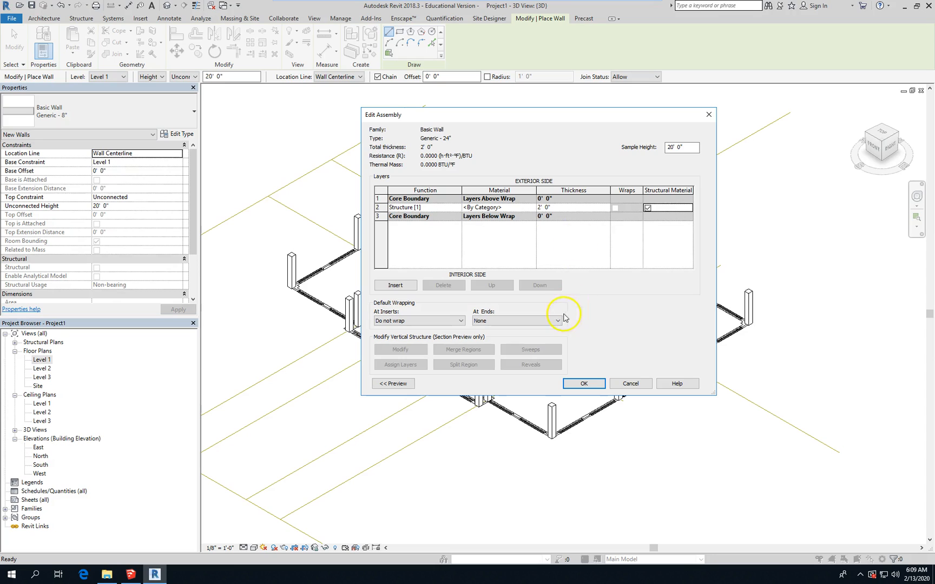
click(584, 383)
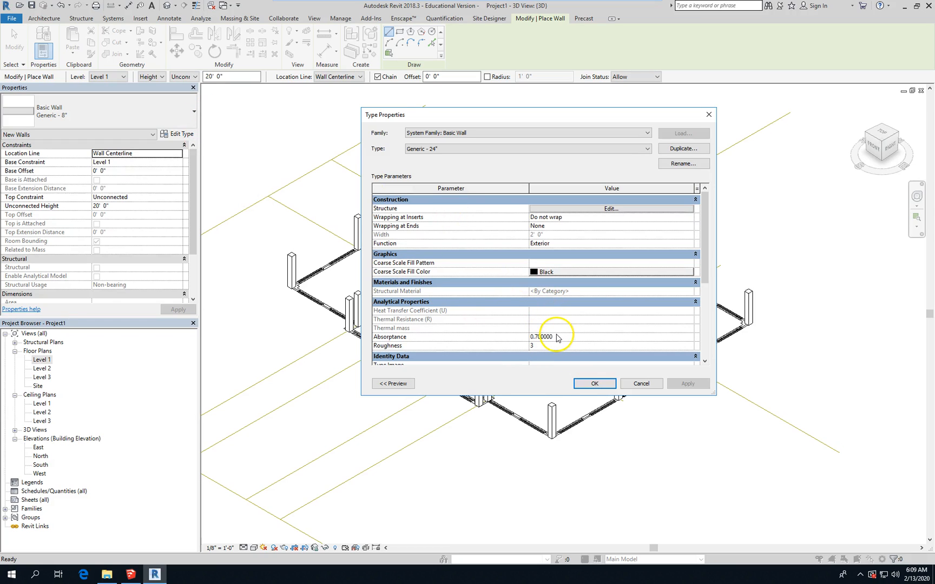
click(588, 383)
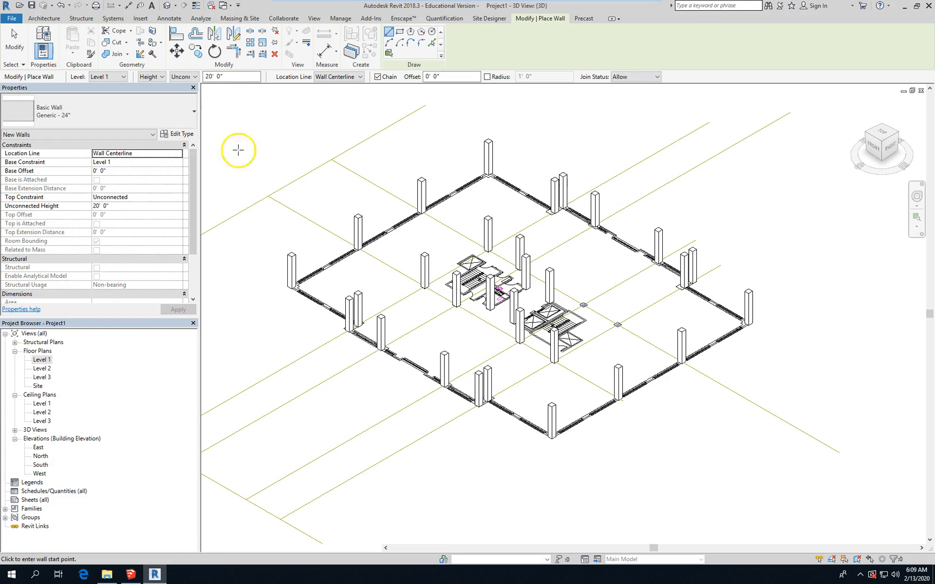
Set the new wall's height up to Level 2 and its location line to Finish Face: Exterior.
click(196, 78)
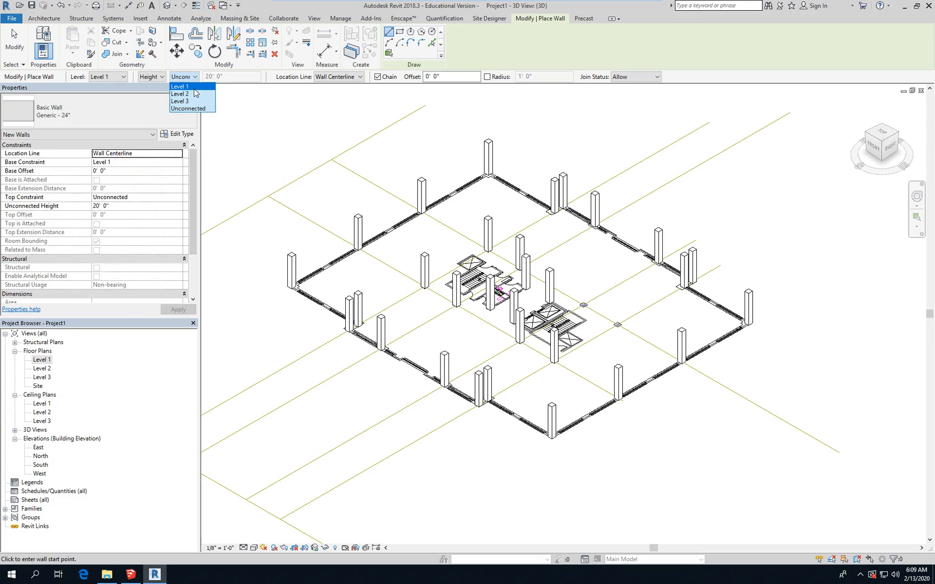
click(192, 94)
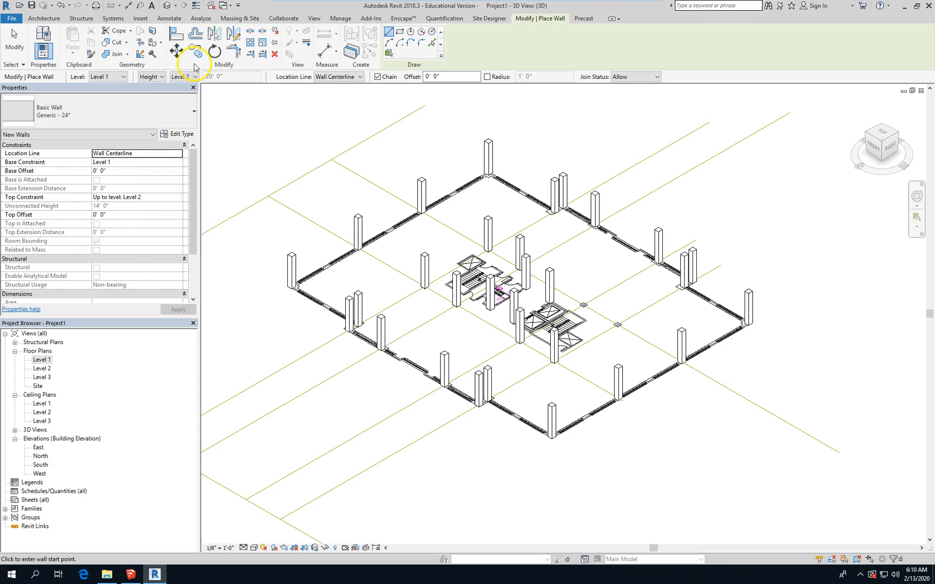
click(349, 77)
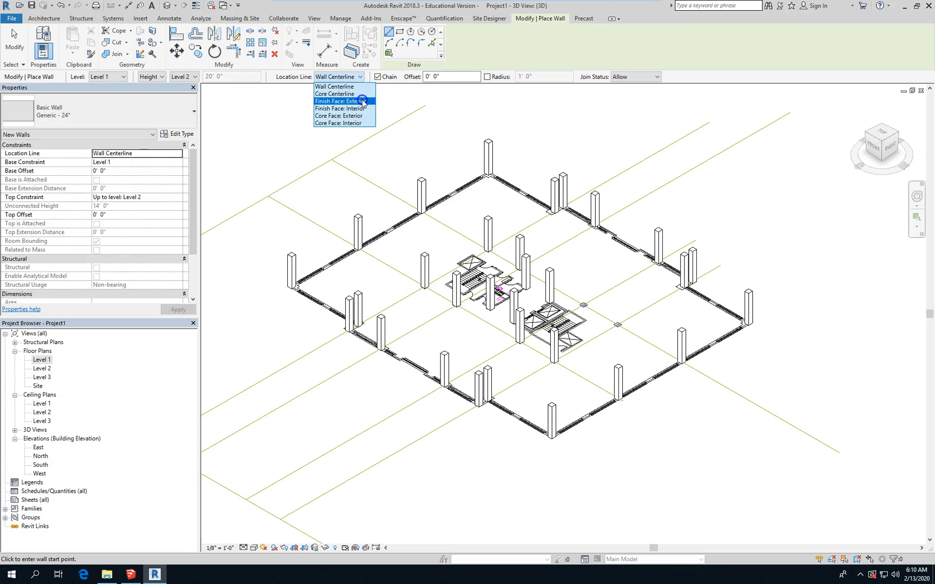
click(361, 102)
scroll(417, 225, up, 5)
scroll(501, 225, down, 3)
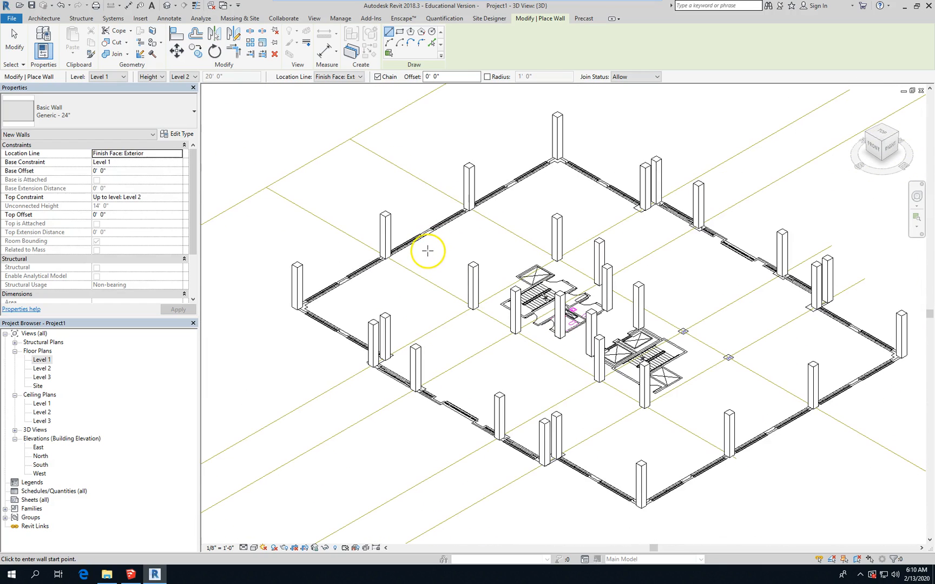
scroll(322, 296, up, 4)
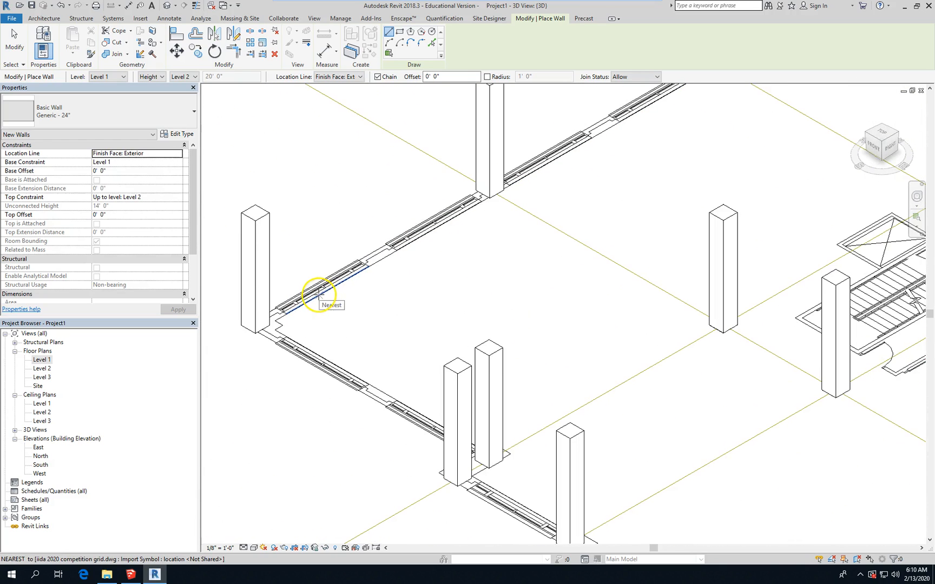
scroll(320, 295, down, 4)
scroll(334, 288, up, 2)
scroll(324, 278, up, 5)
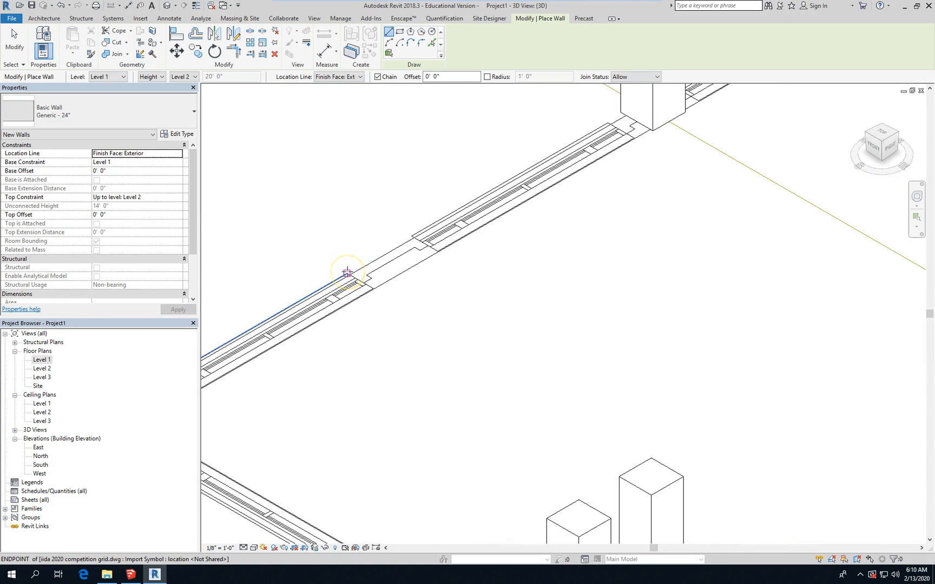
click(347, 272)
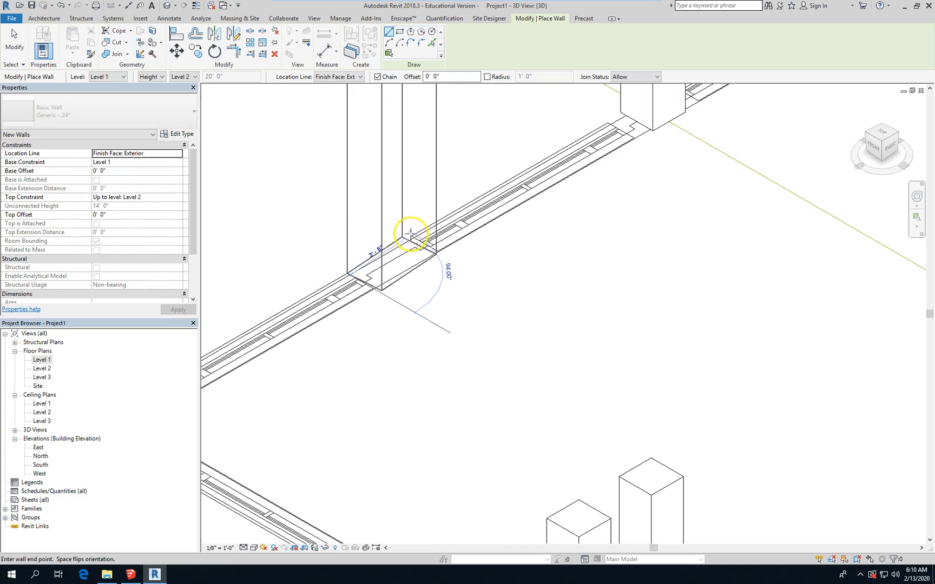
scroll(418, 261, down, 6)
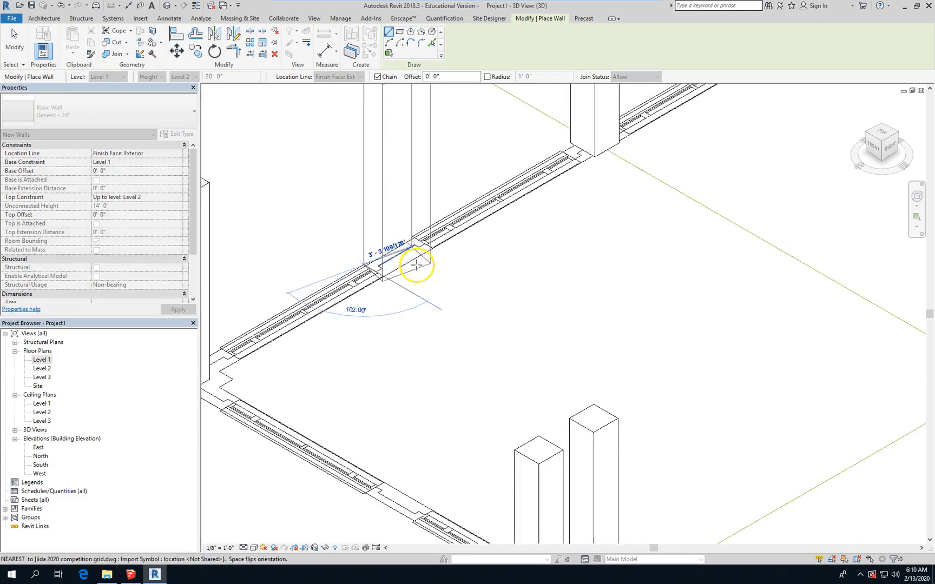
scroll(354, 361, down, 1)
scroll(231, 363, down, 4)
scroll(520, 214, up, 5)
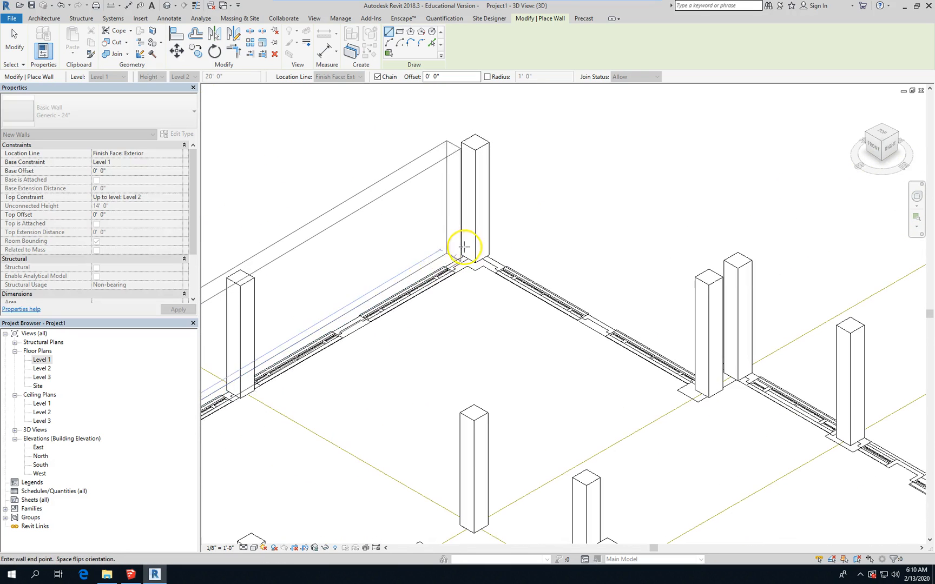
scroll(464, 251, up, 2)
click(481, 248)
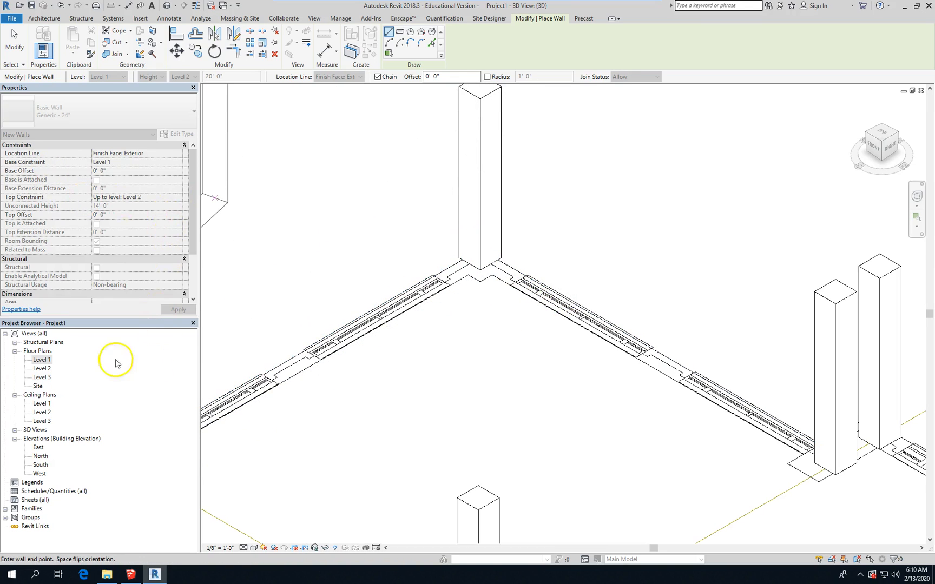
Open the Level 1 floor plan and examine the exterior wall outline of the linked CAD plan.
double_click(38, 360)
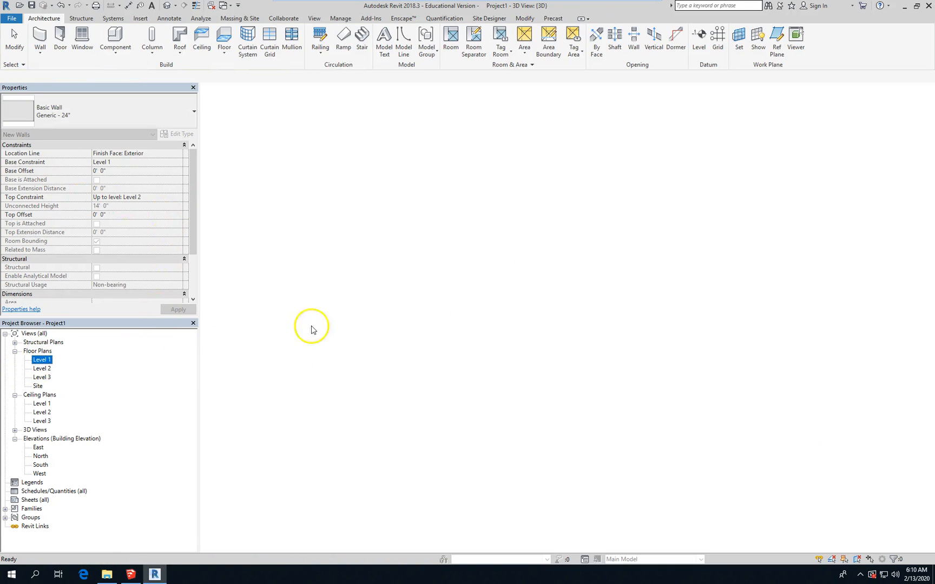
scroll(388, 132, down, 3)
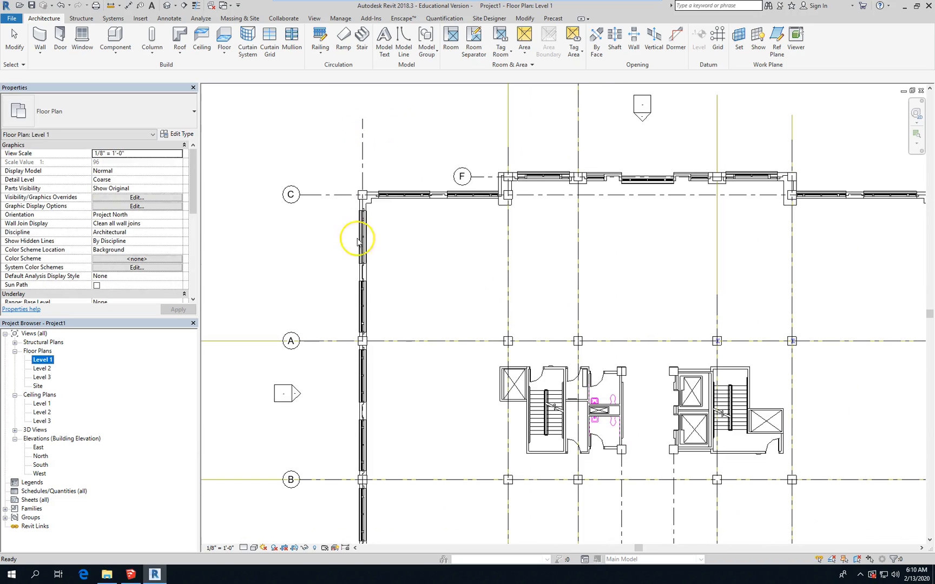
scroll(378, 378, down, 3)
scroll(389, 487, up, 2)
scroll(369, 509, up, 3)
scroll(327, 292, down, 2)
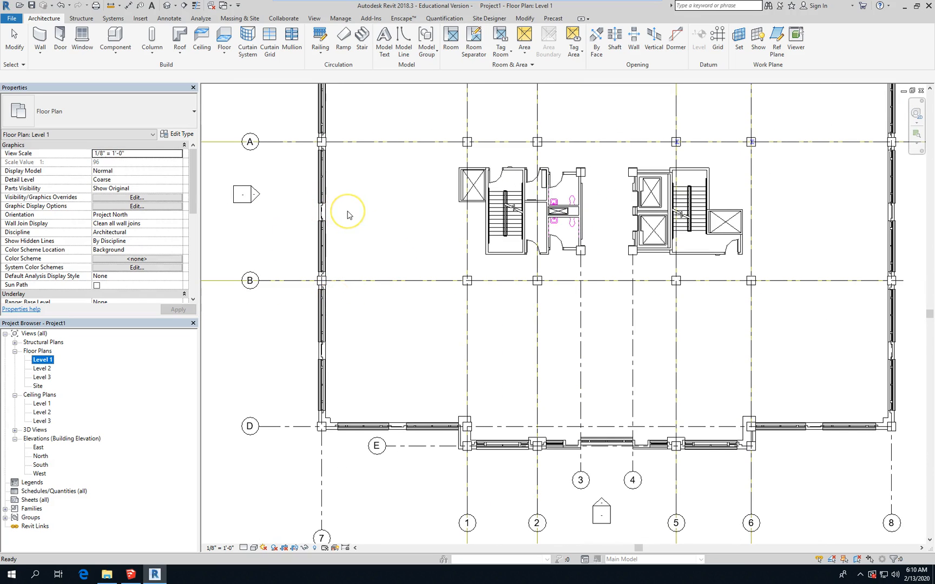
key(v)
key(g)
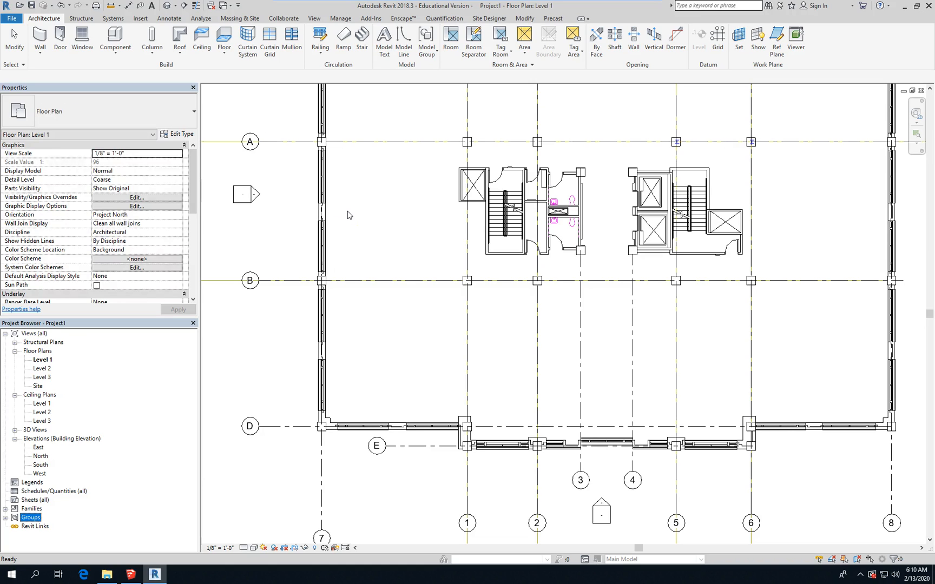
key(v)
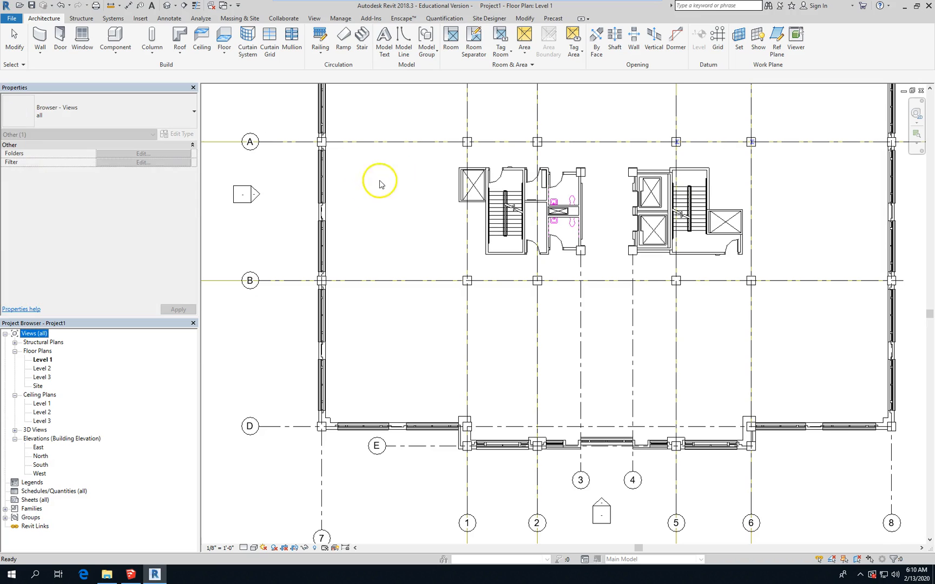
click(319, 3)
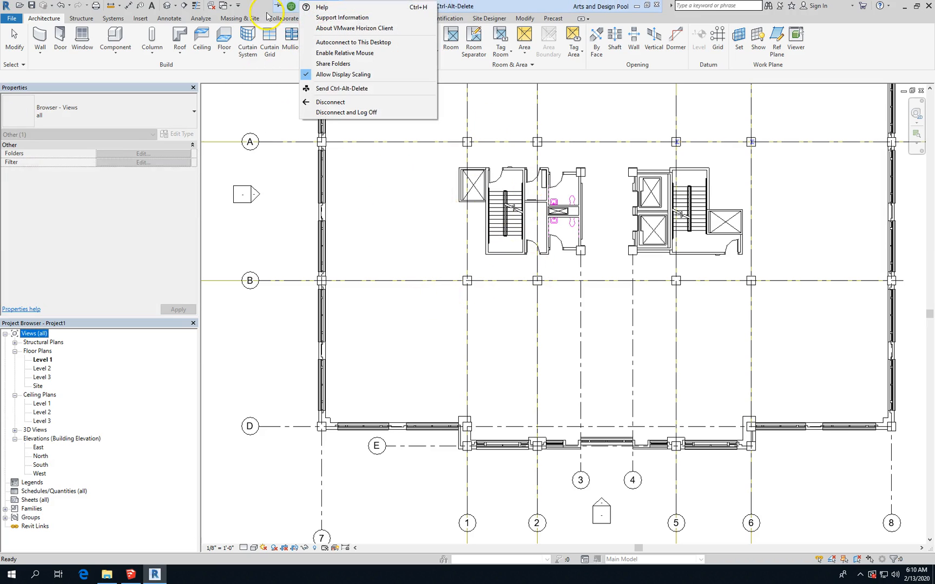
click(430, 42)
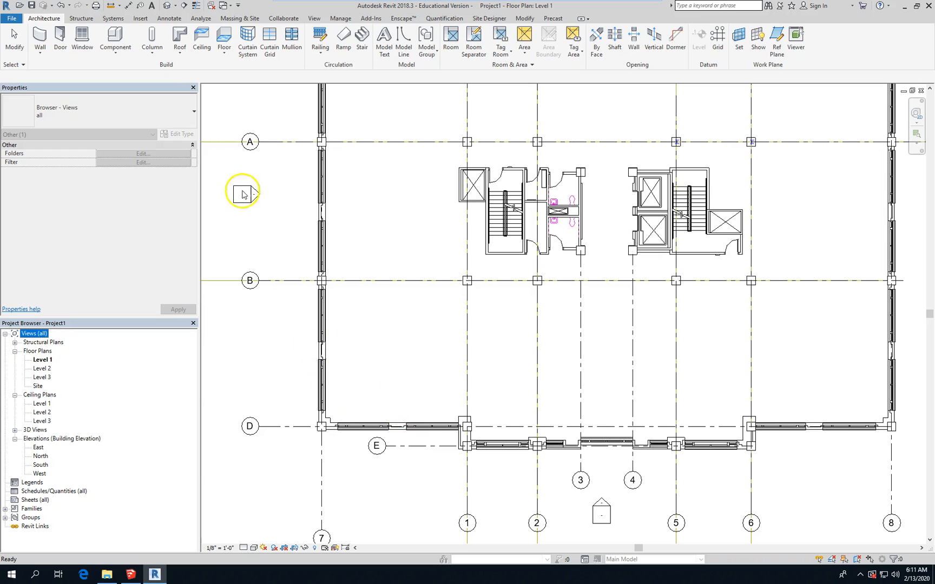
Hide the Columns category in the Visibility/Graphic Overrides of the Level 1 floor plan.
click(15, 35)
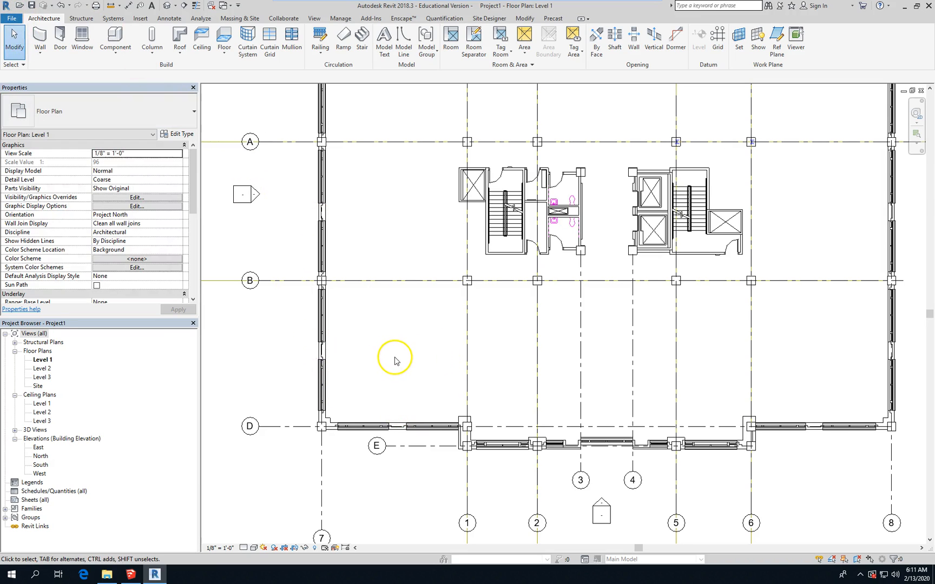
key(v)
key(g)
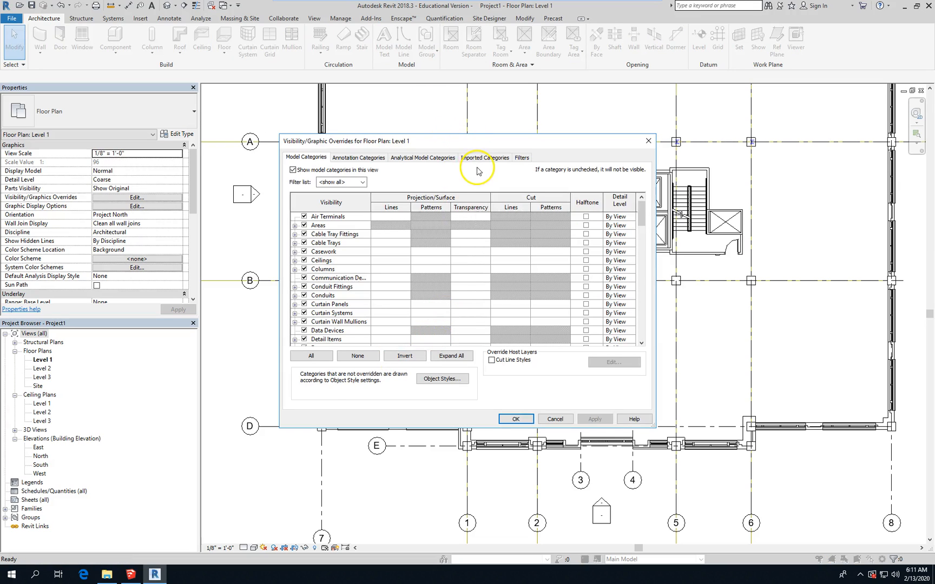
click(304, 269)
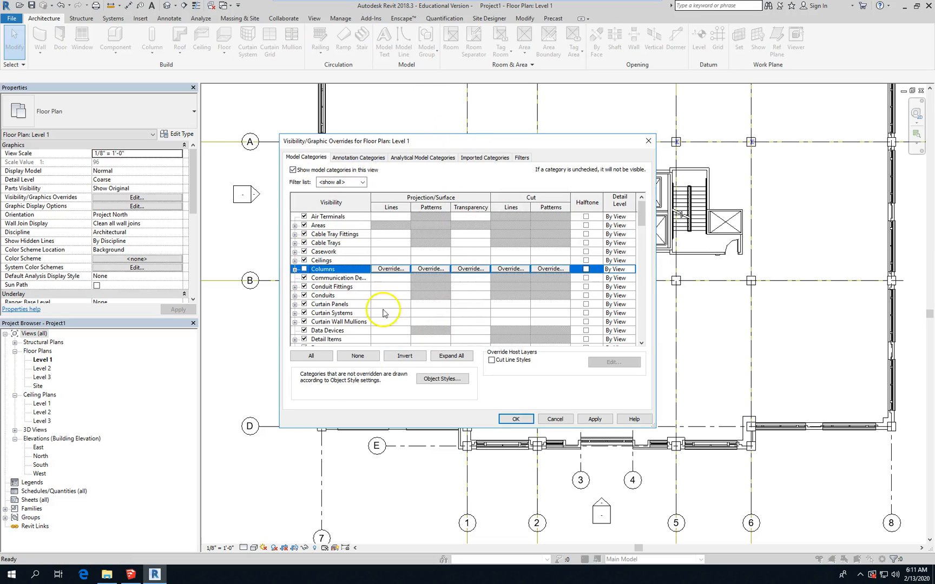
click(590, 420)
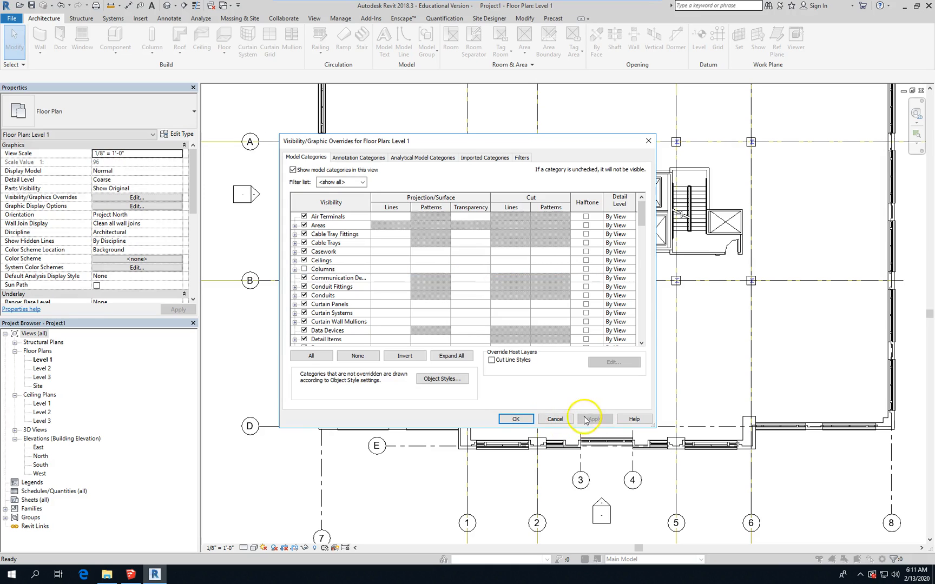
click(516, 419)
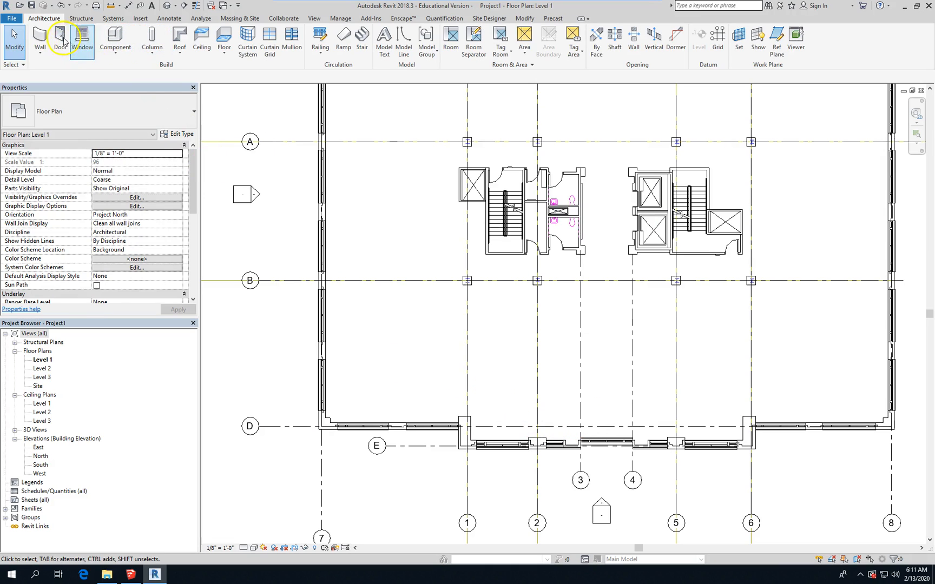
Draw the Generic - 24" wall along grid 7, from the outer CAD corner at grid D to the outer corner at grid C.
click(40, 37)
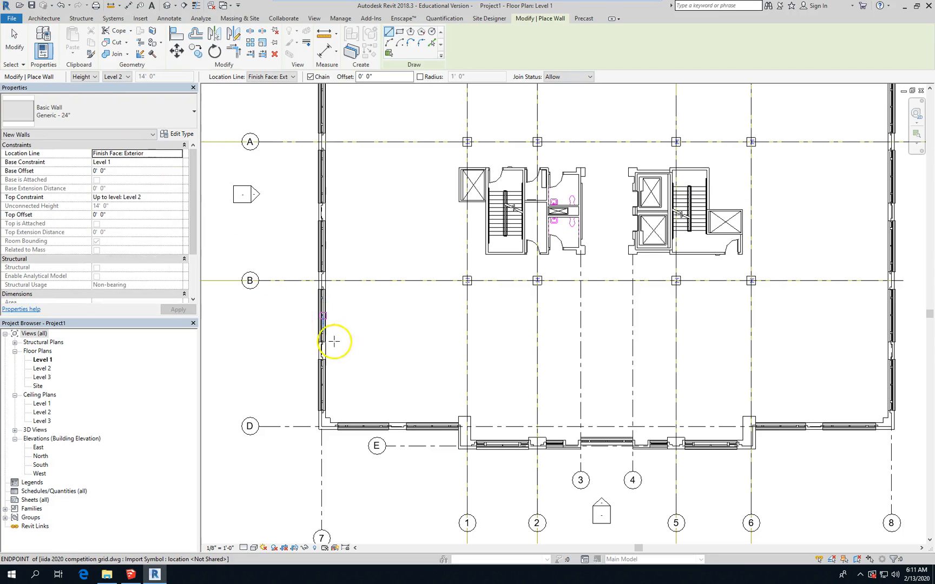
scroll(321, 426, up, 4)
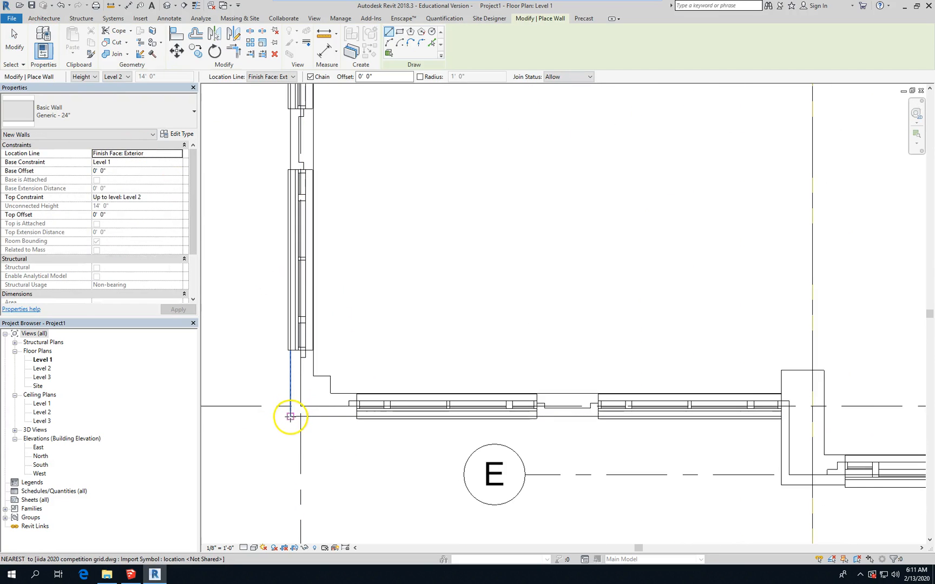
click(290, 416)
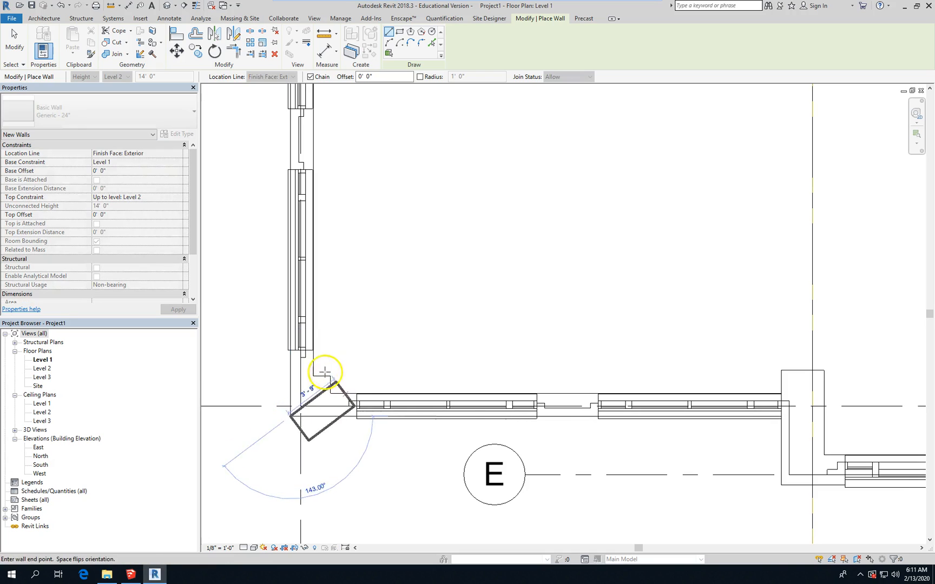
scroll(328, 379, up, 1)
scroll(371, 406, down, 5)
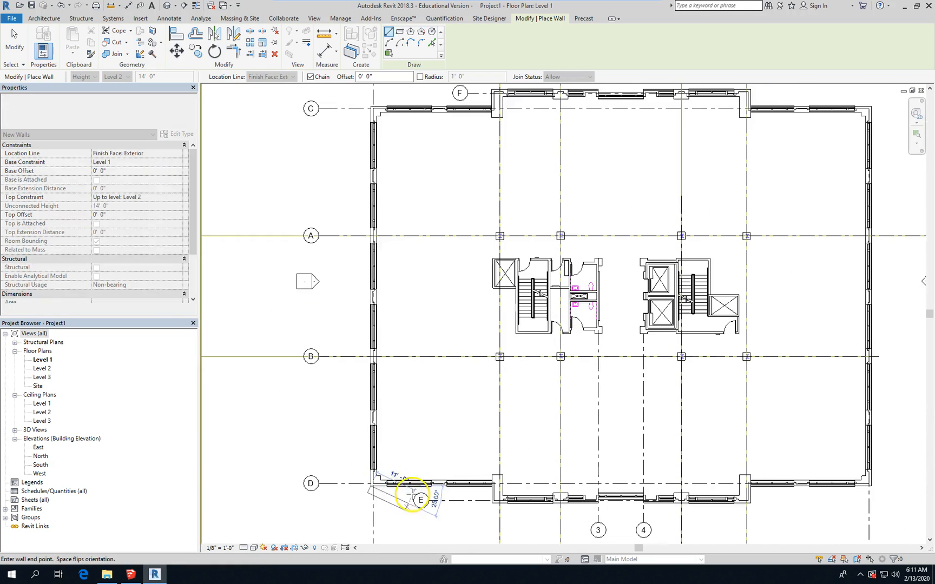
scroll(388, 238, up, 6)
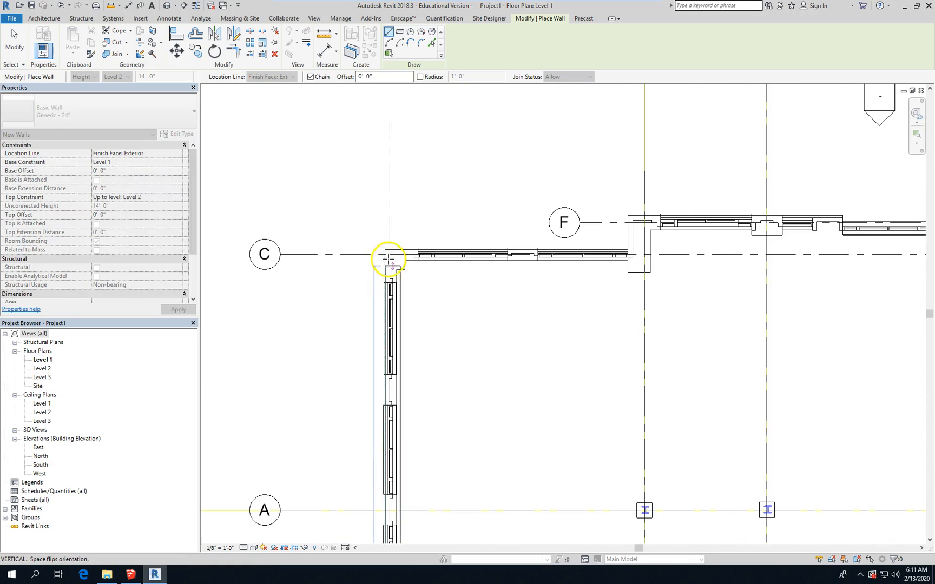
click(382, 243)
Continue the chained wall along grid C to the jog near grid 1 and outward about 4' 6" to the corner at grid F.
scroll(334, 256, down, 2)
scroll(611, 246, down, 1)
scroll(584, 246, up, 4)
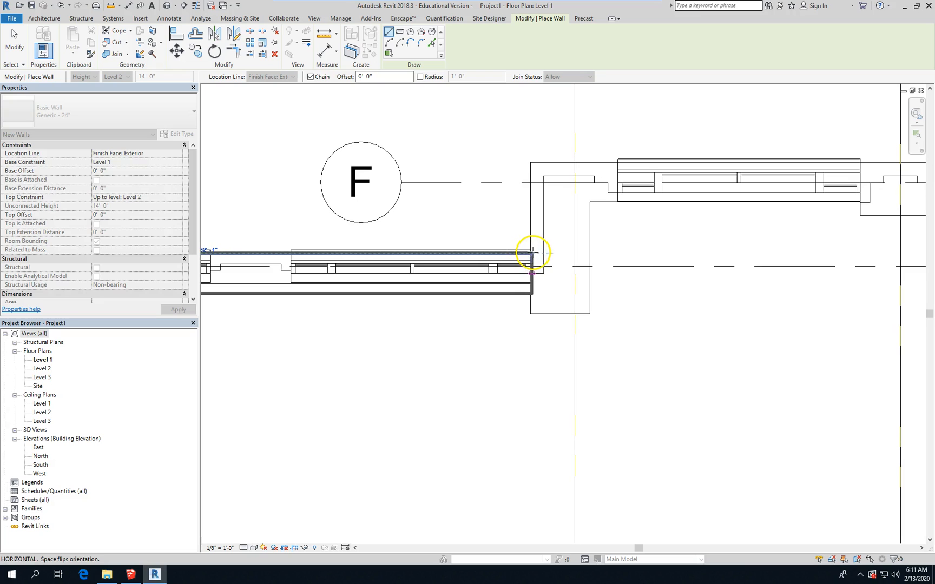
click(532, 252)
click(532, 162)
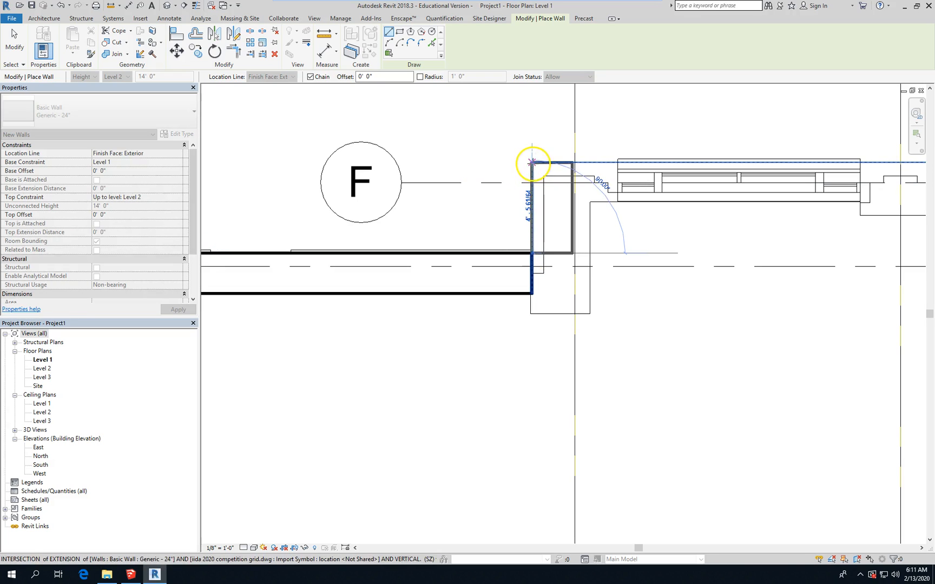
Continue the wall along grid F for about 27' 3" to the central window recess and dismiss the overlap warning.
scroll(373, 224, down, 3)
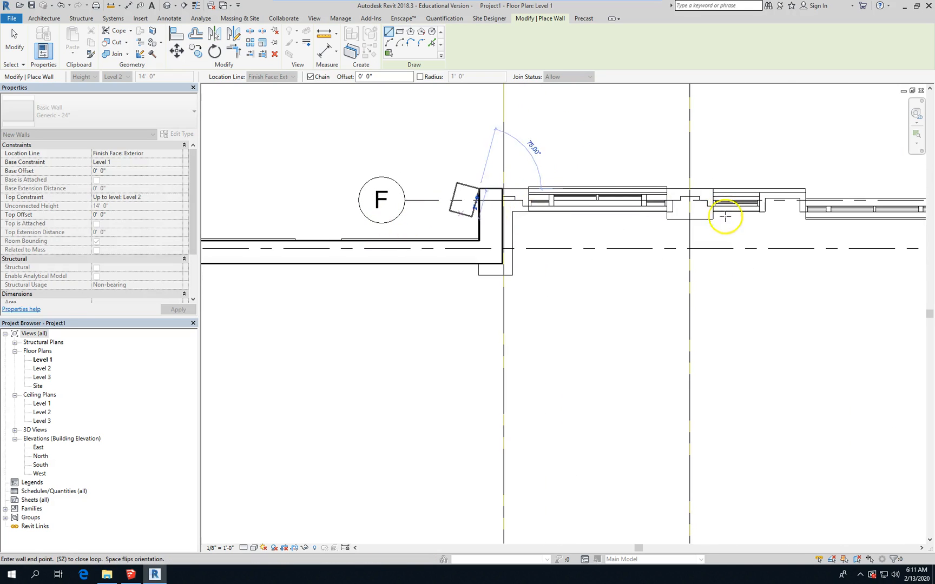
scroll(819, 185, up, 2)
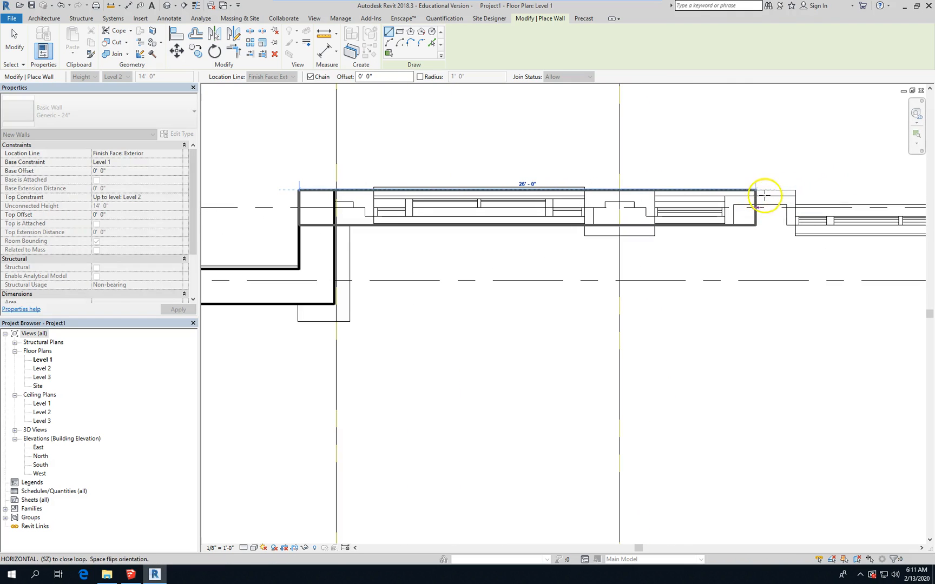
click(800, 189)
scroll(703, 215, down, 1)
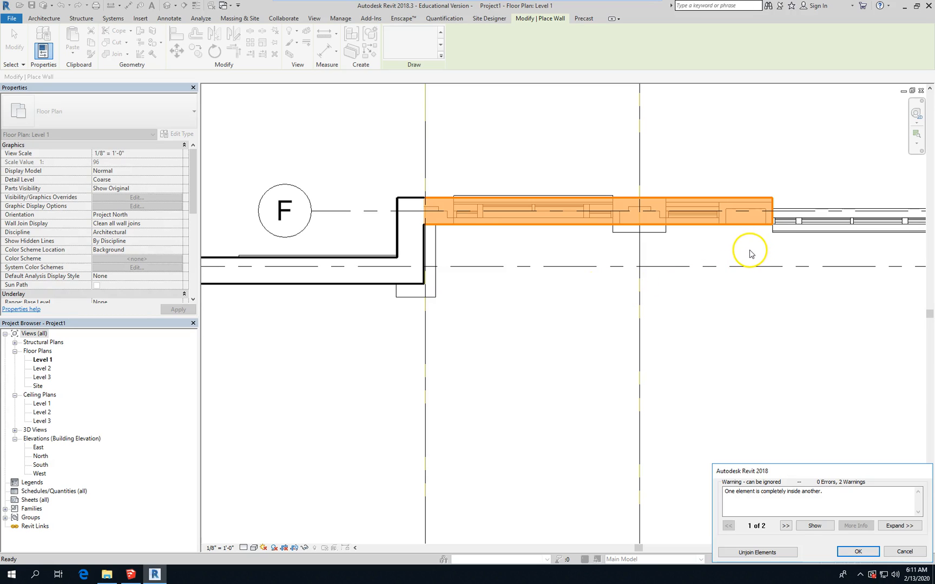
scroll(436, 227, up, 2)
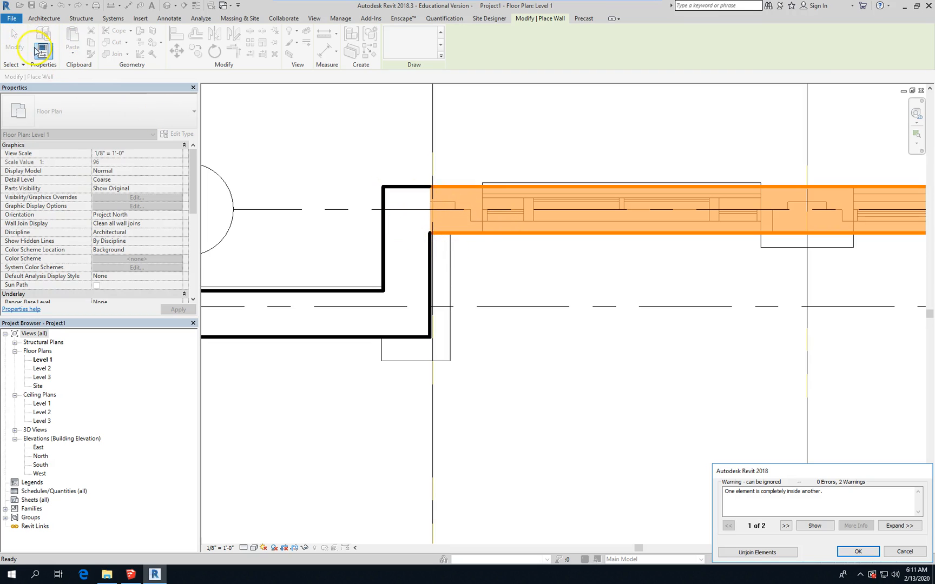
click(758, 552)
Extend the free end of the grid F wall to the outer corner at grid 6, for a length of about 67' 7".
scroll(372, 246, down, 2)
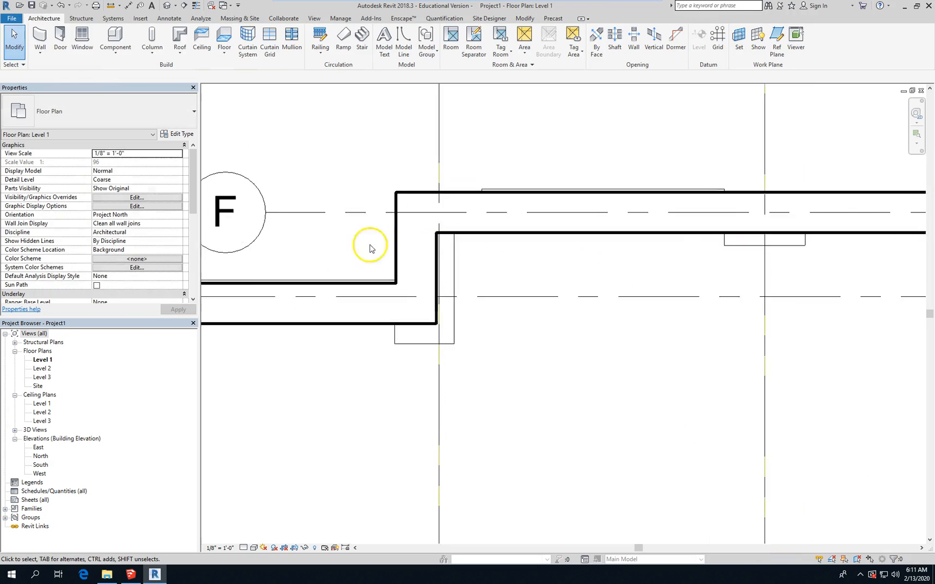
scroll(738, 266, up, 2)
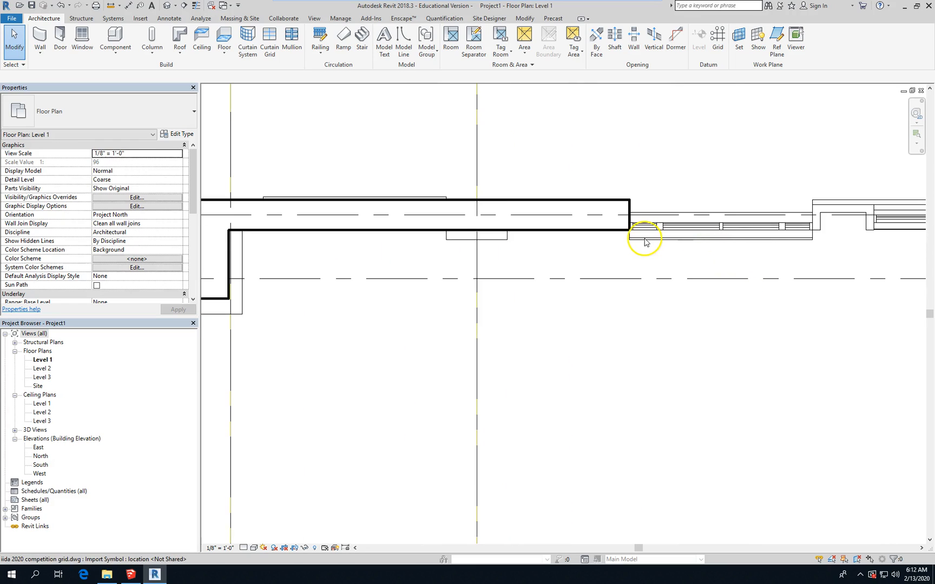
scroll(445, 246, down, 3)
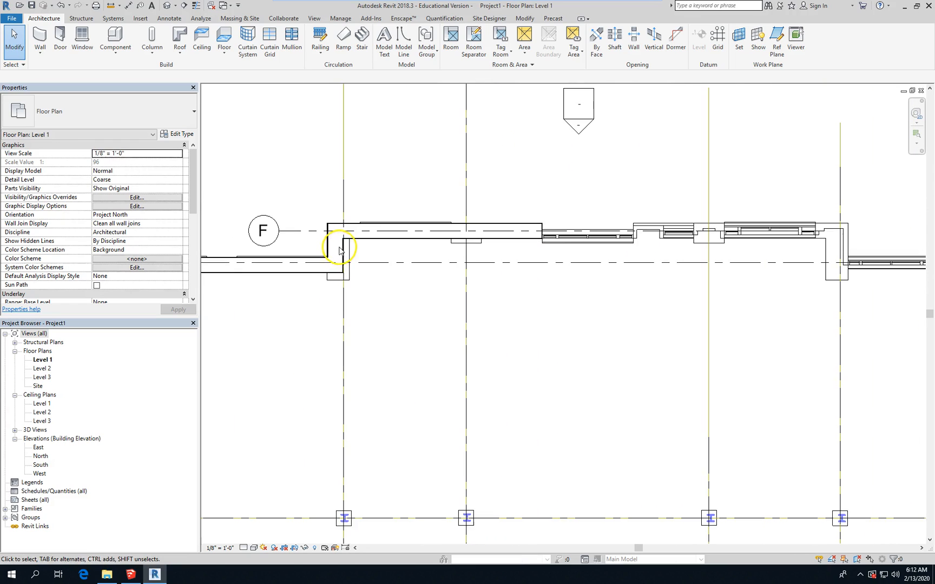
click(503, 230)
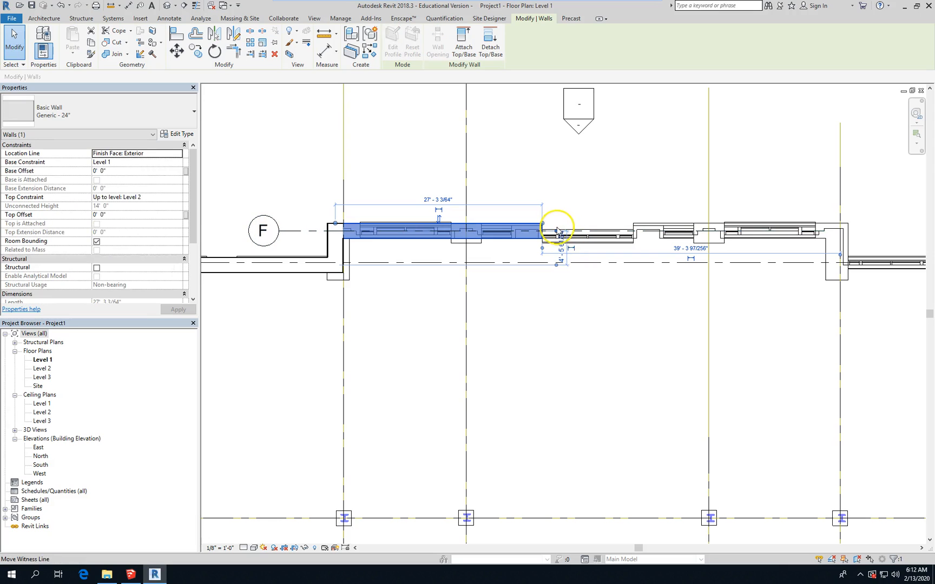
drag(541, 222, 847, 223)
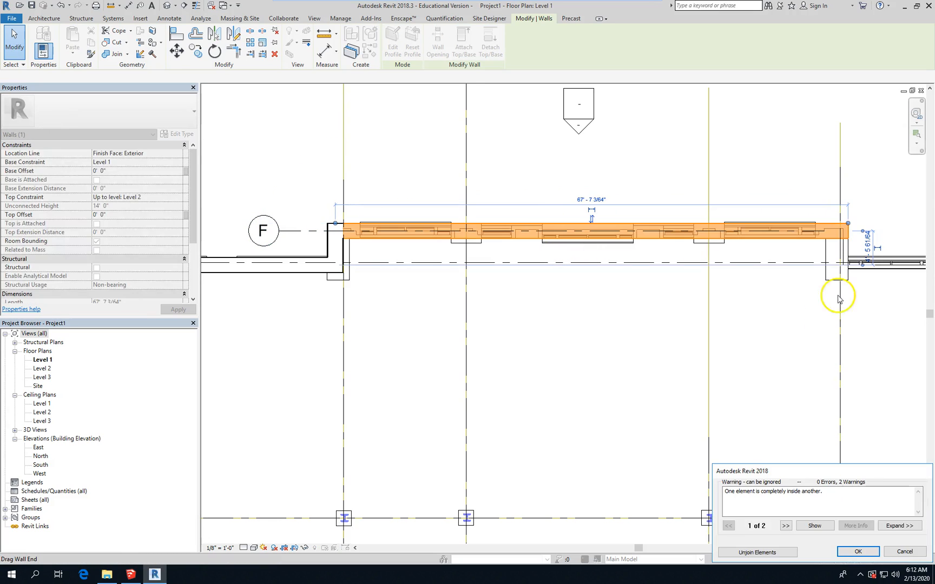
Unjoin the overlapping elements at the grid F wall and check the traced walls in the 3D view.
click(763, 552)
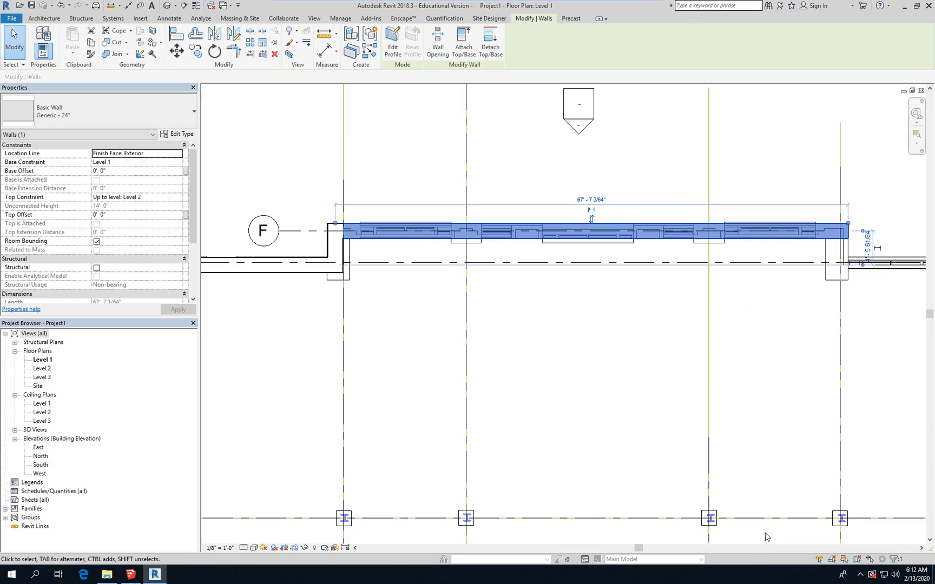
scroll(652, 293, down, 3)
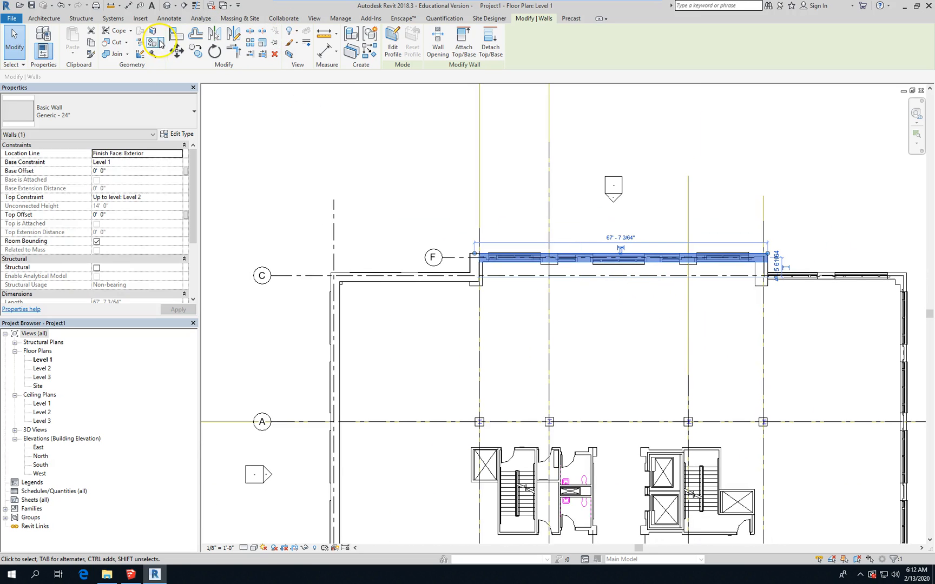
click(167, 5)
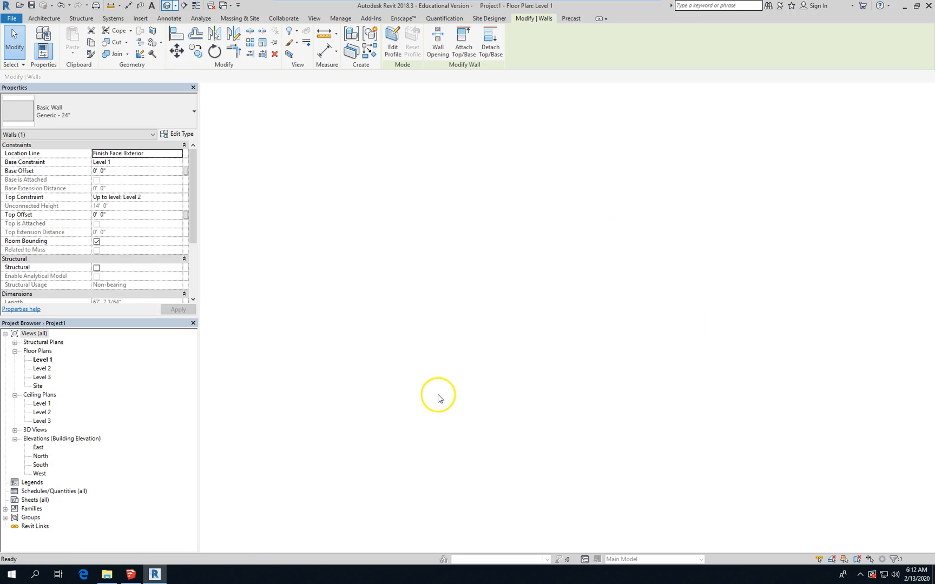
scroll(391, 199, down, 3)
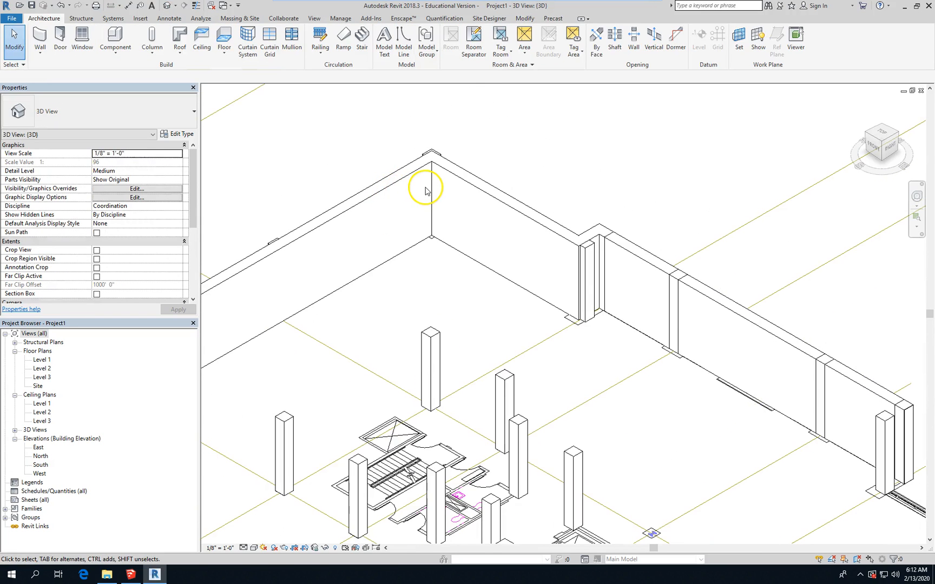
scroll(426, 189, down, 2)
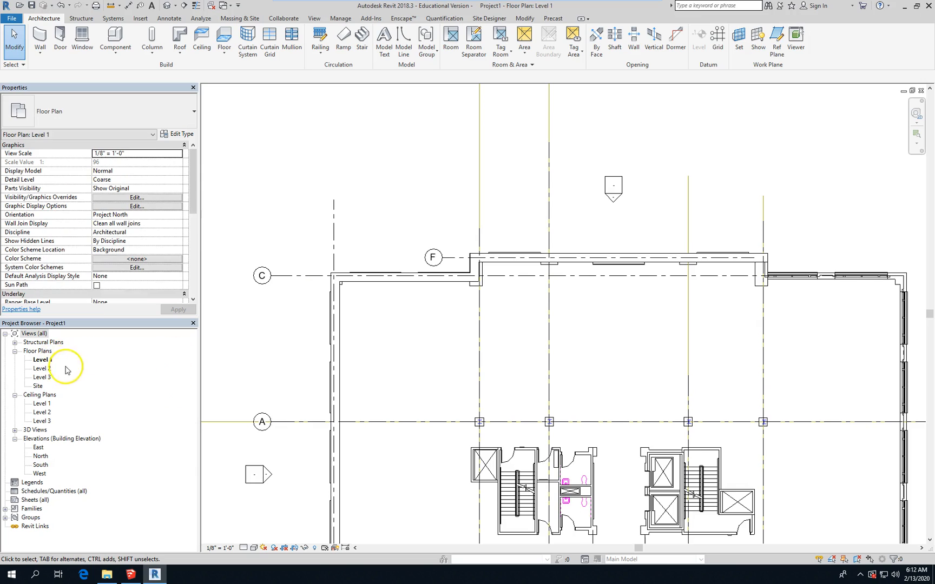
On the Level 1 plan, draw a Generic - 24" wall from the grid F wall's end at grid 6 about 2' 6" toward grid C's exterior line.
click(41, 360)
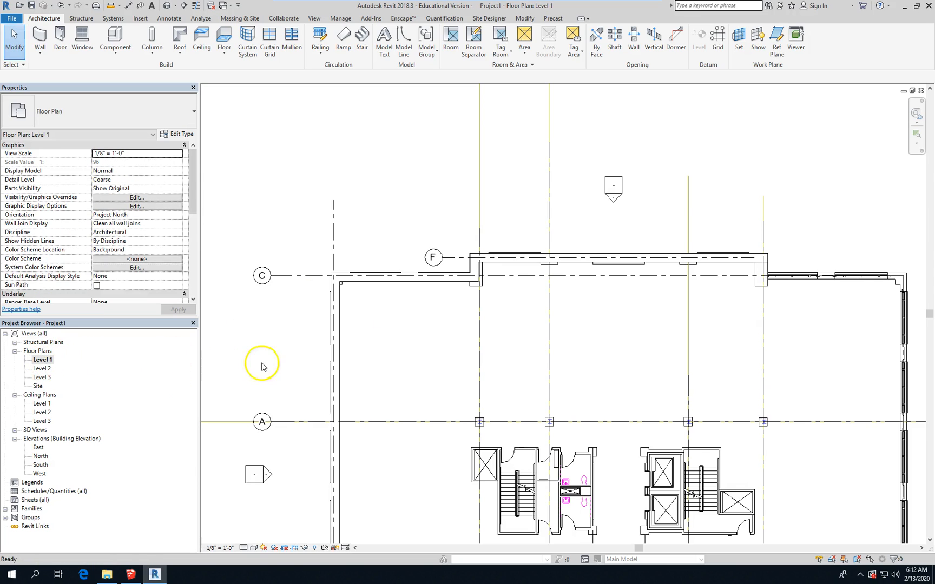
scroll(565, 246, down, 2)
scroll(565, 249, up, 5)
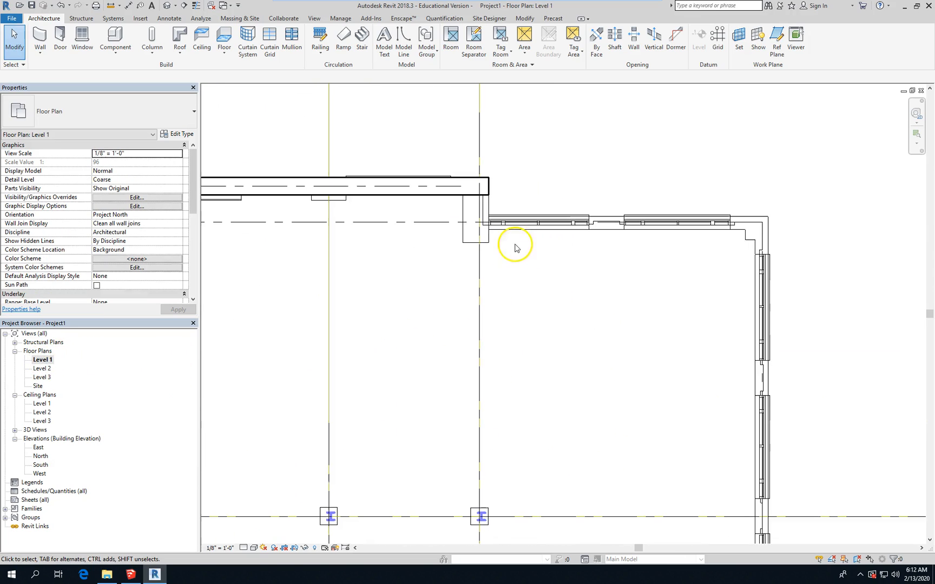
scroll(478, 219, up, 2)
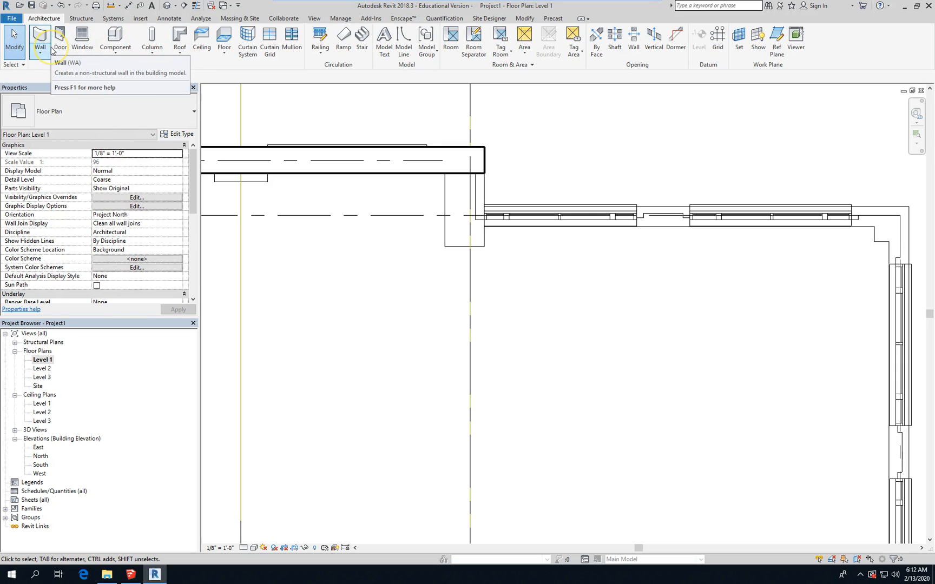
click(39, 36)
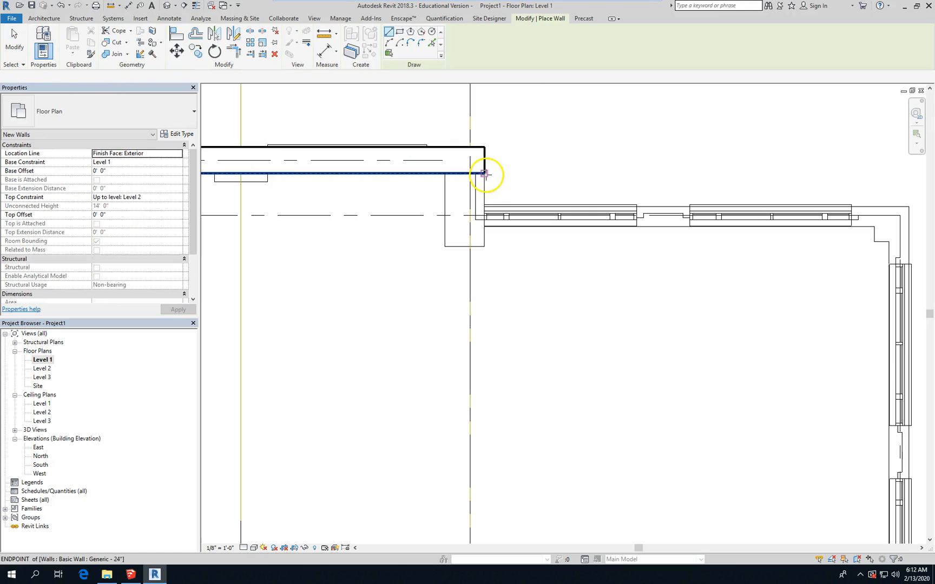
click(485, 173)
scroll(485, 215, up, 4)
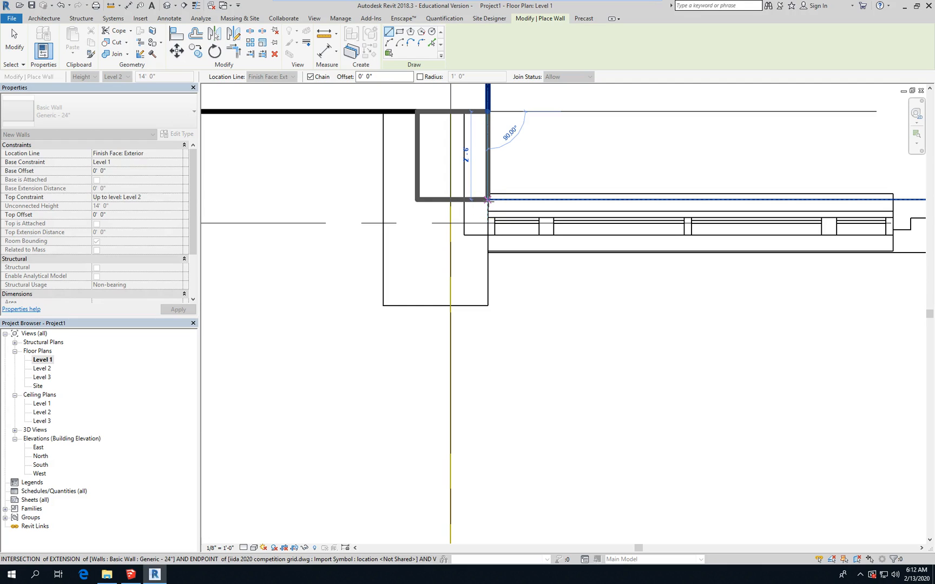
click(487, 199)
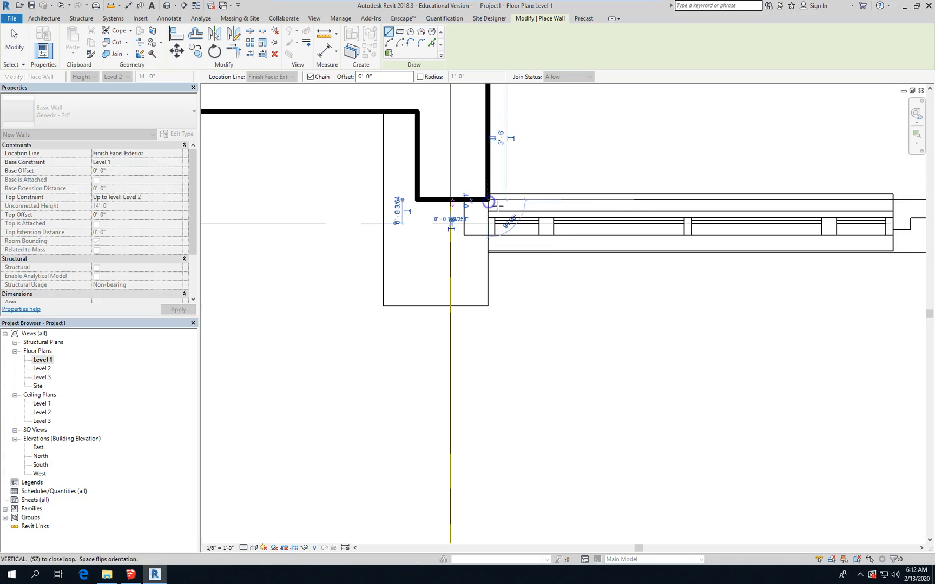
Continue the chained wall along grid C from the jog near grid 6 to the outer CAD corner at grid 8.
scroll(427, 212, down, 3)
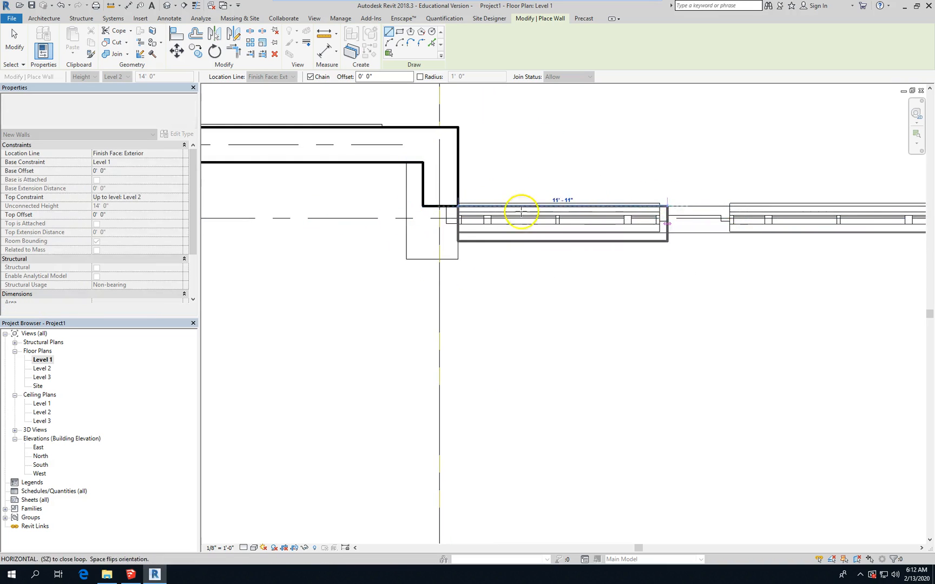
scroll(478, 212, down, 6)
scroll(625, 211, up, 4)
click(735, 207)
Continue the wall along grid 8 from grid C to the outer CAD corner at grid D.
scroll(684, 85, down, 4)
scroll(709, 124, down, 4)
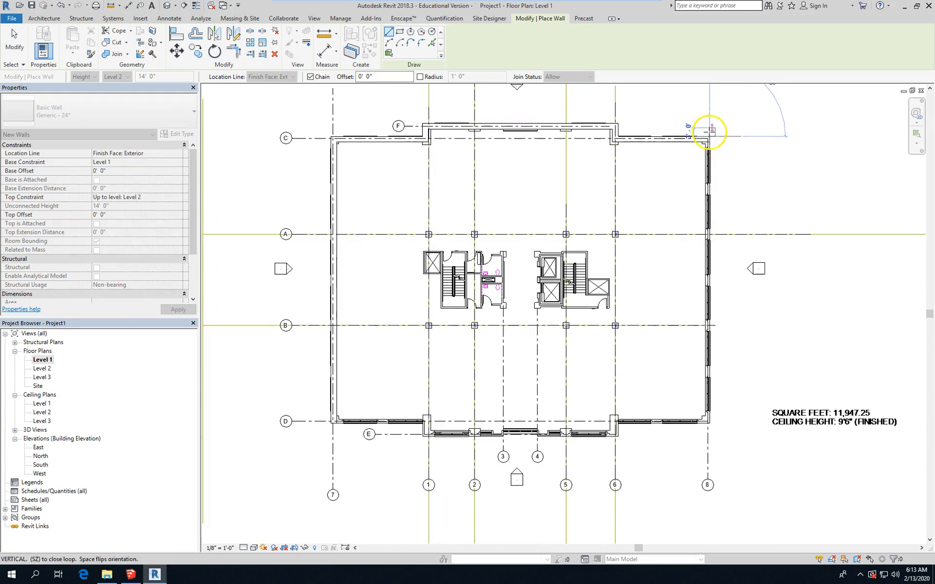
scroll(697, 395, up, 4)
scroll(719, 336, up, 3)
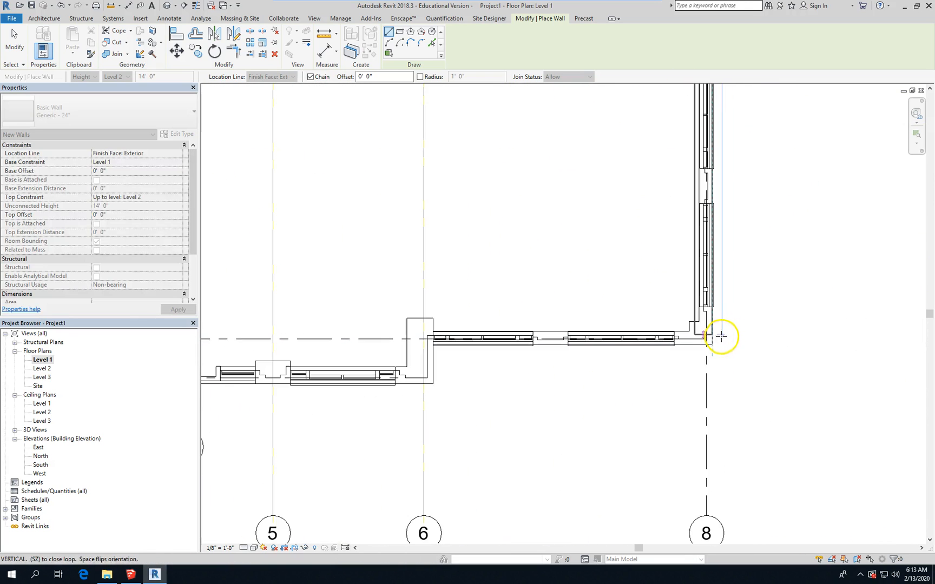
scroll(717, 352, up, 4)
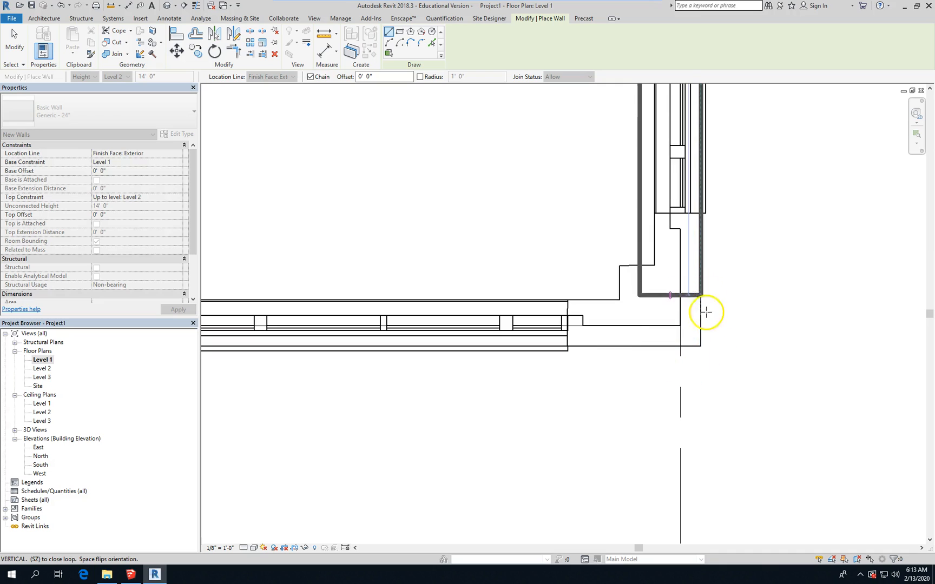
click(702, 347)
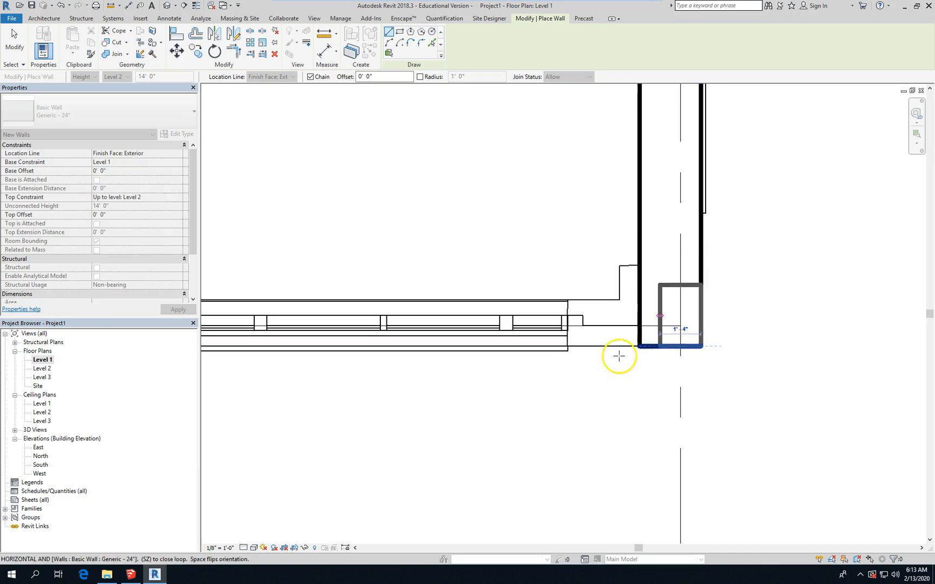
Examine the traced exterior walls in the 3D view and return to the Level 1 plan.
scroll(795, 330, down, 4)
scroll(791, 333, down, 2)
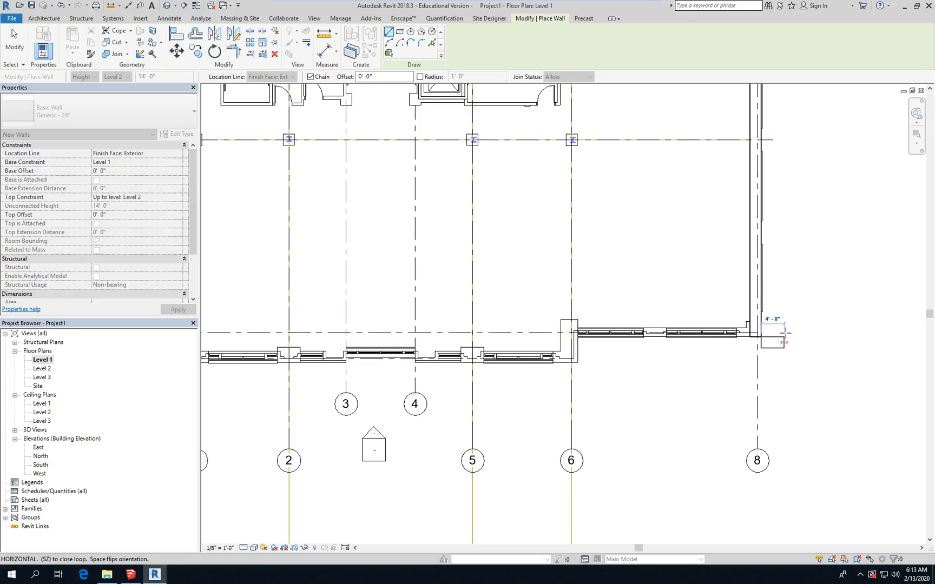
click(786, 333)
key(ctrl+Tab)
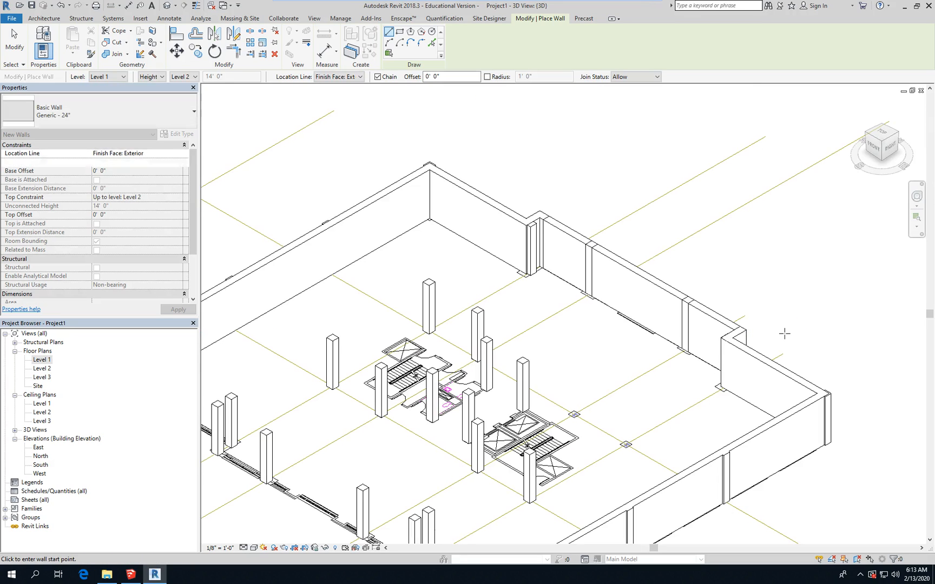
scroll(774, 292, down, 1)
scroll(773, 294, down, 2)
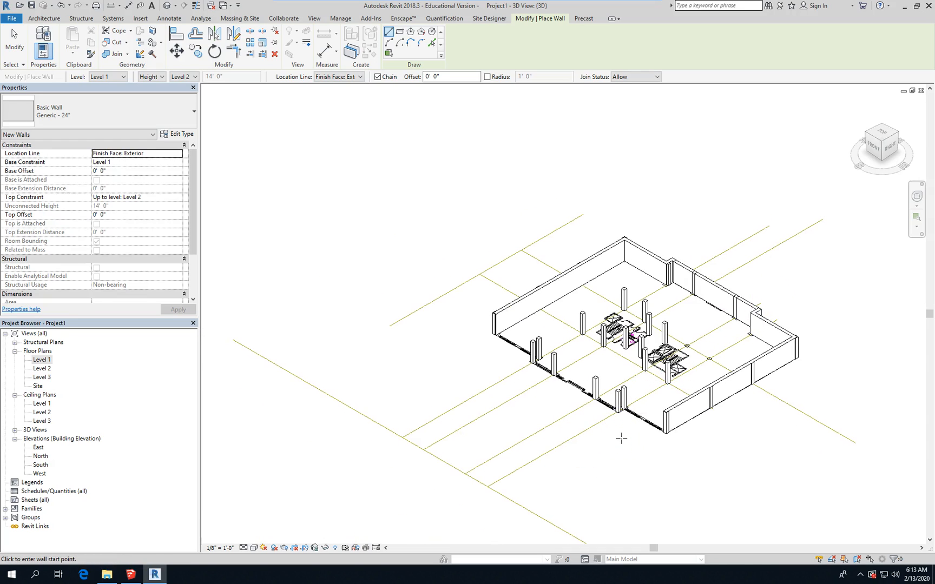
key(Escape)
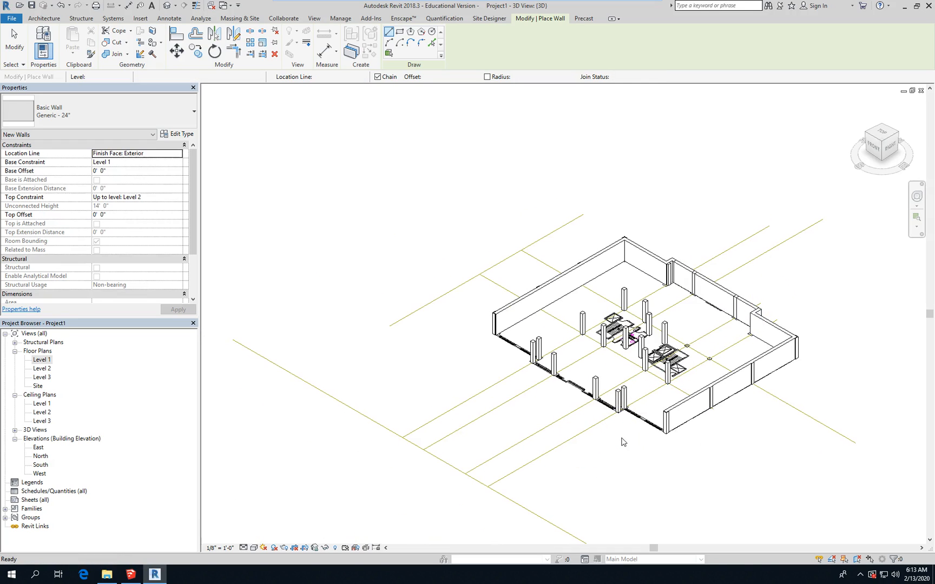
key(ctrl+Tab)
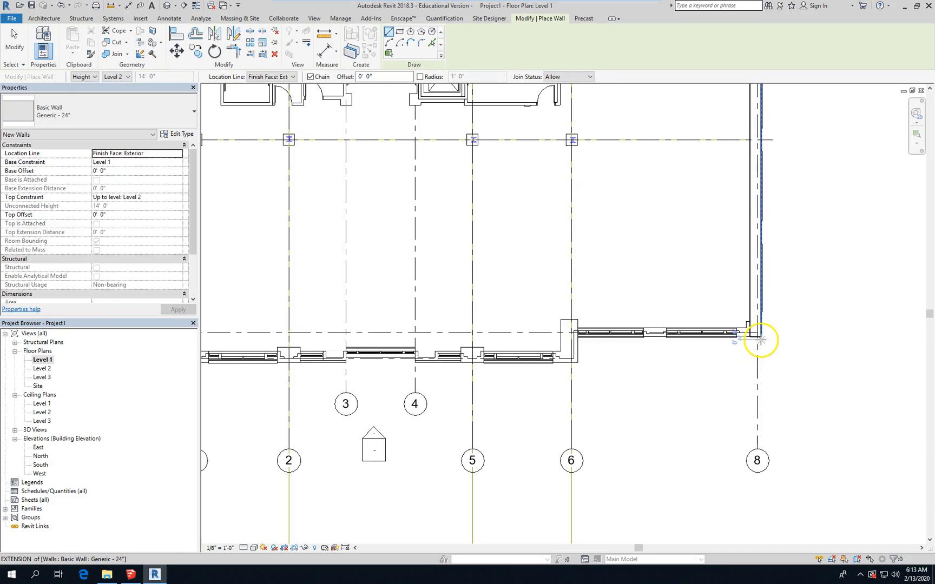
Draw the 24" wall along grid D from the outer corner at grid 8 to the jog near grid 6 and outward about 4' 6" to grid E's corner.
click(762, 338)
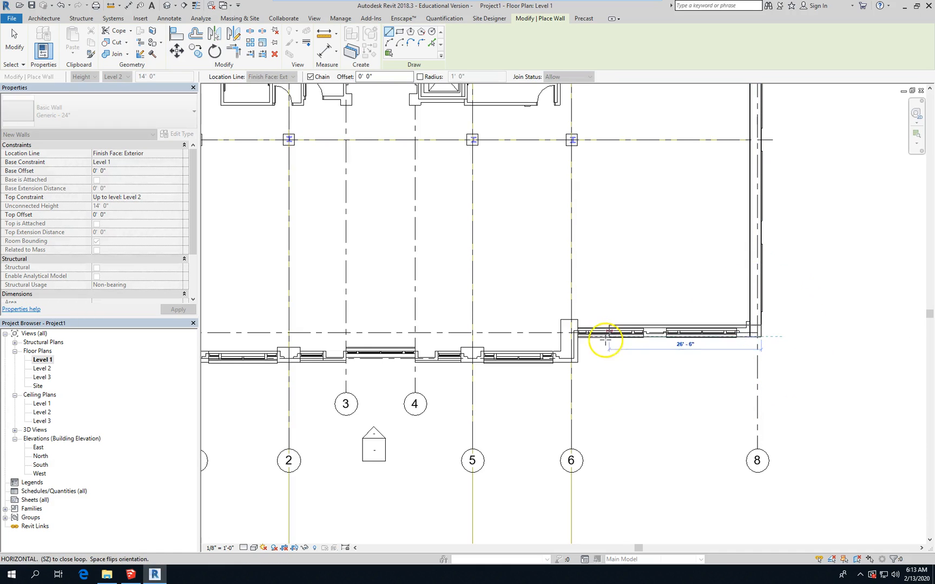
scroll(575, 337, up, 2)
scroll(573, 336, up, 2)
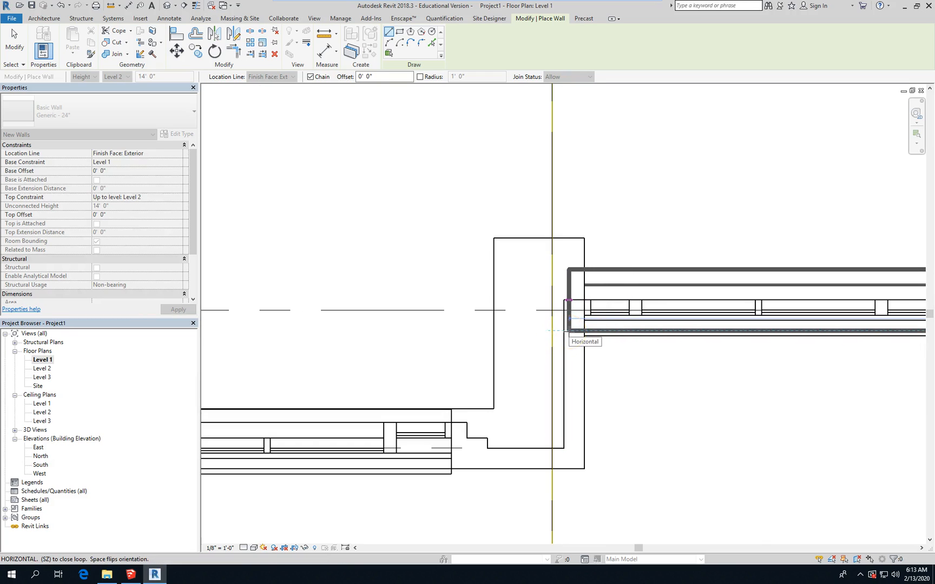
click(584, 330)
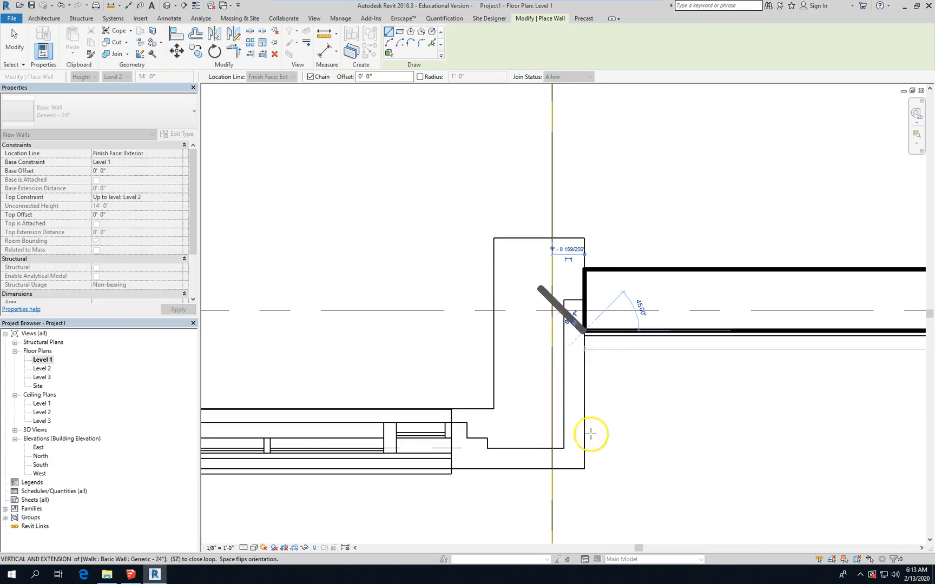
click(587, 469)
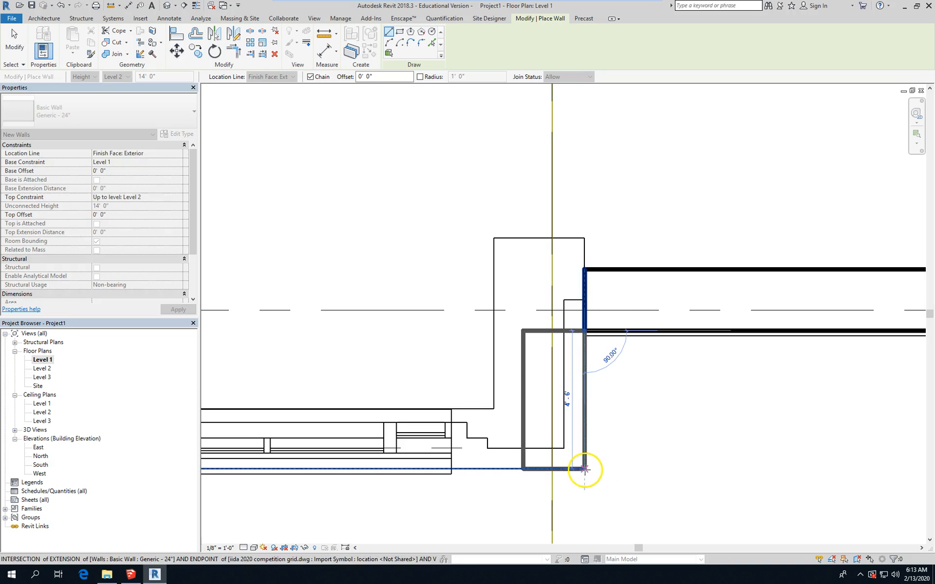
Continue the chained wall along grid E for about 68' 6" to the outer CAD corner at grid 1.
scroll(698, 292, down, 1)
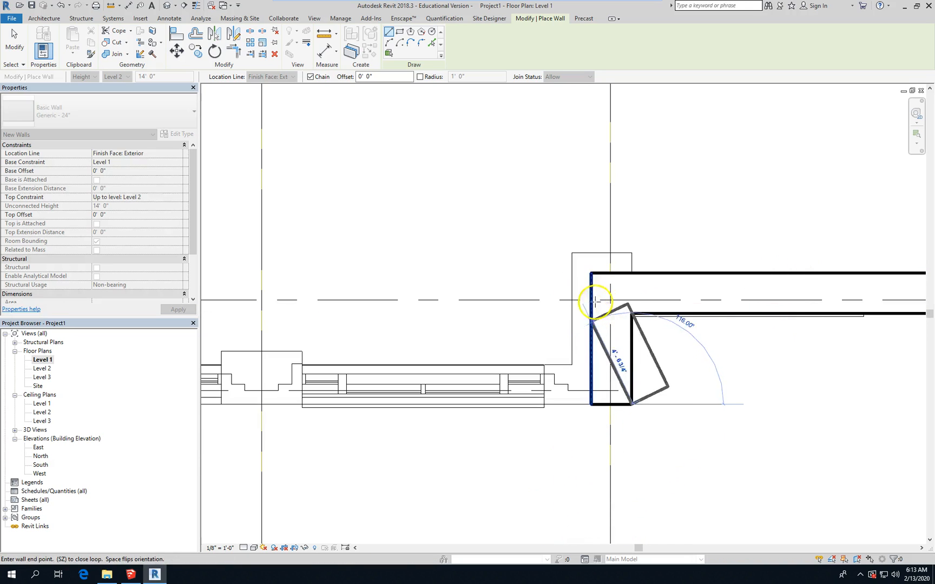
scroll(800, 321, down, 2)
scroll(807, 321, down, 2)
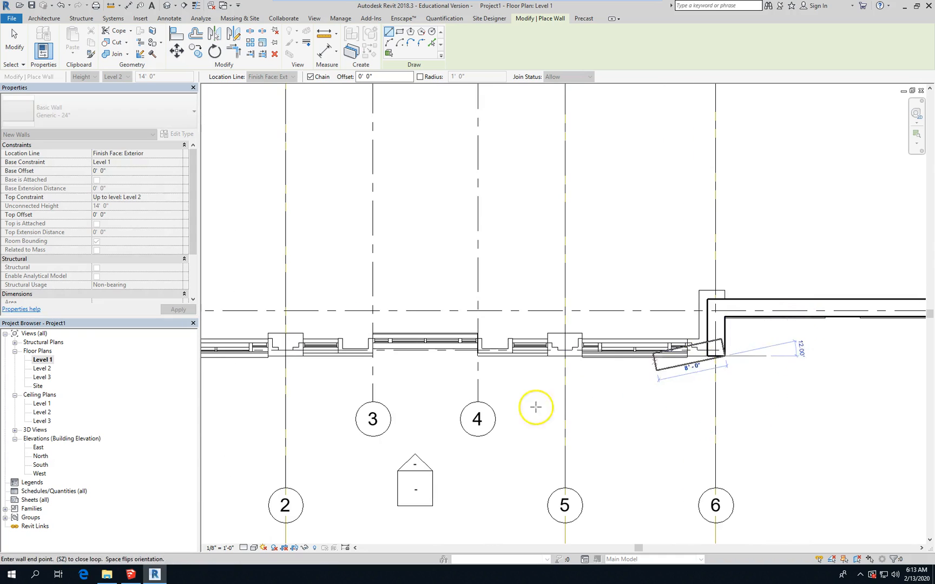
scroll(720, 329, down, 2)
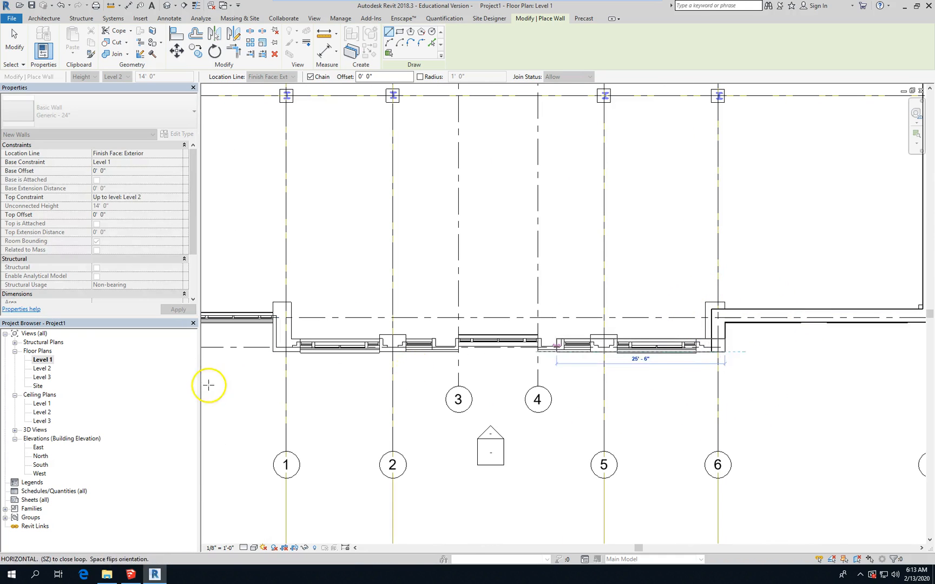
scroll(282, 345, up, 2)
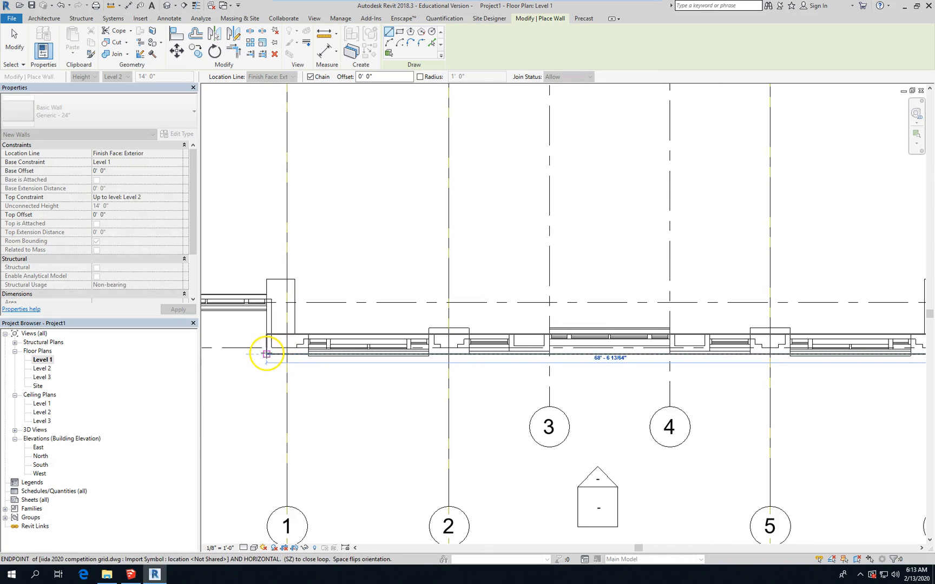
click(263, 353)
Continue the wall inward at grid 1 from the grid E corner to the exterior line along grid D.
scroll(260, 349, up, 1)
scroll(701, 240, down, 2)
scroll(719, 249, down, 2)
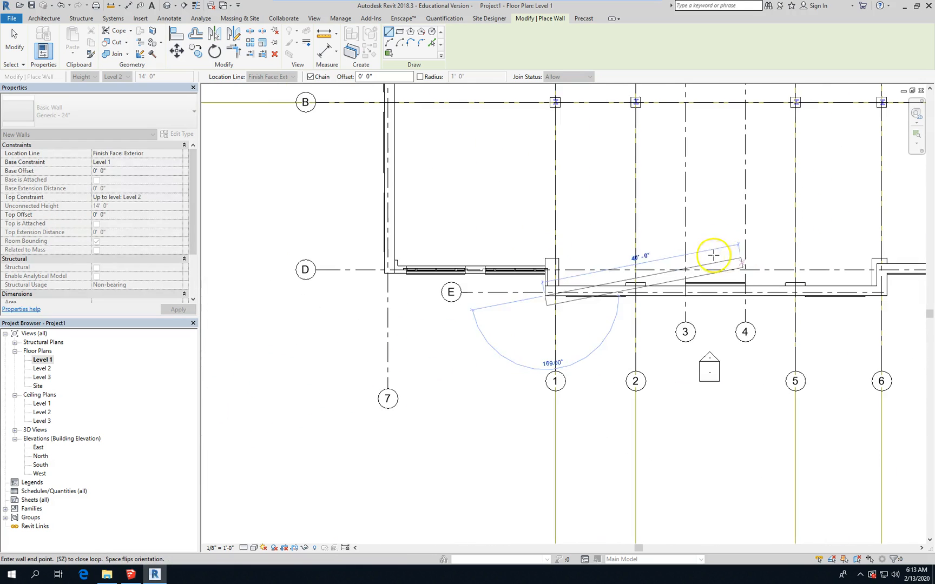
scroll(617, 277, up, 2)
scroll(502, 300, up, 2)
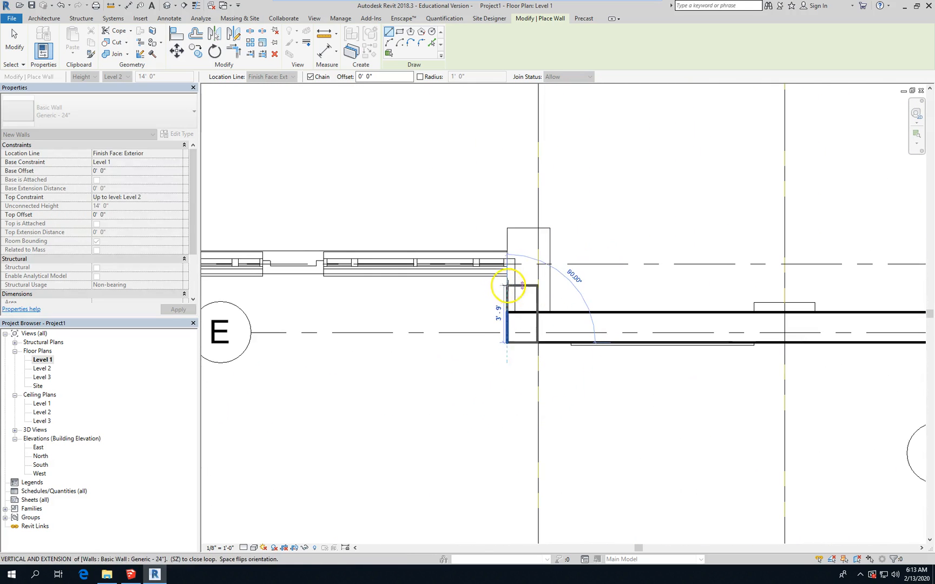
scroll(506, 274, up, 3)
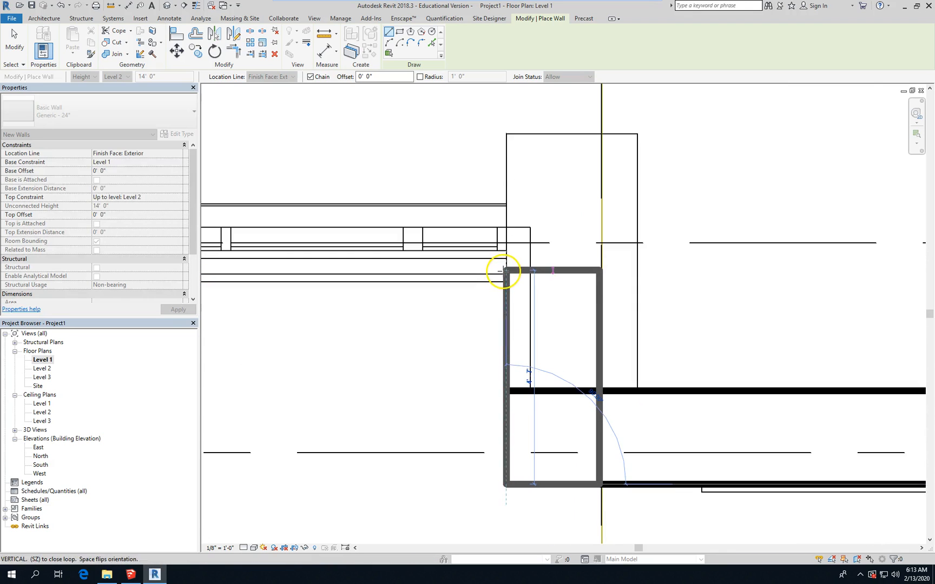
click(503, 271)
Close the exterior perimeter with a wall along grid D to the grid 7 wall and end the Wall command.
scroll(758, 247, down, 3)
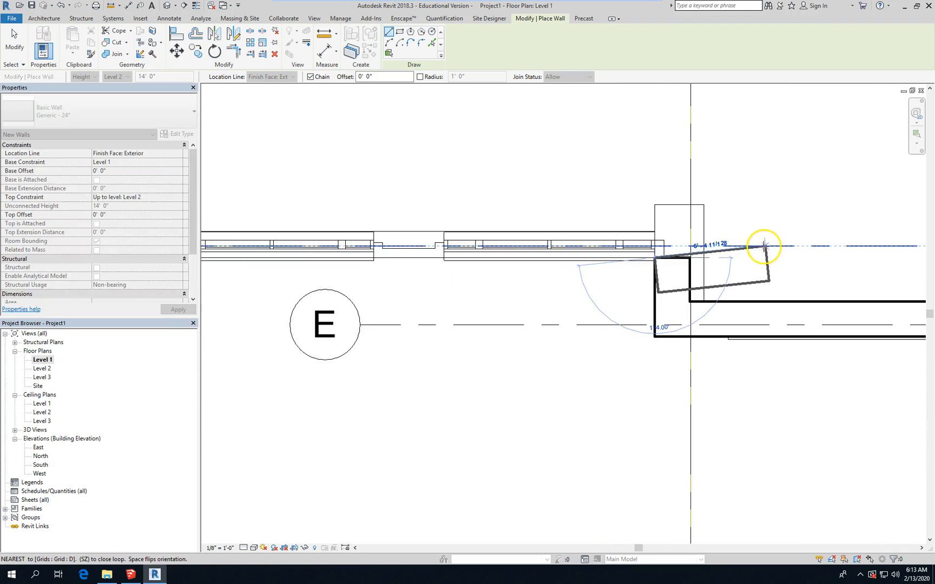
scroll(487, 250, down, 2)
scroll(627, 253, down, 2)
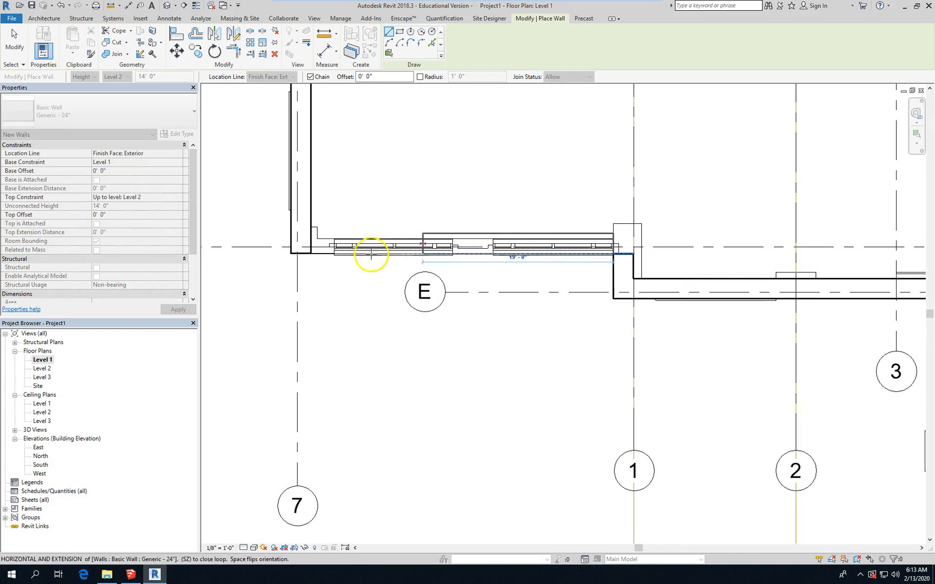
click(304, 250)
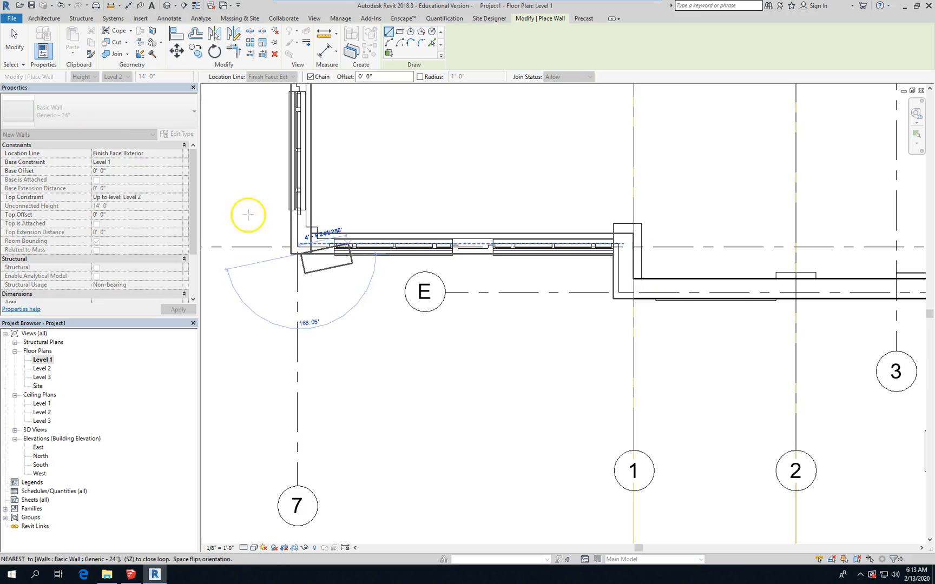
click(16, 37)
Open the 3D view and examine the complete exterior wall perimeter.
scroll(417, 390, down, 2)
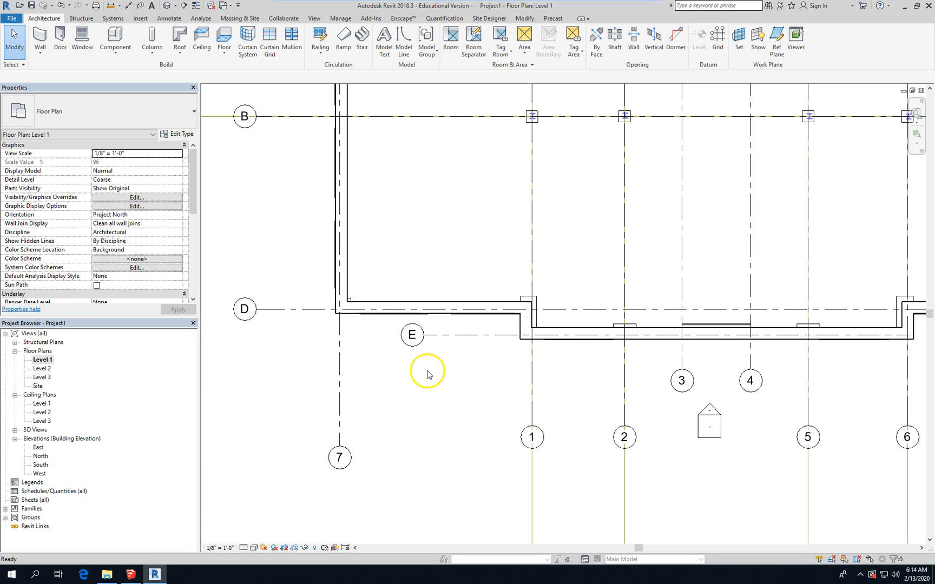
key(3)
key(d)
scroll(616, 366, up, 3)
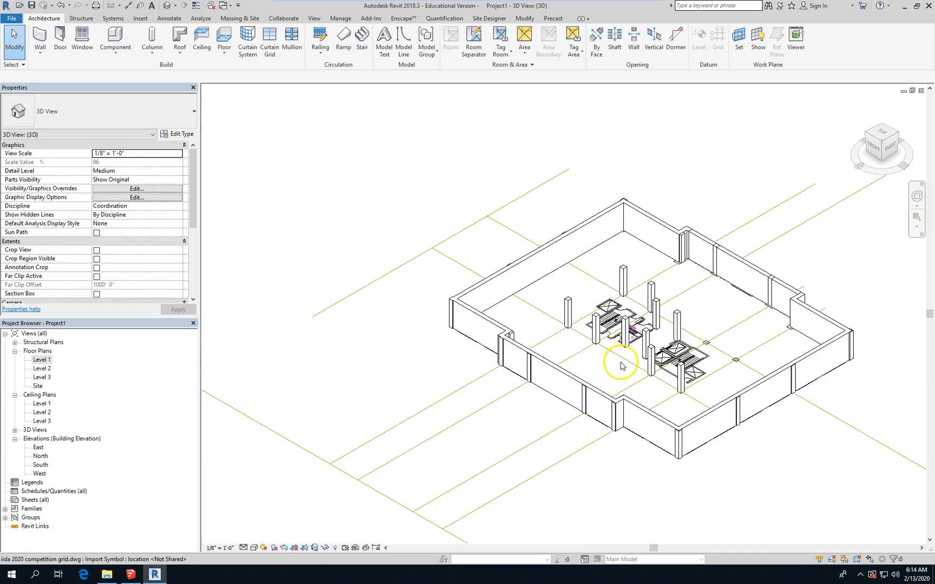
scroll(302, 325, down, 3)
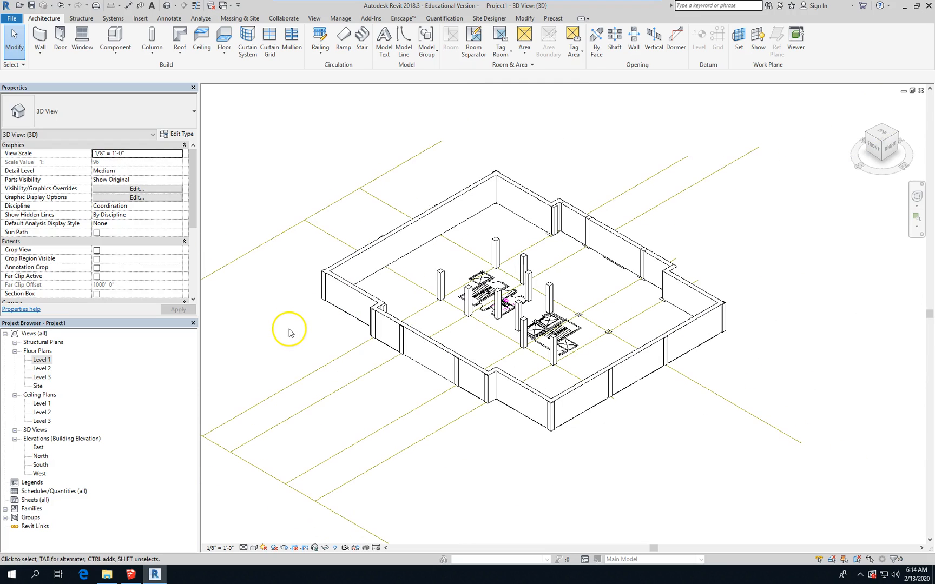